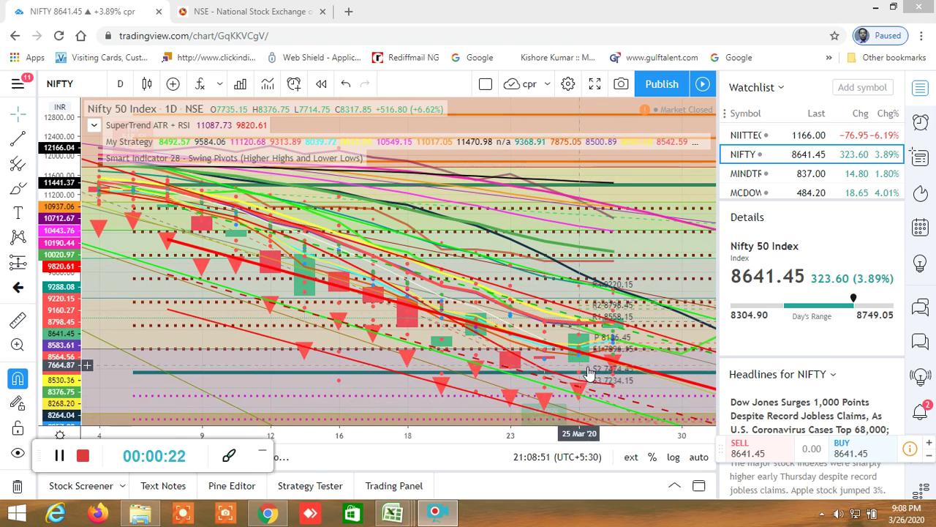
# Switch to Excel and bring up the BUY LEVEL AND SELL LEVEL CUM SCREENER workbook
pyautogui.moveTo(402, 517)
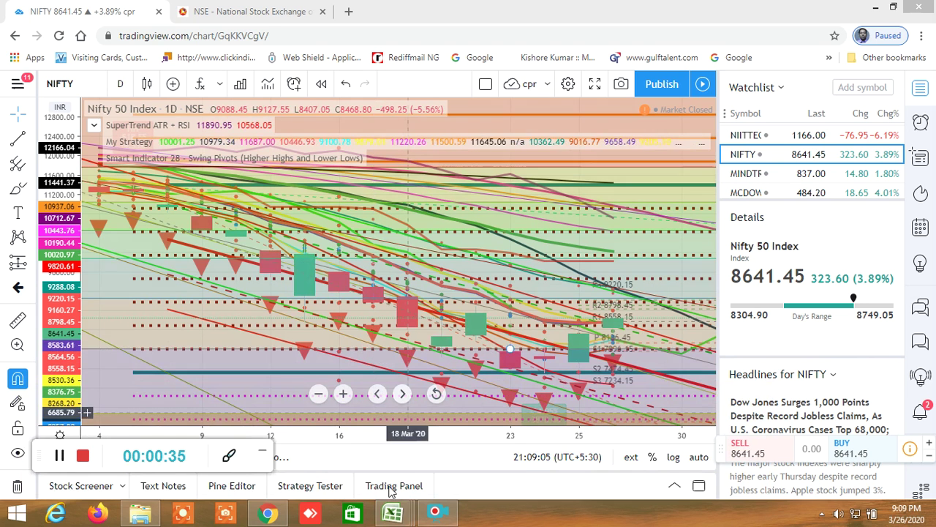
pyautogui.moveTo(370, 507)
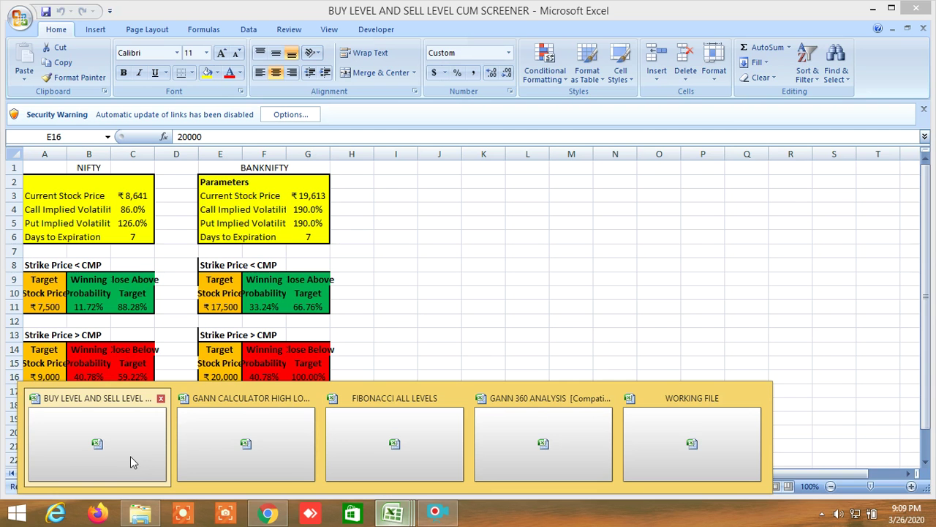
pyautogui.click(130, 456)
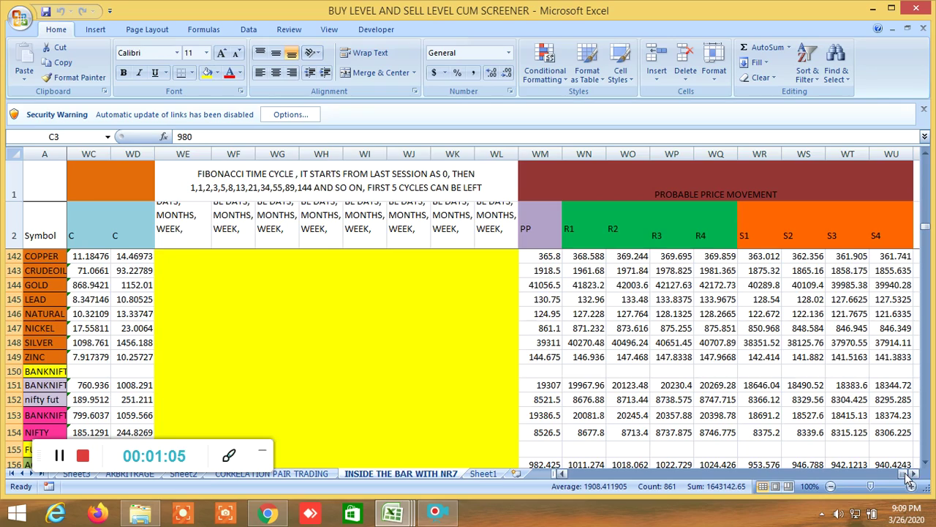
# Review the INSIDE THE BAR WITH NR7 sheet from the probable price movement columns back to the CURRENT DAY data starting at row 3
pyautogui.moveTo(903, 474); pyautogui.dragTo(863, 479)
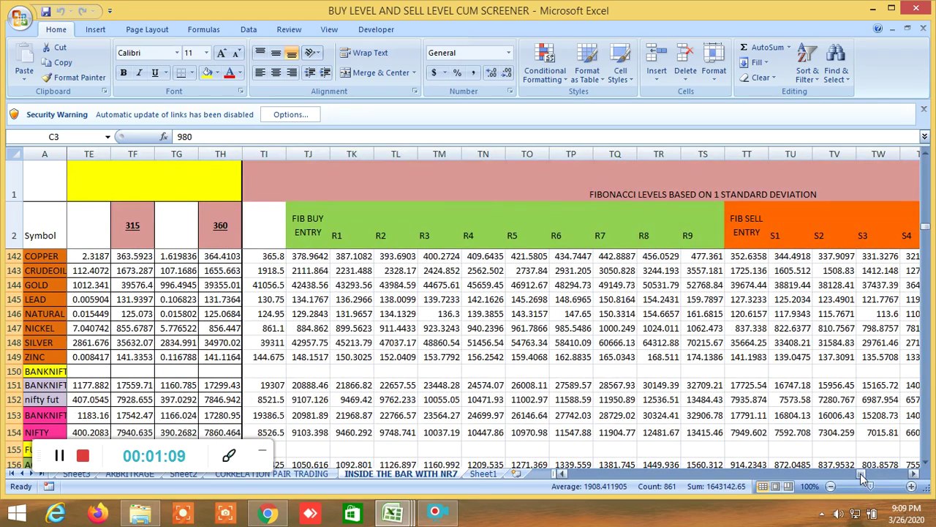
pyautogui.moveTo(863, 479); pyautogui.dragTo(574, 479)
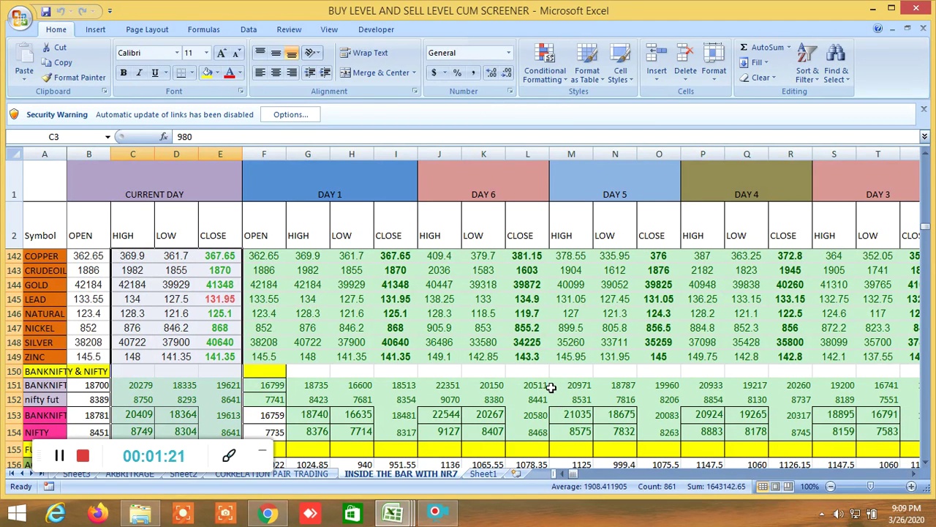
pyautogui.scroll(5, 550, 388)
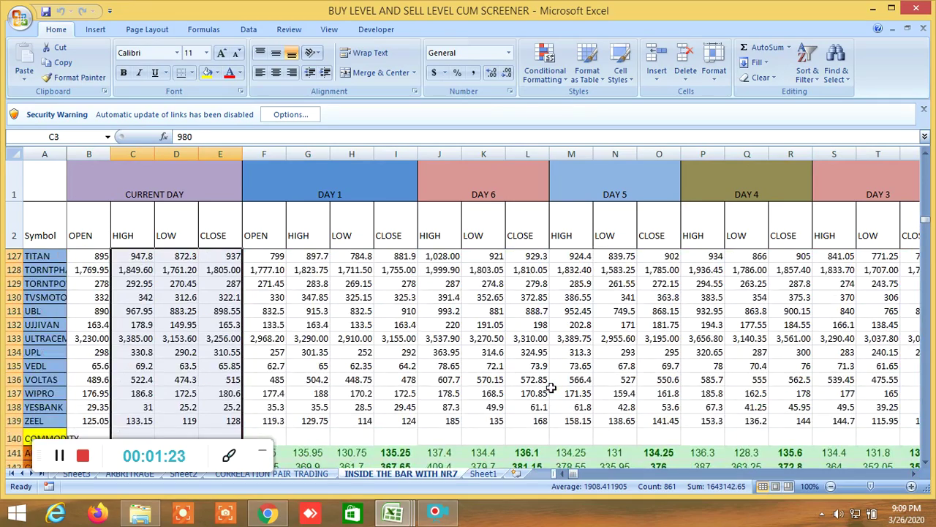
pyautogui.scroll(14, 551, 387)
pyautogui.scroll(20, 551, 388)
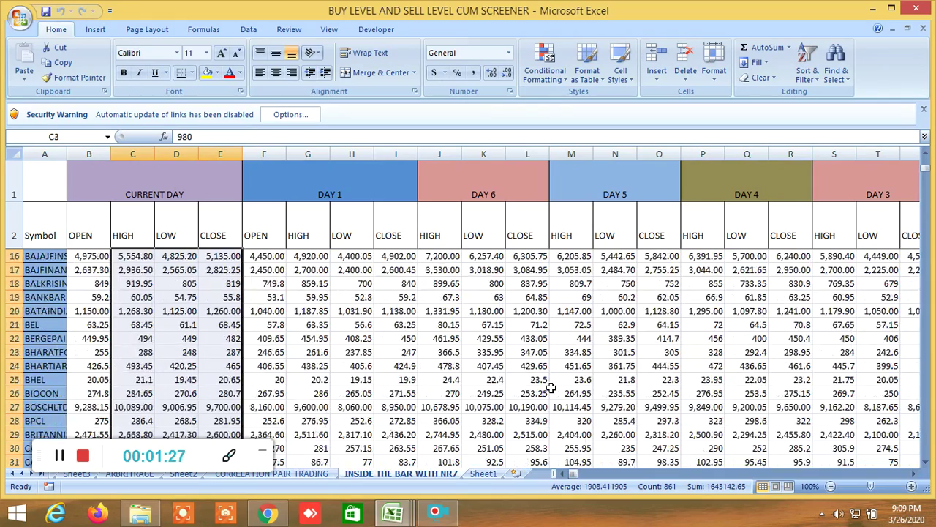
pyautogui.scroll(5, 551, 387)
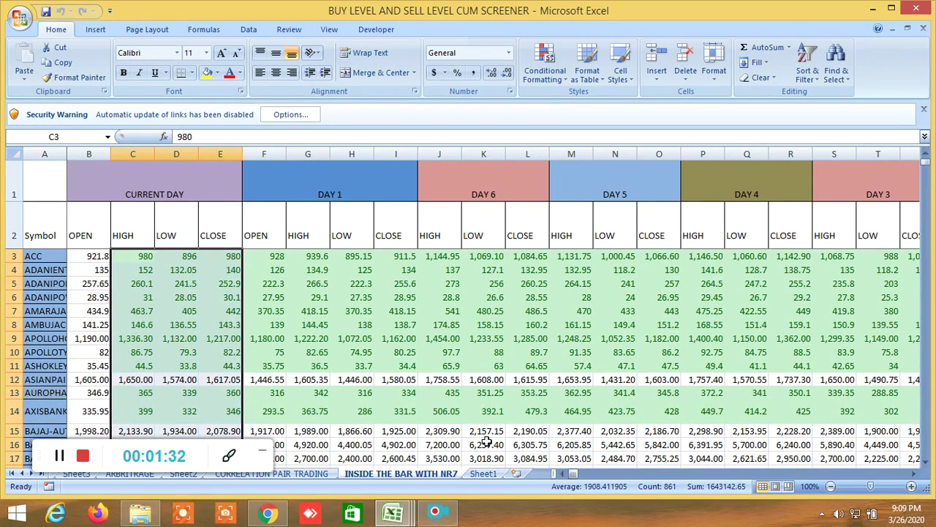
# Show the ALLBUY SELL LEVELSCUM SCREENER1 sheet and select its BUY ABOVE header in cell I2
pyautogui.click(22, 474)
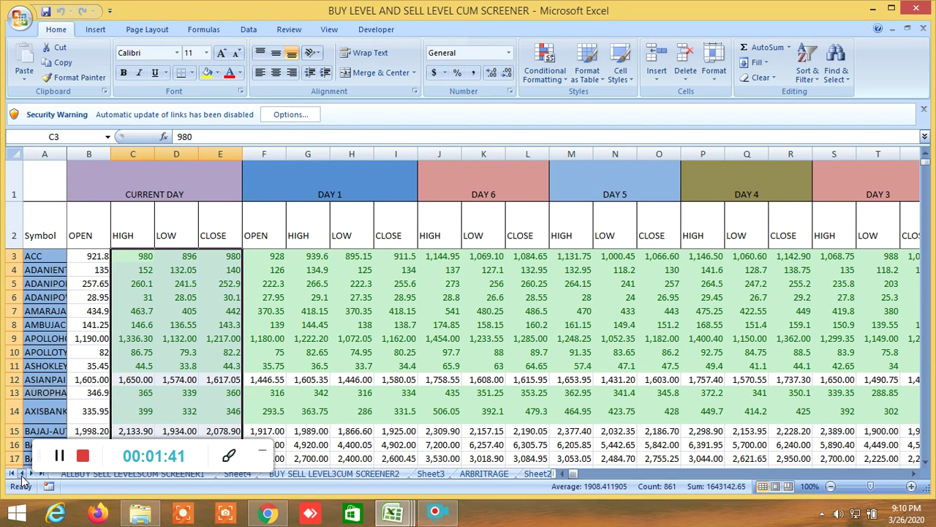
pyautogui.click(87, 477)
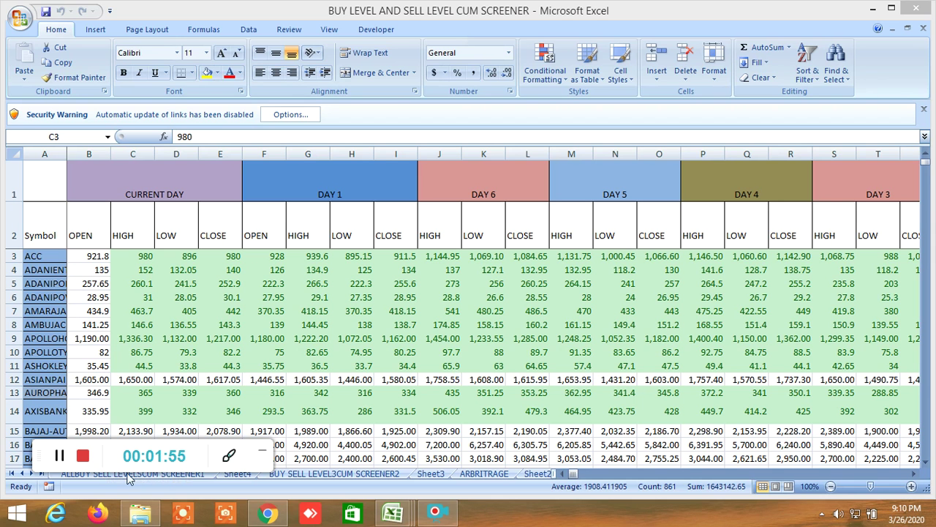
pyautogui.moveTo(39, 457); pyautogui.dragTo(848, 462)
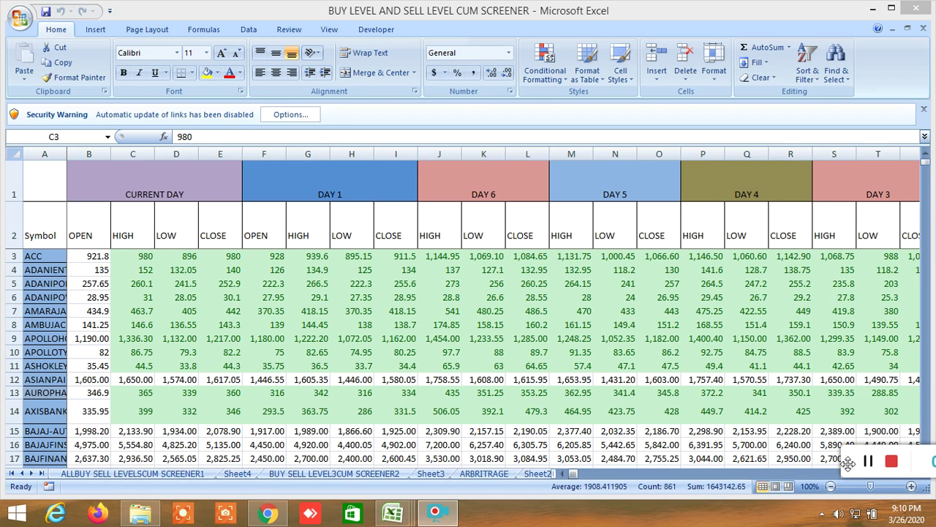
pyautogui.click(139, 473)
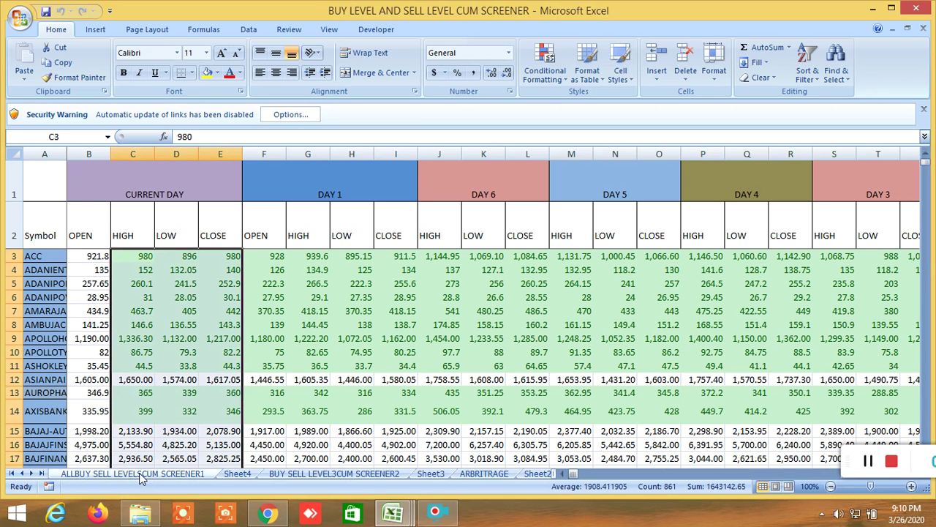
pyautogui.click(139, 472)
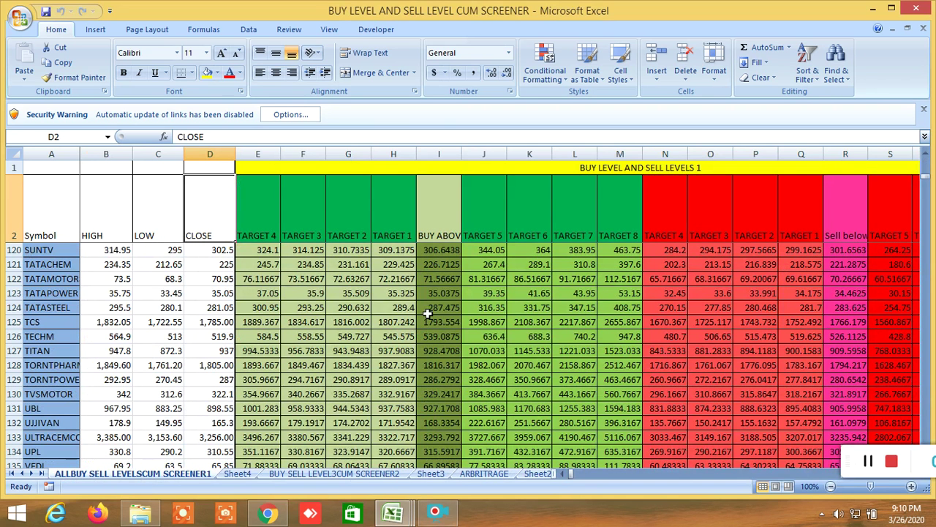
pyautogui.click(441, 218)
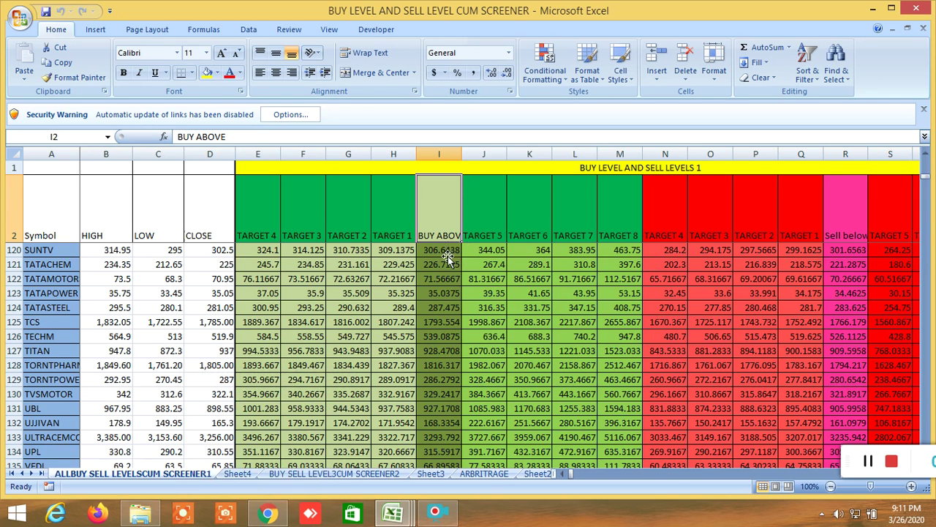
# Switch to the TradingView NIFTY chart in Chrome and examine the March daily candles against the trend lines and pivot levels
pyautogui.click(281, 514)
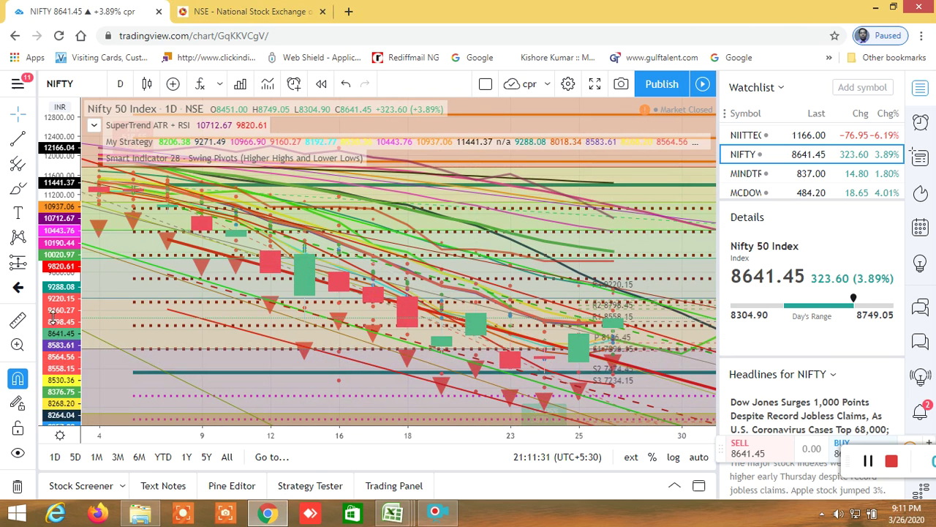
pyautogui.moveTo(63, 335); pyautogui.dragTo(60, 340)
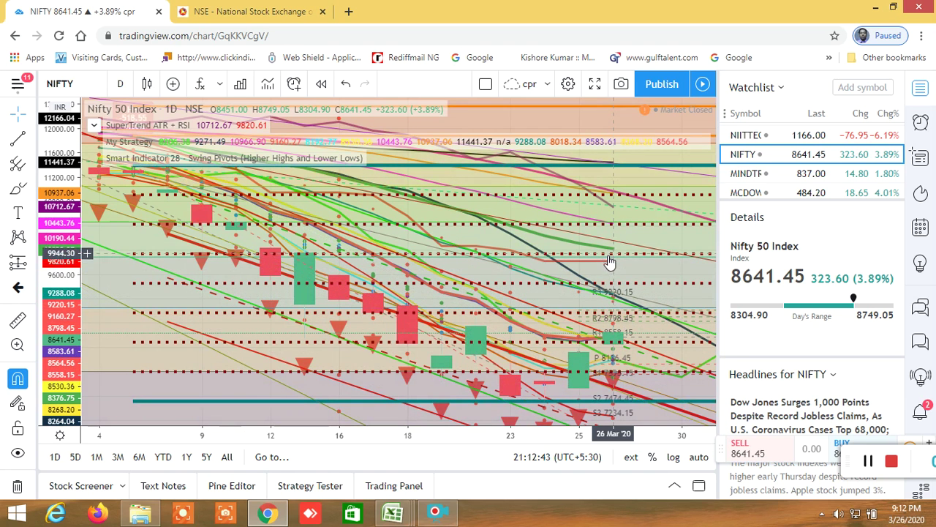
pyautogui.scroll(-1, 609, 335)
pyautogui.scroll(-1, 609, 335)
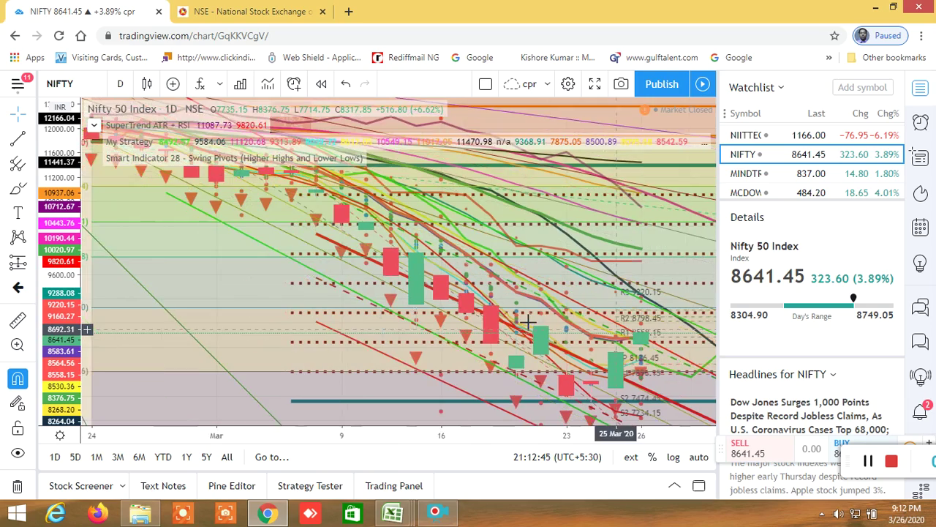
pyautogui.scroll(-1, 475, 323)
pyautogui.moveTo(475, 323)
pyautogui.mouseDown()
pyautogui.moveTo(326, 323)
pyautogui.moveTo(478, 309)
pyautogui.mouseUp()
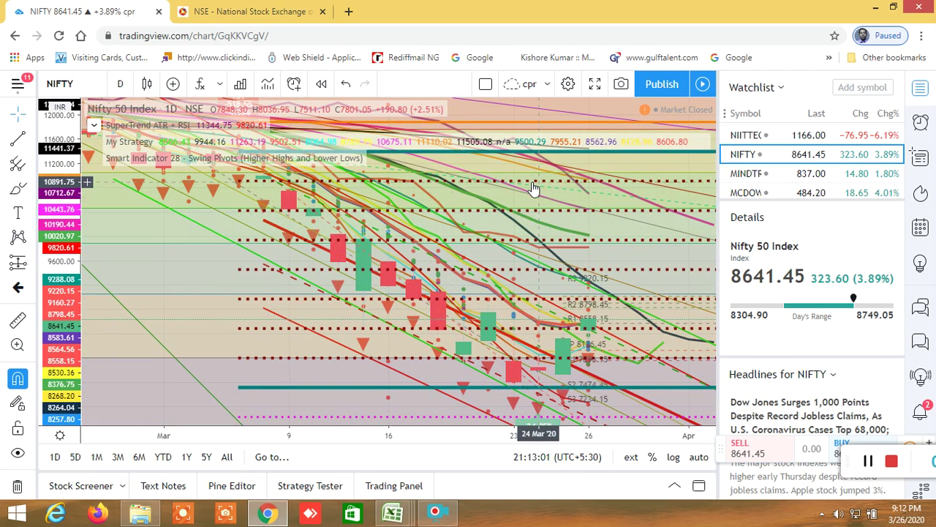
pyautogui.scroll(-2, 538, 256)
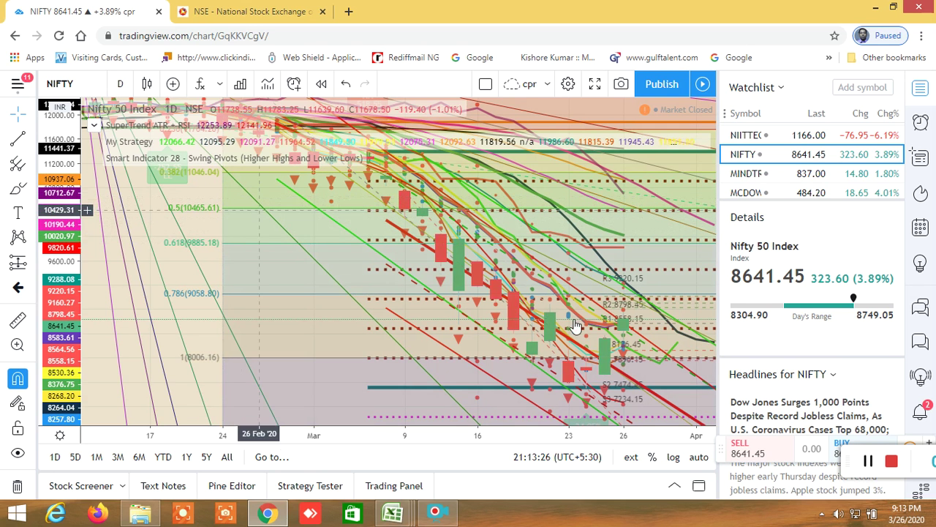
pyautogui.scroll(3, 504, 344)
pyautogui.scroll(1, 500, 346)
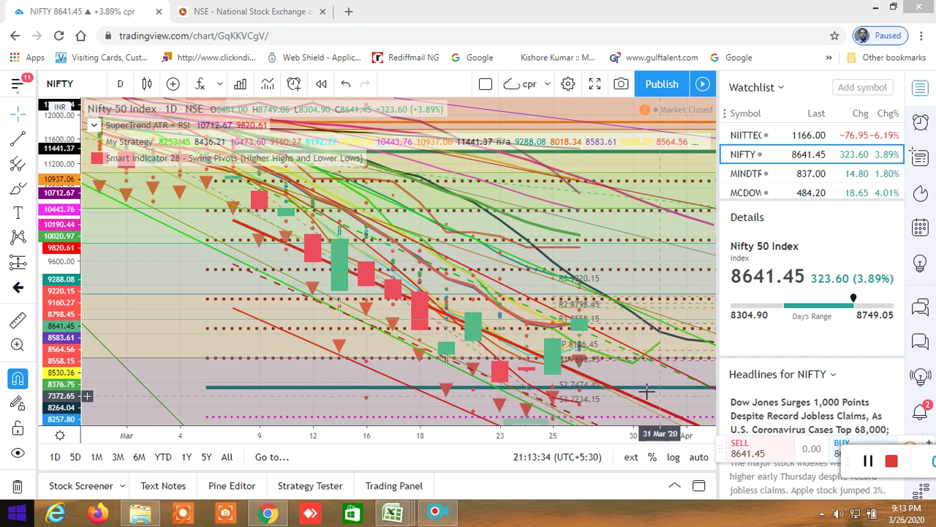
# Search Windows for "calculator", open the Calculator app and close the duplicate window so only one remains
pyautogui.press('super')
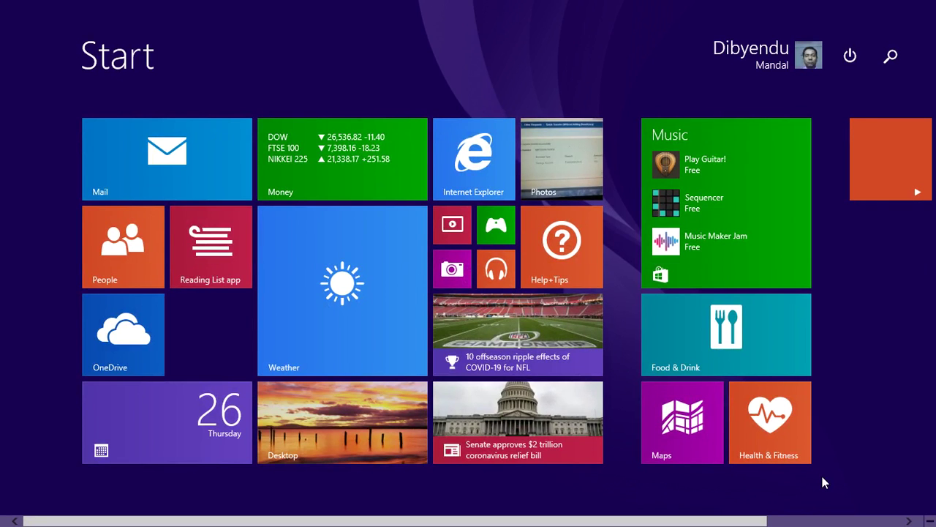
pyautogui.write('calculator')
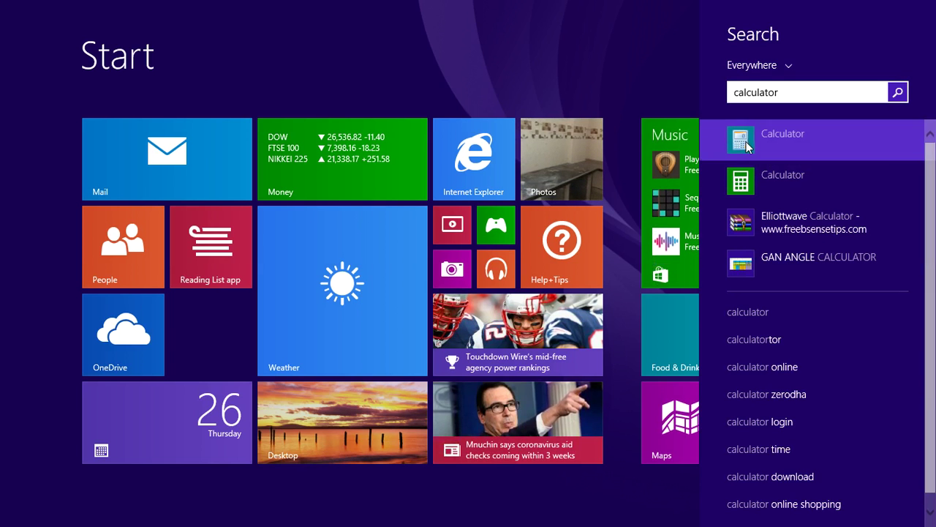
pyautogui.click(747, 143)
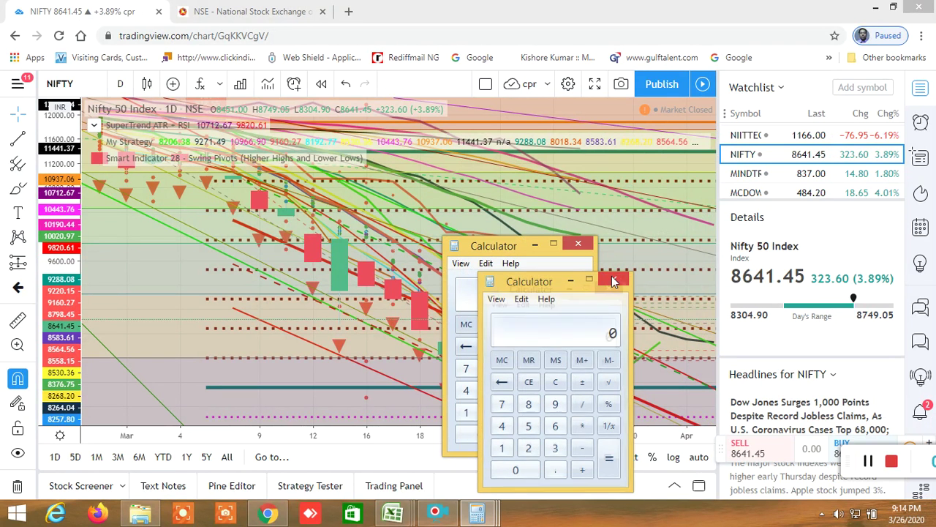
pyautogui.click(613, 280)
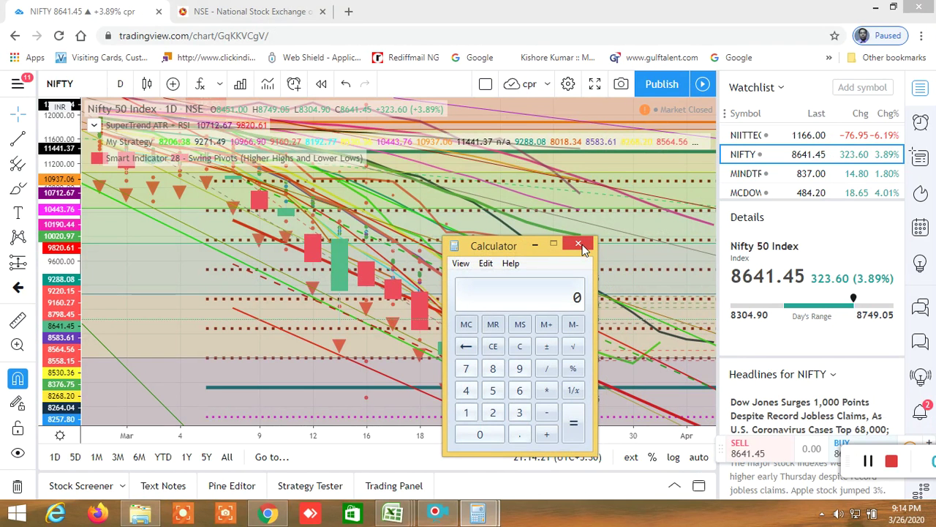
pyautogui.moveTo(509, 252); pyautogui.dragTo(545, 251)
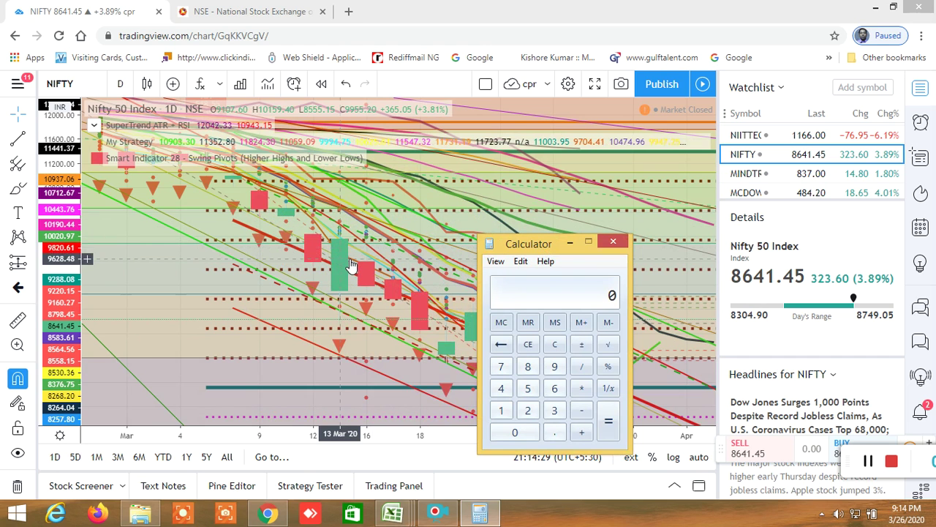
# Minimize the Calculator and examine the longer NIFTY daily history, from late 2019 to the March 2020 decline
pyautogui.click(569, 243)
pyautogui.scroll(-6, 370, 281)
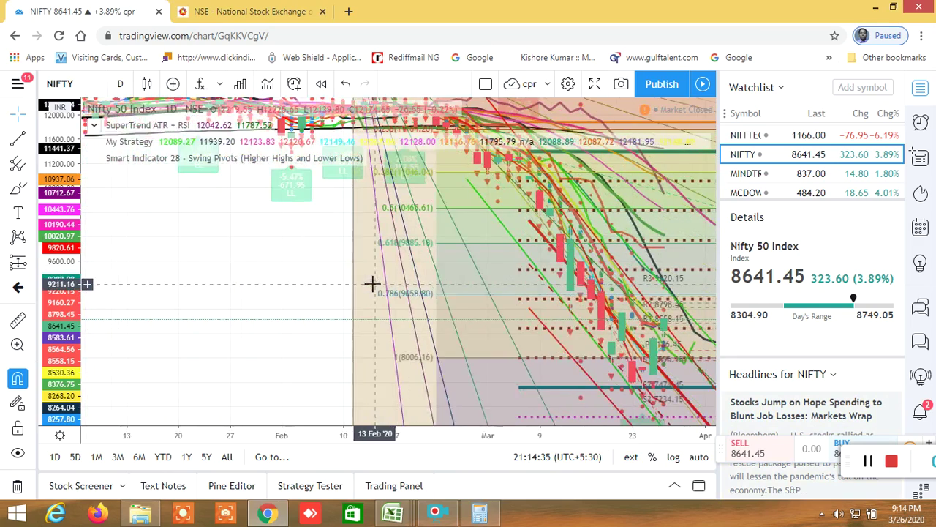
pyautogui.scroll(-4, 370, 285)
pyautogui.moveTo(322, 328); pyautogui.dragTo(322, 374)
pyautogui.scroll(-2, 329, 303)
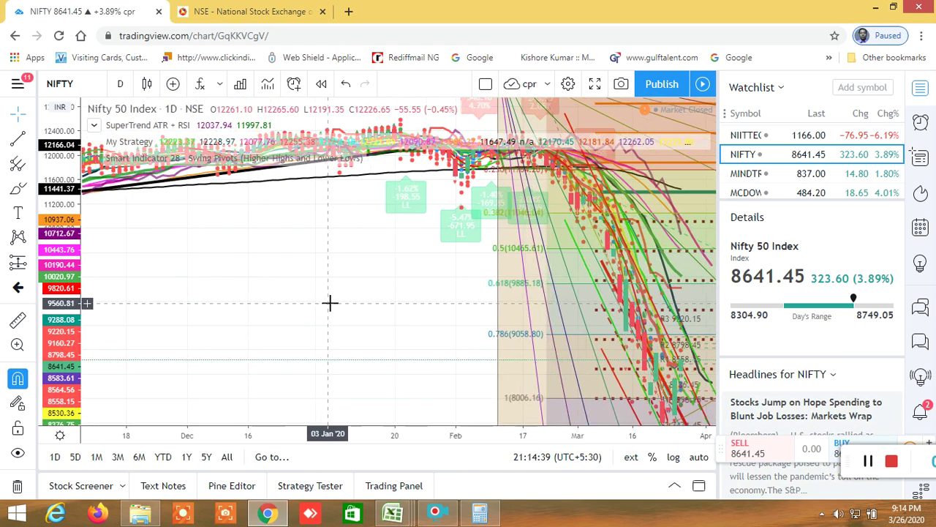
pyautogui.scroll(-1, 328, 302)
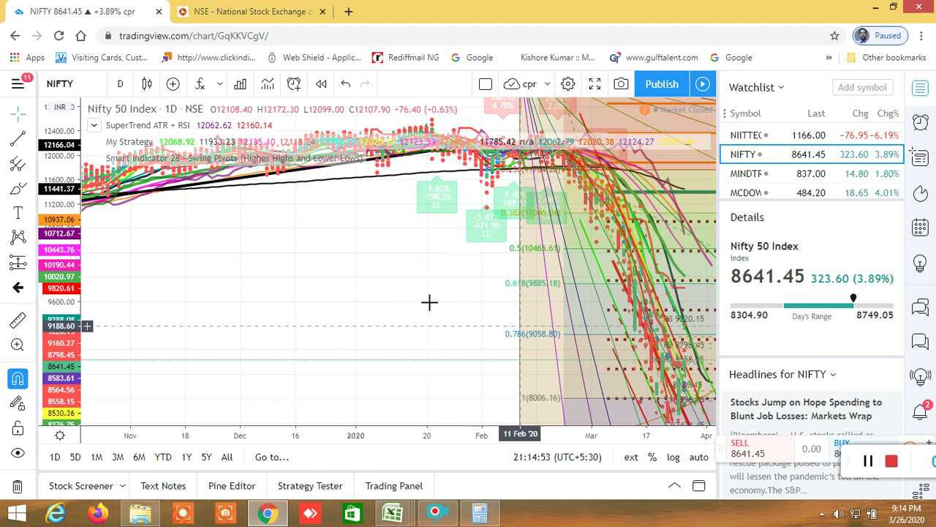
pyautogui.moveTo(289, 226); pyautogui.dragTo(249, 218)
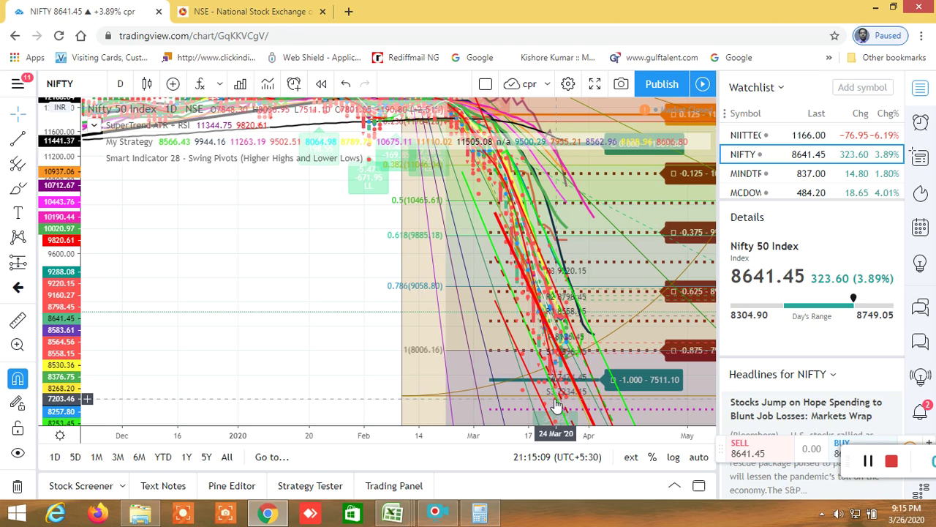
# Restore the Calculator beside the price decline and subtract the swing low 7511 from the high 12430
pyautogui.click(479, 513)
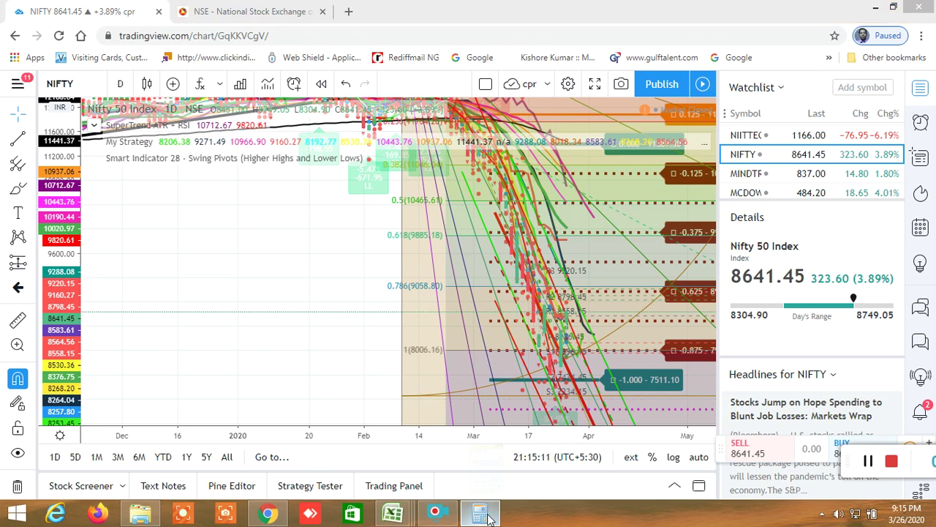
pyautogui.moveTo(548, 245); pyautogui.dragTo(251, 168)
pyautogui.click(206, 333)
pyautogui.click(233, 332)
pyautogui.click(207, 311)
pyautogui.click(261, 333)
pyautogui.click(220, 355)
pyautogui.click(288, 311)
pyautogui.click(289, 333)
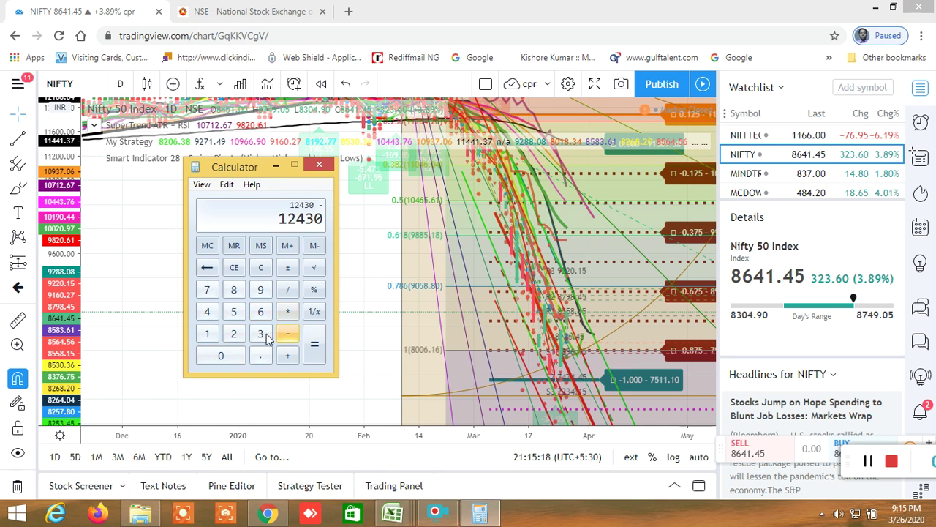
pyautogui.click(207, 289)
pyautogui.click(208, 334)
pyautogui.click(209, 335)
pyautogui.click(315, 350)
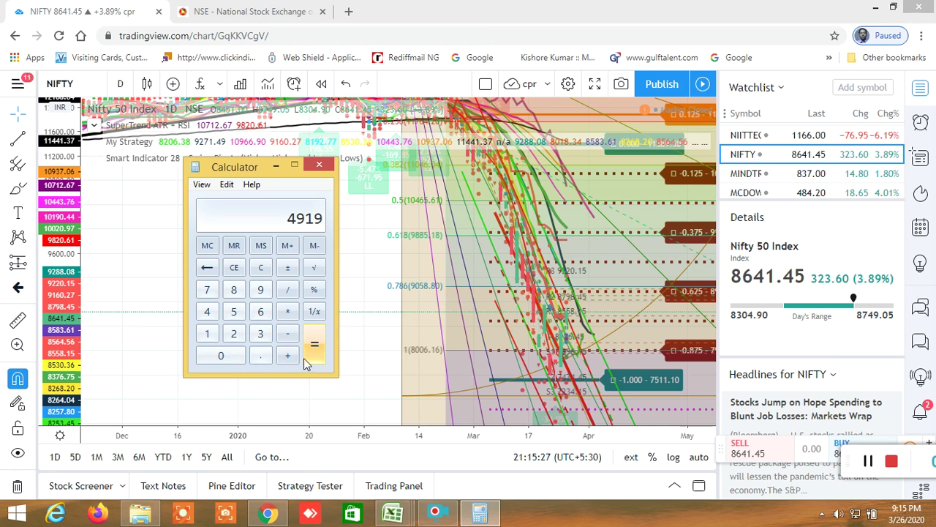
# Minimize the Calculator, set the NIFTY chart interval to 1 month and examine the monthly history from 2008 to 2020
pyautogui.click(281, 167)
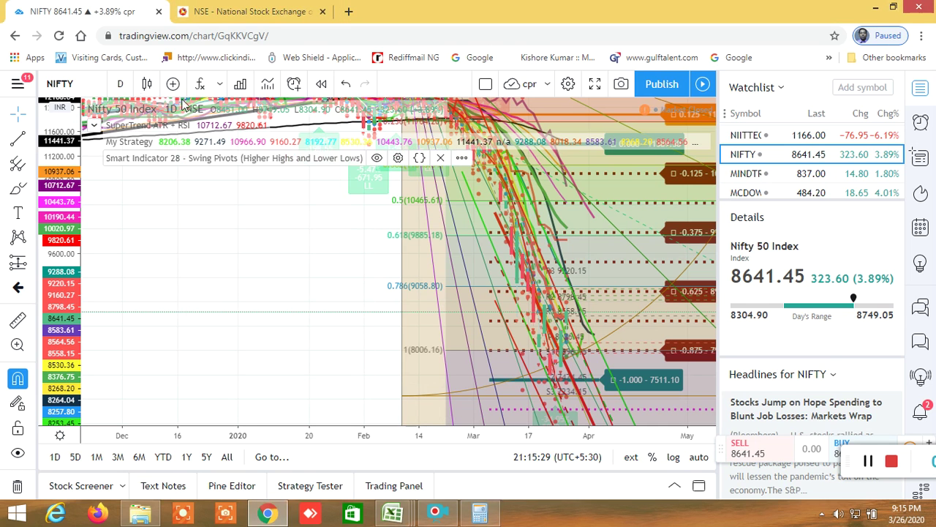
pyautogui.click(121, 85)
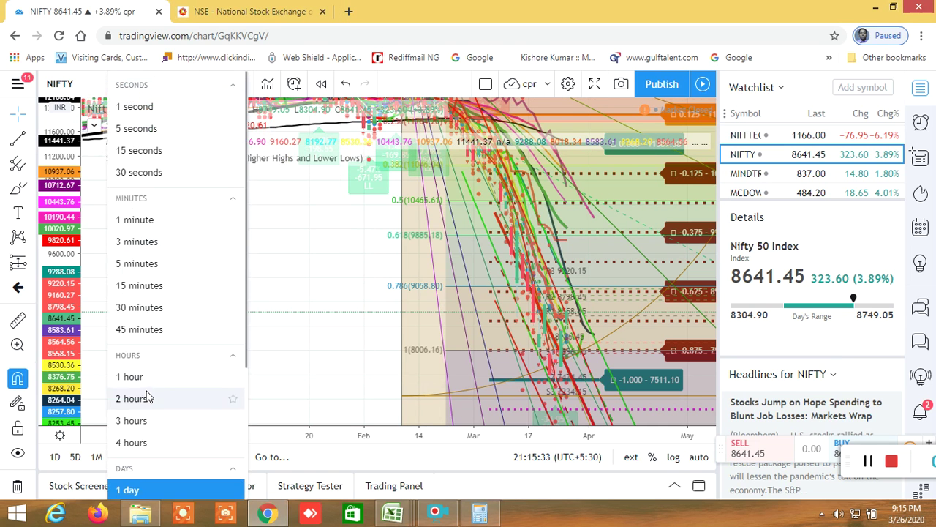
pyautogui.scroll(-3, 135, 397)
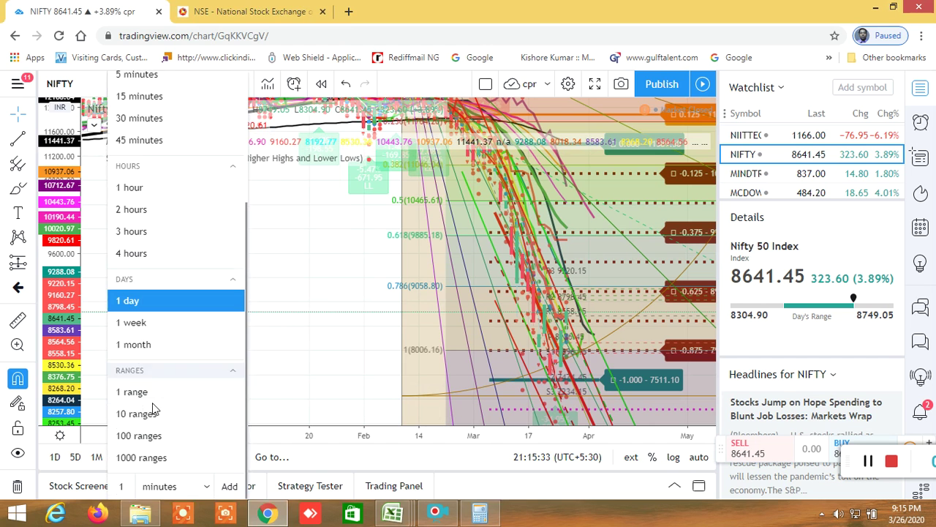
pyautogui.click(154, 344)
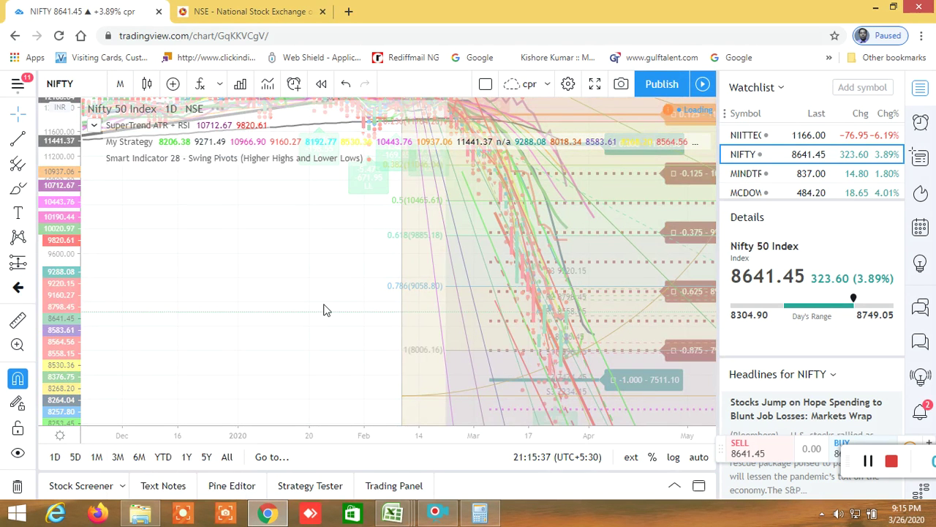
pyautogui.scroll(-2, 324, 311)
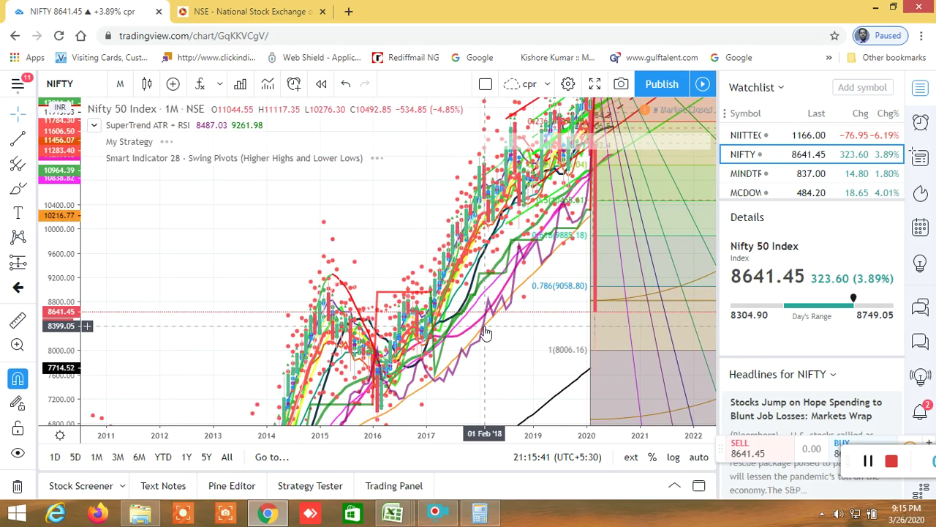
pyautogui.scroll(-2, 512, 332)
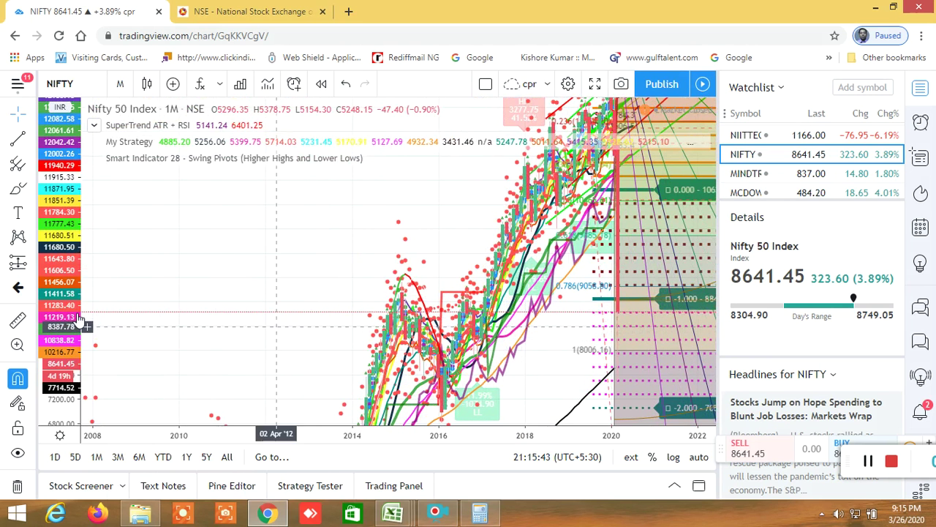
pyautogui.moveTo(66, 335); pyautogui.dragTo(67, 392)
pyautogui.moveTo(366, 202); pyautogui.dragTo(378, 147)
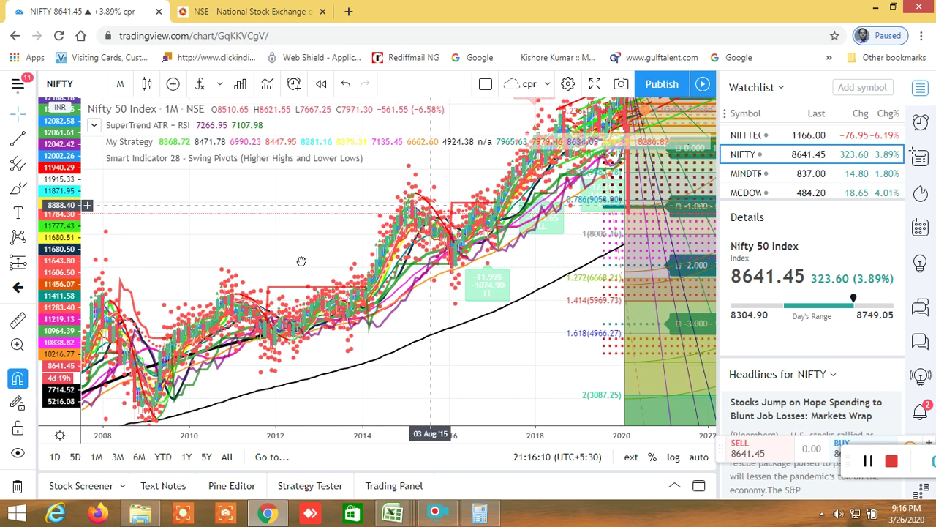
pyautogui.hscroll(5, 344, 242)
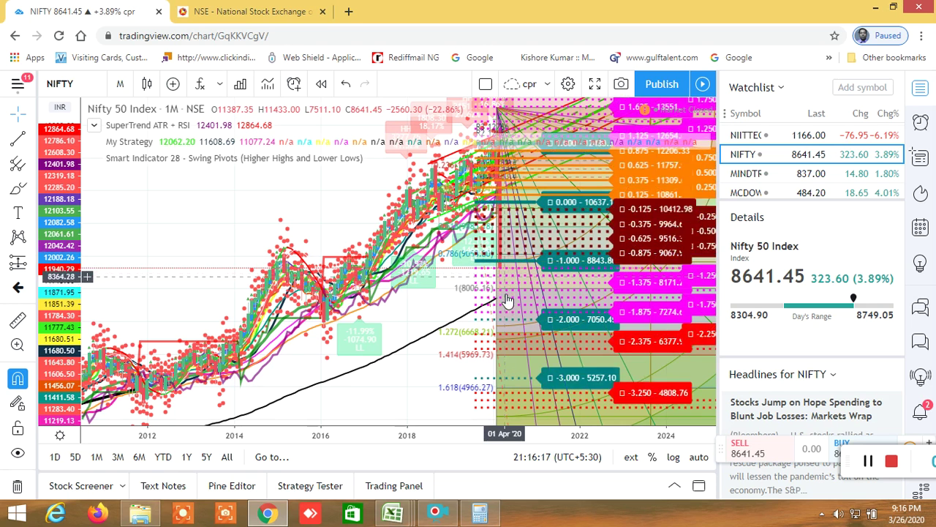
# Set the NIFTY chart interval to 1 day
pyautogui.click(124, 87)
pyautogui.scroll(-2, 143, 363)
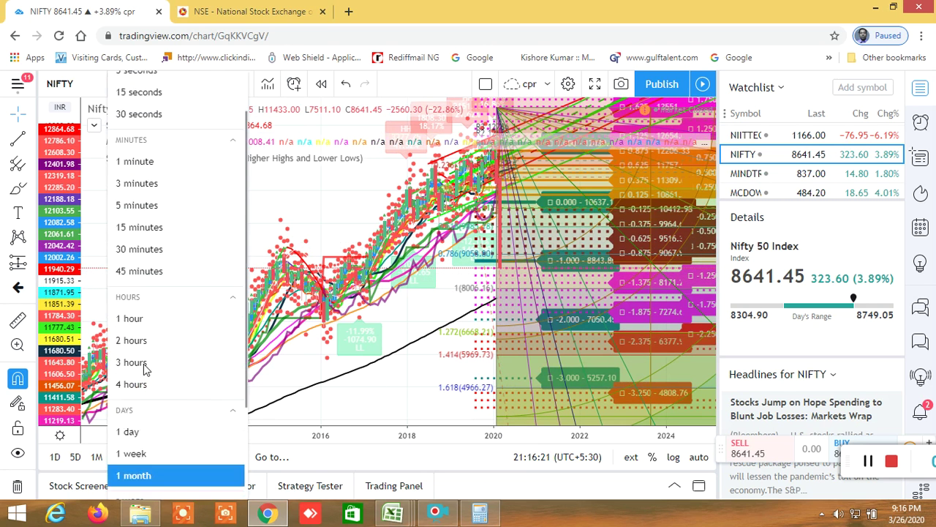
pyautogui.click(130, 354)
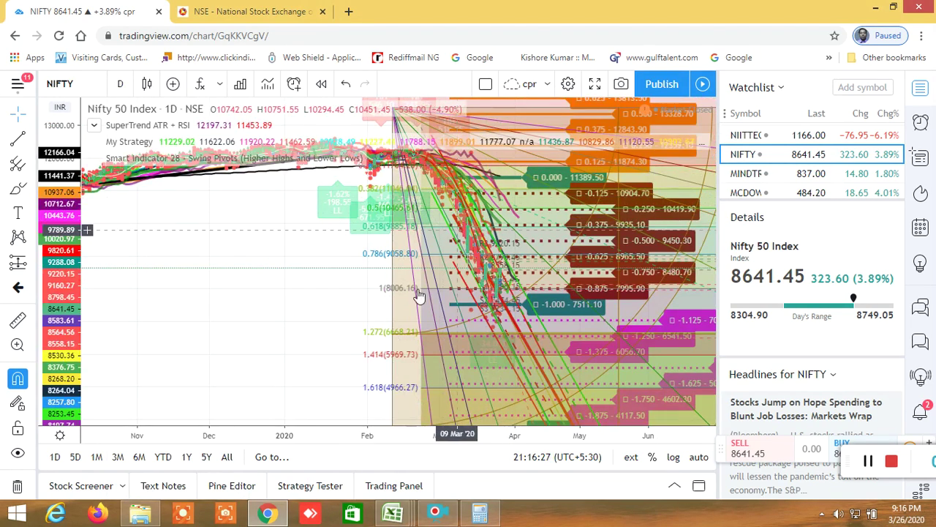
# Examine the March 2020 daily decline against the trend lines, pivot levels and the -1.000 level at 7511.10
pyautogui.scroll(1, 347, 293)
pyautogui.scroll(3, 347, 293)
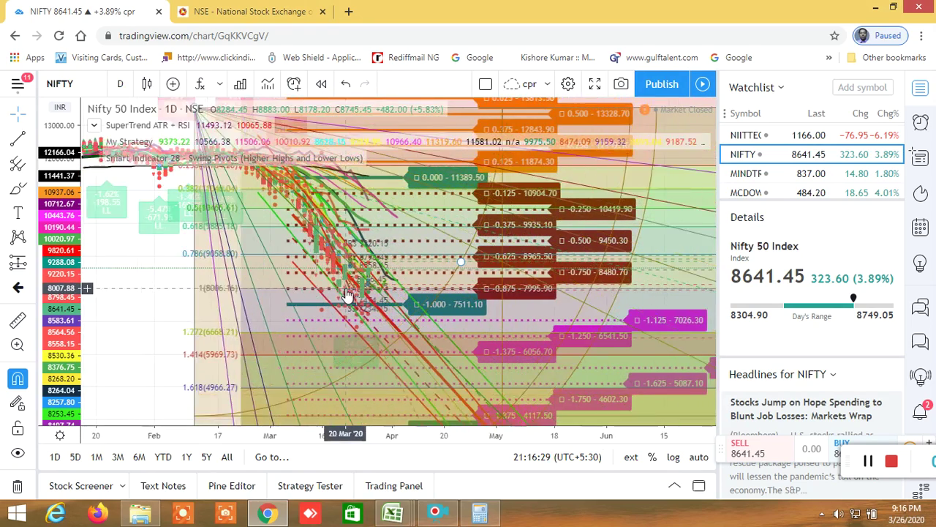
pyautogui.scroll(2, 398, 261)
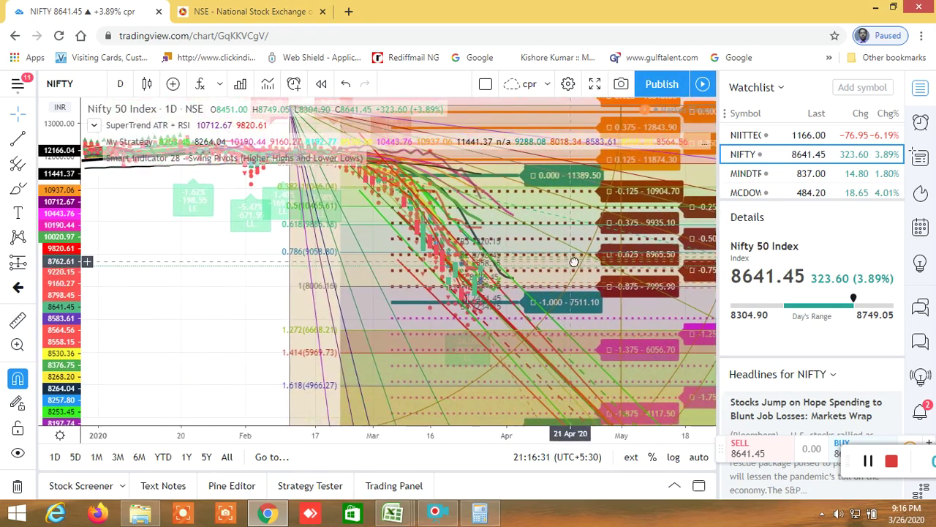
pyautogui.scroll(3, 287, 289)
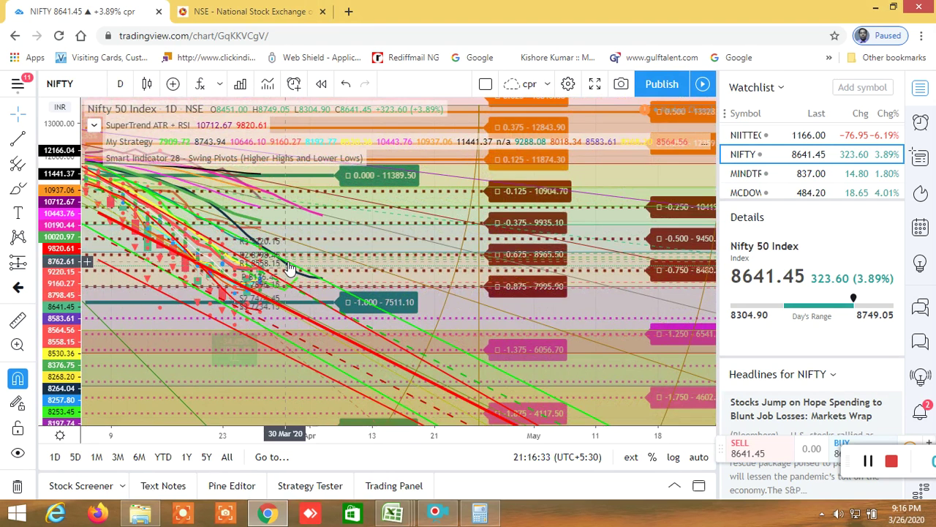
pyautogui.click(487, 278)
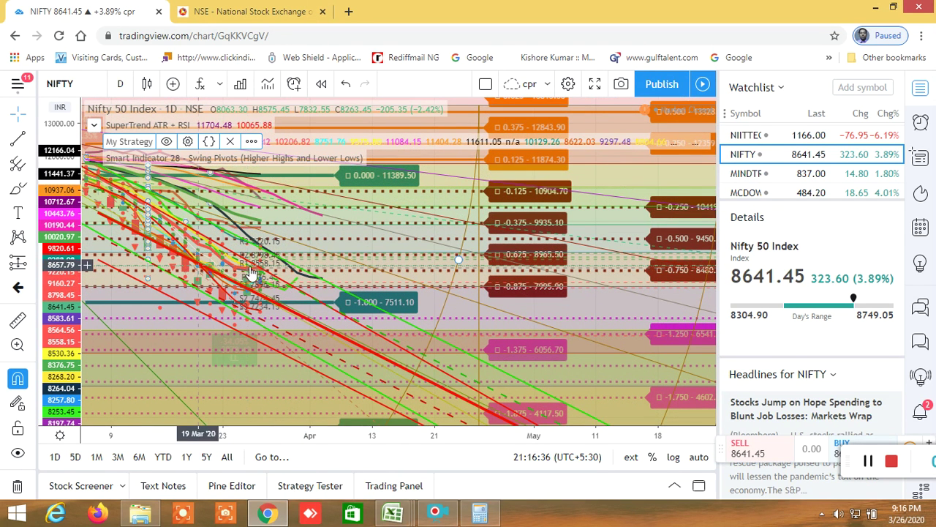
pyautogui.click(293, 279)
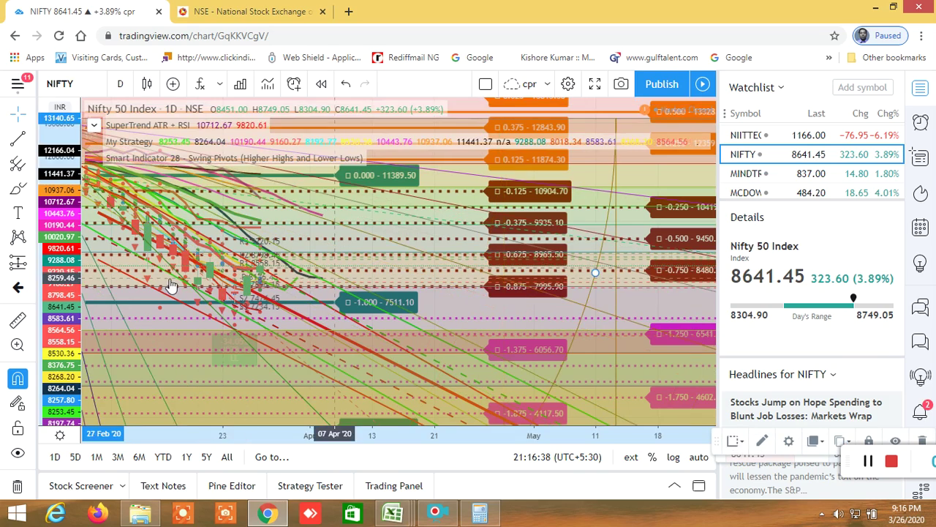
pyautogui.moveTo(172, 287); pyautogui.dragTo(188, 290)
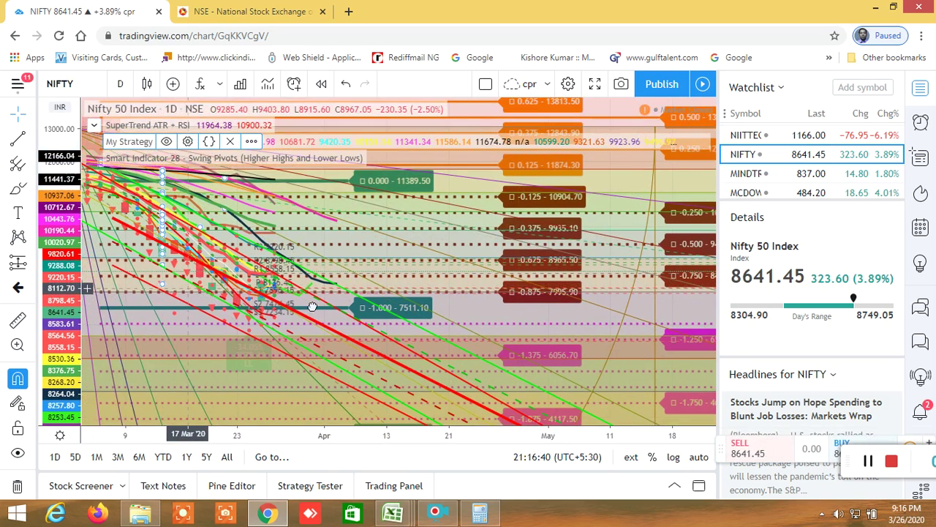
pyautogui.moveTo(312, 307); pyautogui.dragTo(400, 310)
pyautogui.moveTo(168, 322)
pyautogui.mouseDown()
pyautogui.moveTo(249, 327)
pyautogui.moveTo(241, 336)
pyautogui.mouseUp()
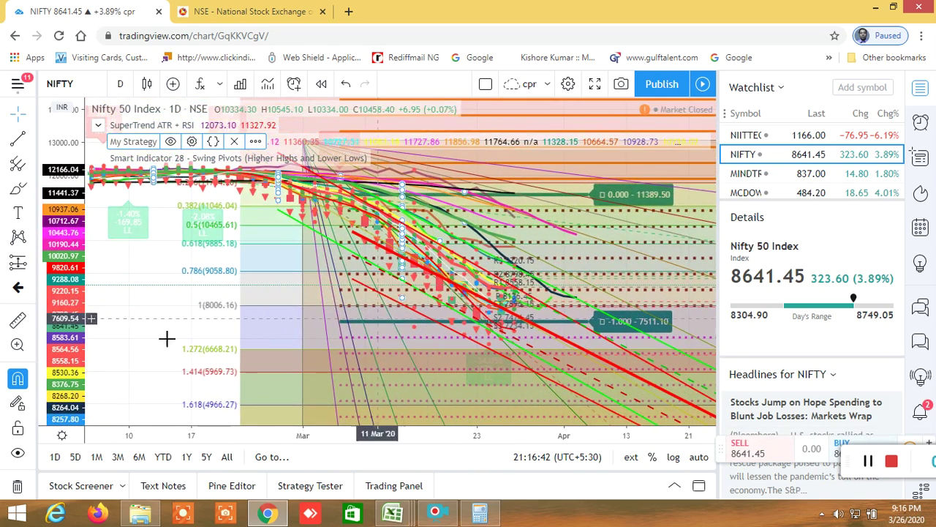
pyautogui.moveTo(71, 293); pyautogui.dragTo(322, 300)
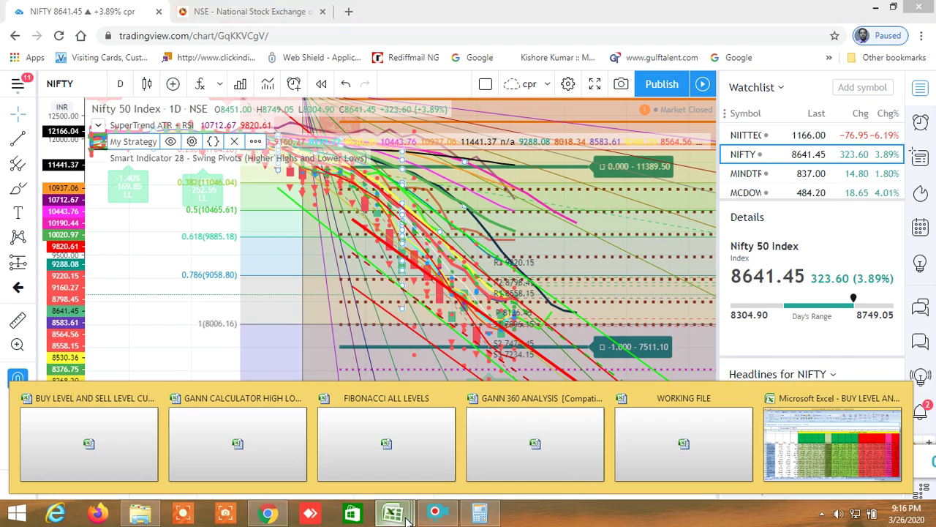
# Restore the Calculator and multiply the 4919 price range by the 0.618 Fibonacci ratio
pyautogui.click(474, 511)
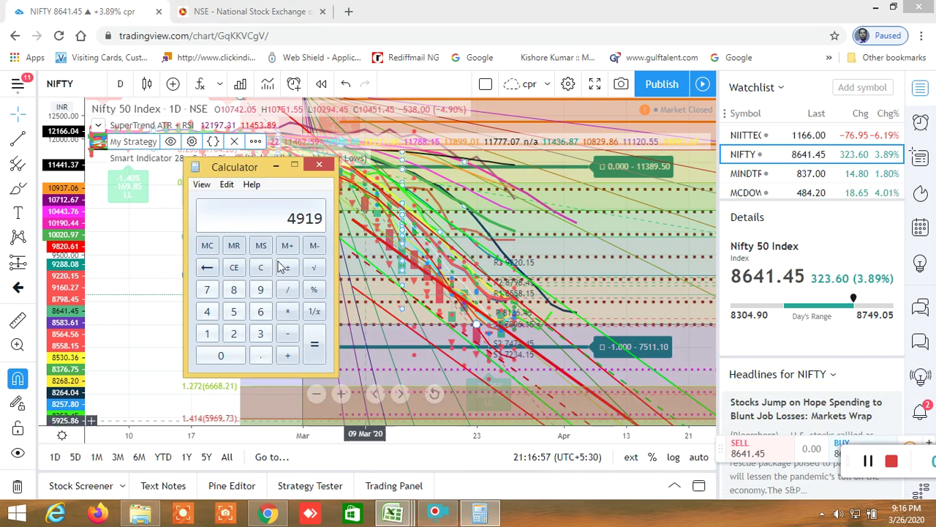
pyautogui.click(287, 311)
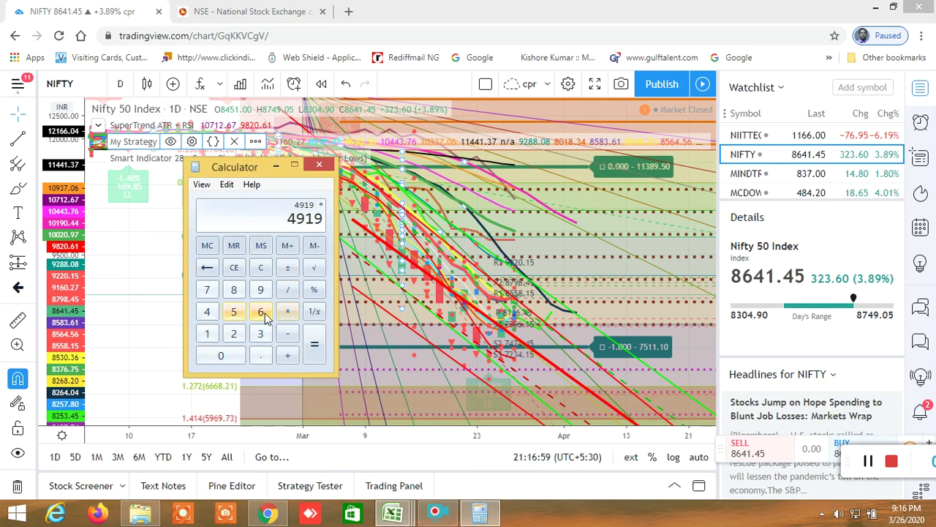
pyautogui.click(241, 356)
pyautogui.click(258, 355)
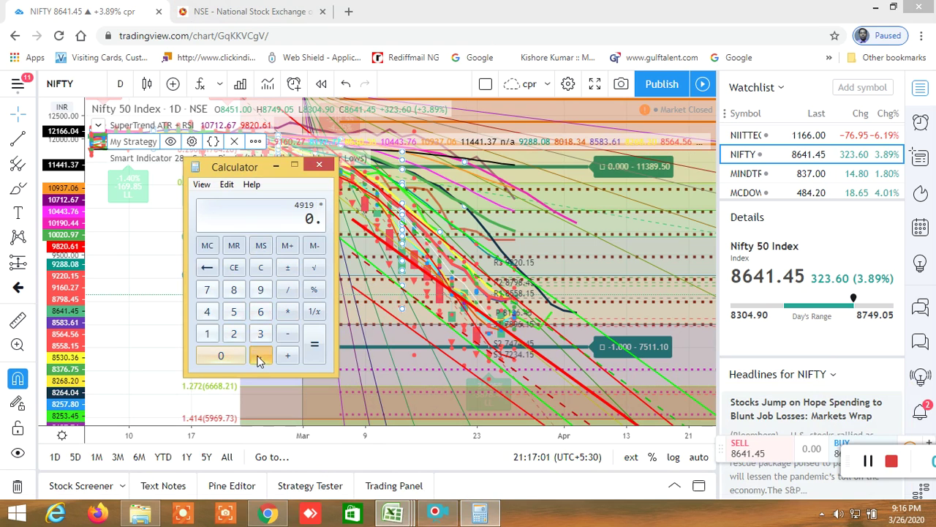
pyautogui.click(260, 311)
pyautogui.click(209, 335)
pyautogui.click(234, 290)
pyautogui.click(314, 351)
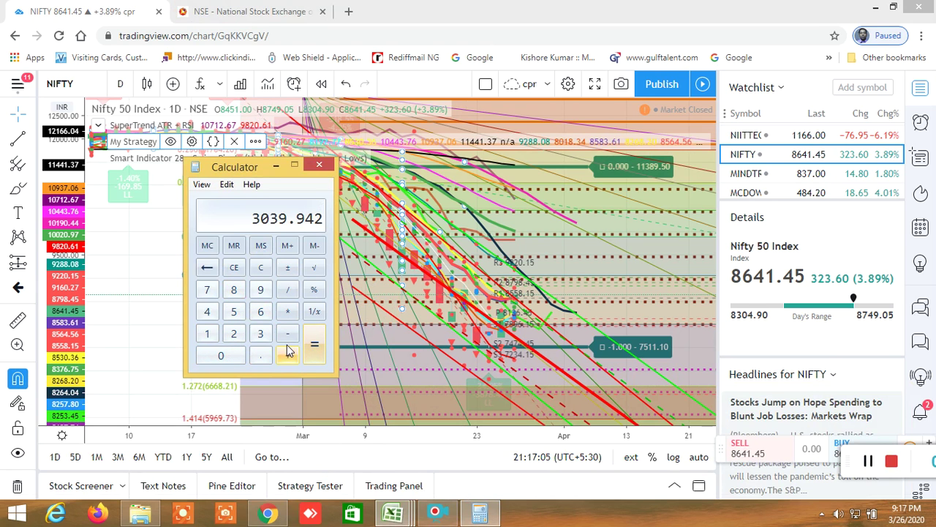
# Add the swing low 7511 to the 0.618 portion of the price range
pyautogui.click(289, 361)
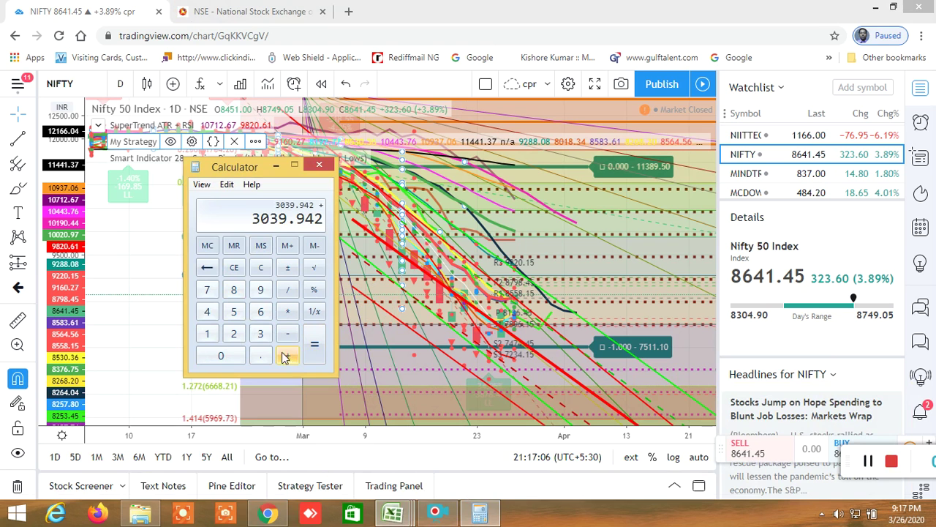
pyautogui.click(207, 290)
pyautogui.click(234, 312)
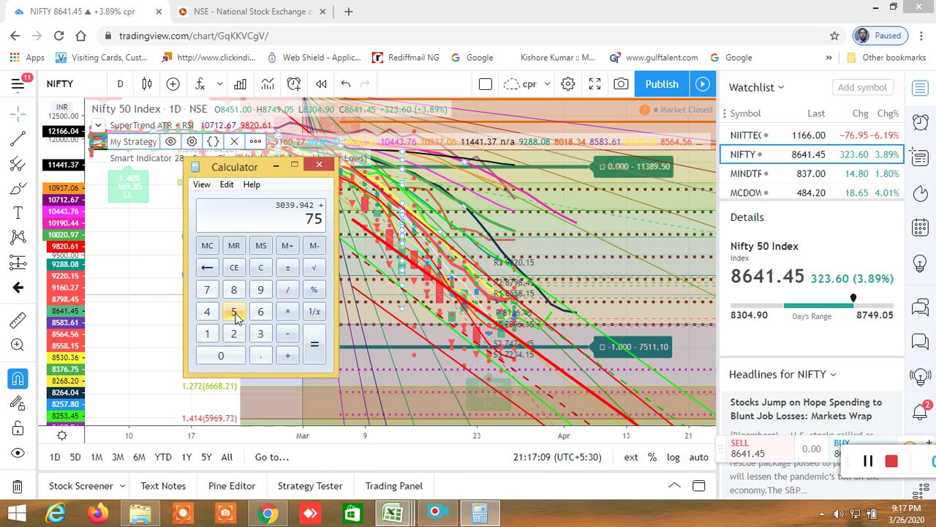
pyautogui.click(212, 334)
pyautogui.click(214, 334)
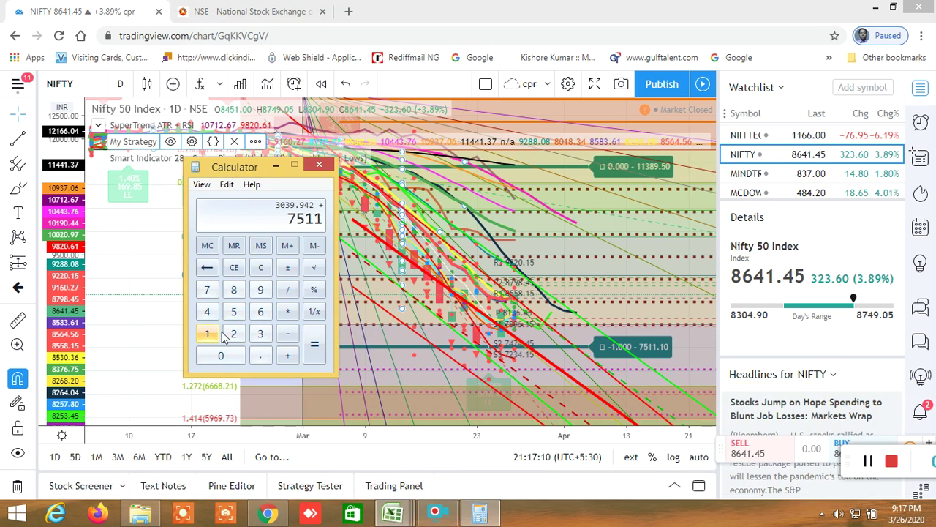
pyautogui.click(312, 356)
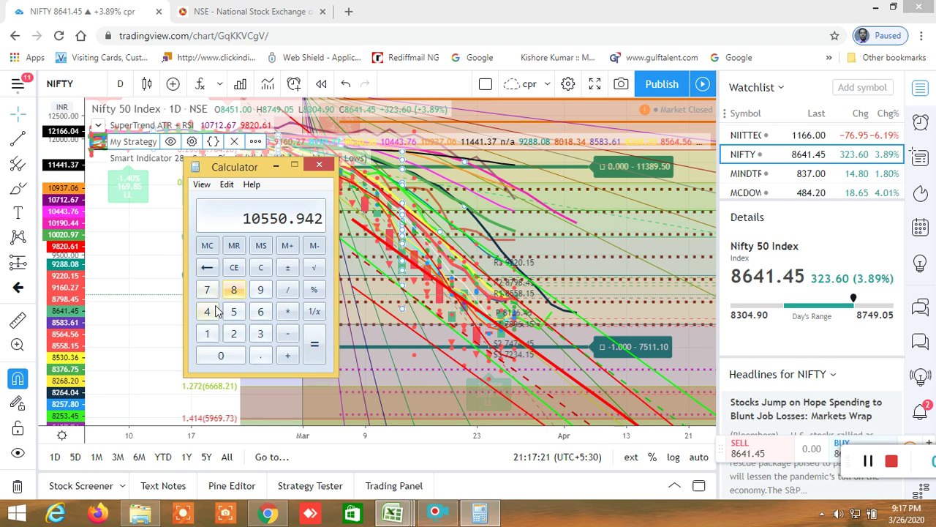
# Clear the Calculator and multiply the 4919 price range by the 0.382 Fibonacci ratio
pyautogui.click(261, 268)
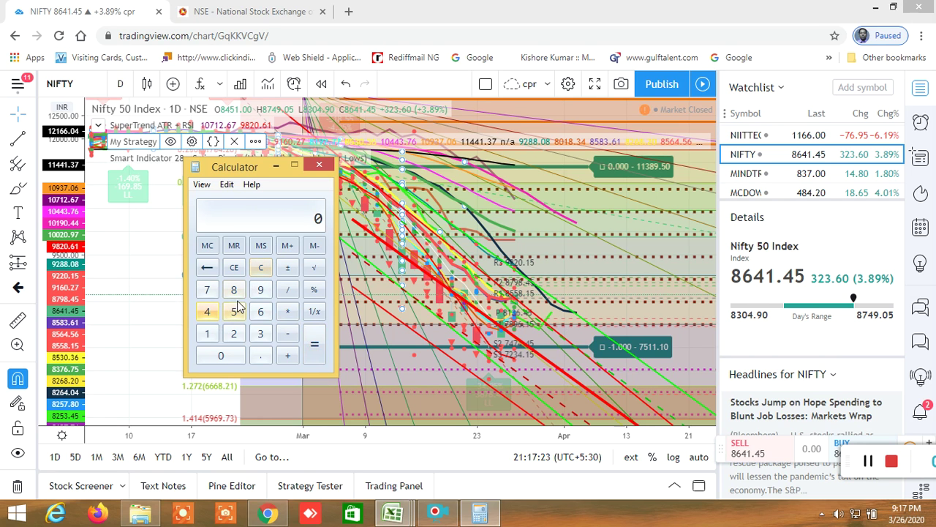
pyautogui.click(208, 312)
pyautogui.click(260, 289)
pyautogui.click(207, 333)
pyautogui.click(261, 289)
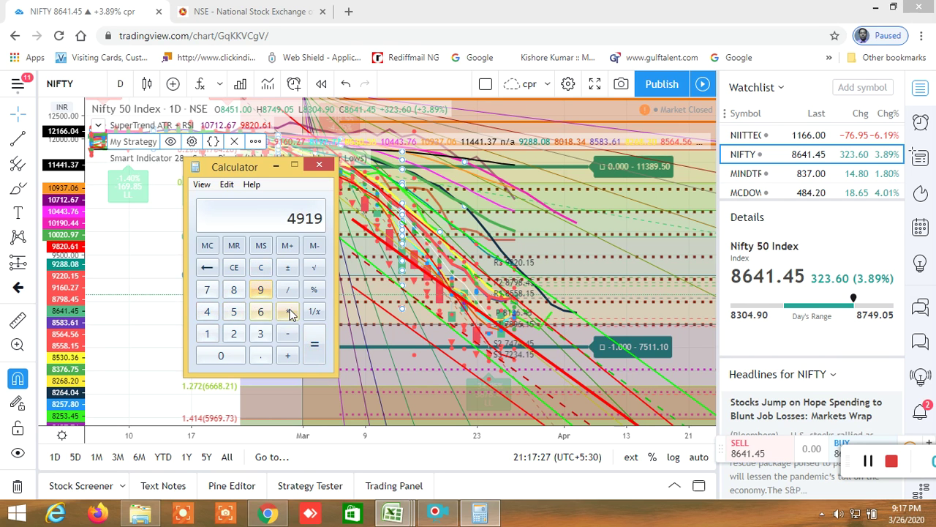
pyautogui.click(288, 312)
pyautogui.click(220, 355)
pyautogui.click(260, 355)
pyautogui.click(261, 334)
pyautogui.click(233, 290)
pyautogui.click(234, 333)
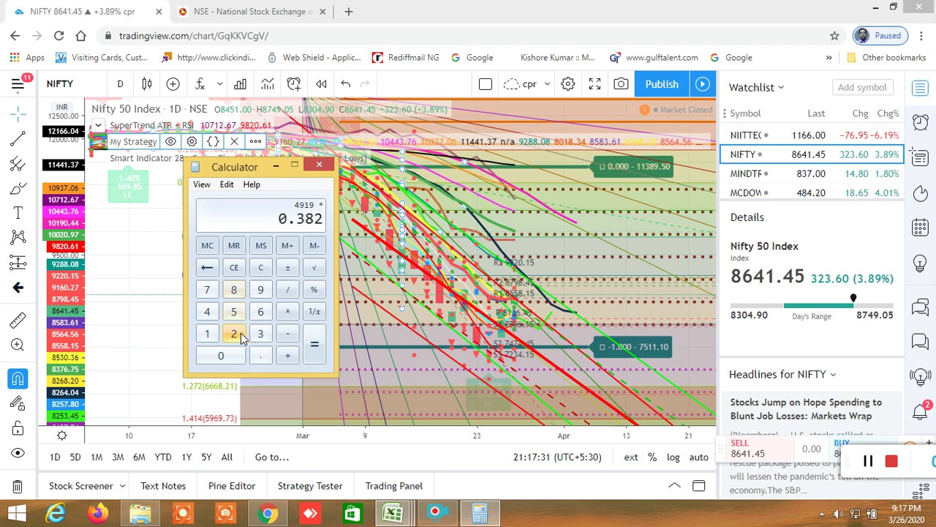
pyautogui.click(313, 355)
# Add the swing low 7511 to the 0.382 portion of the price range
pyautogui.click(286, 355)
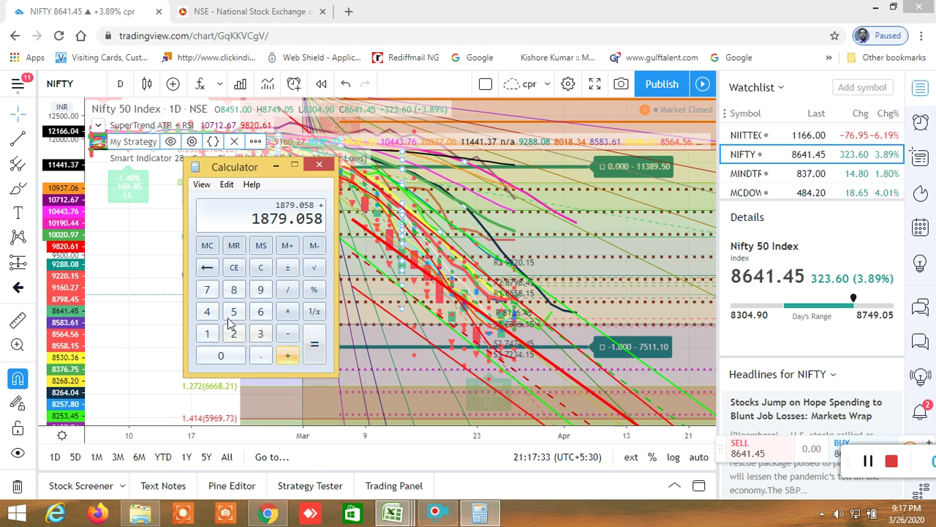
pyautogui.click(207, 290)
pyautogui.click(234, 312)
pyautogui.doubleClick(207, 333)
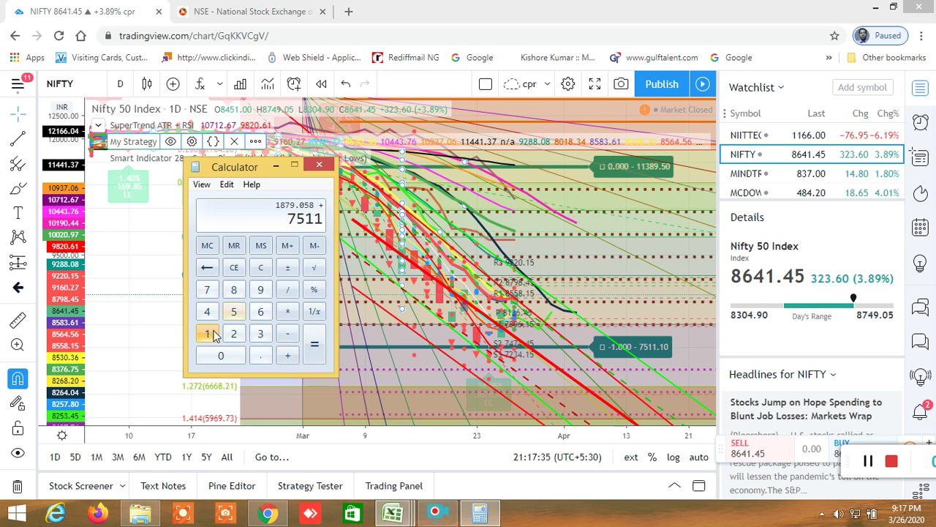
pyautogui.click(310, 346)
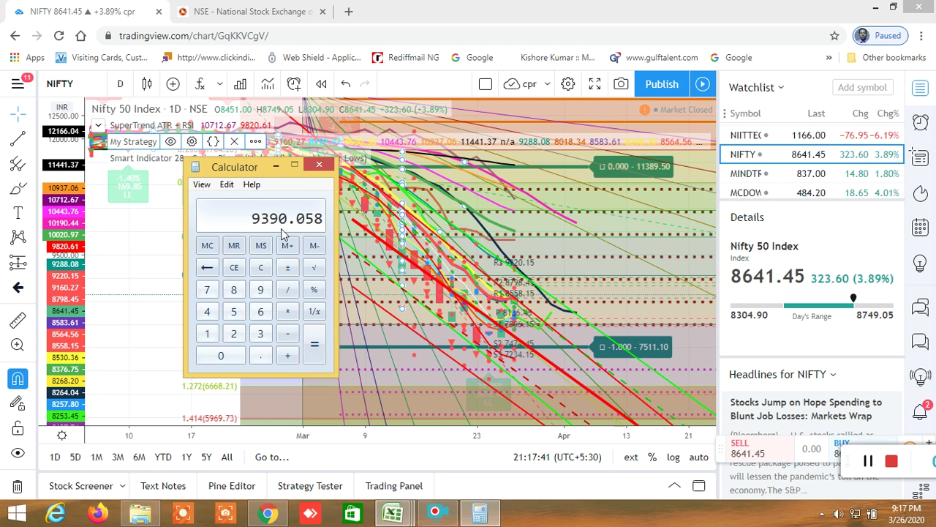
pyautogui.click(286, 313)
pyautogui.click(208, 313)
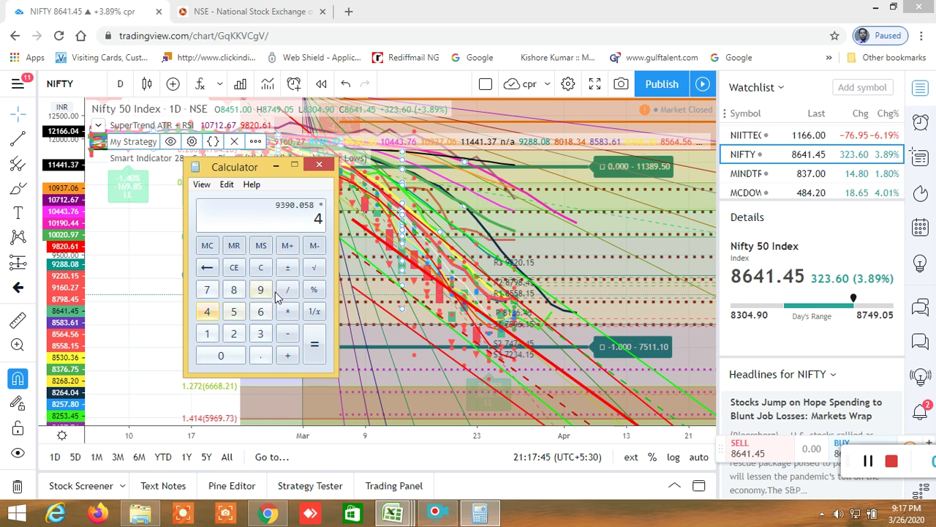
pyautogui.click(261, 290)
pyautogui.click(212, 333)
pyautogui.click(260, 289)
pyautogui.click(222, 355)
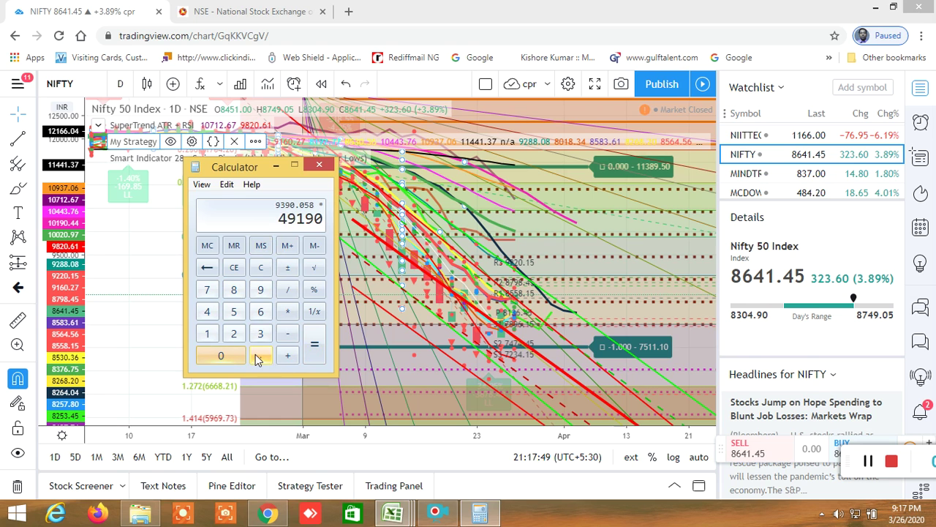
pyautogui.click(260, 355)
pyautogui.click(232, 312)
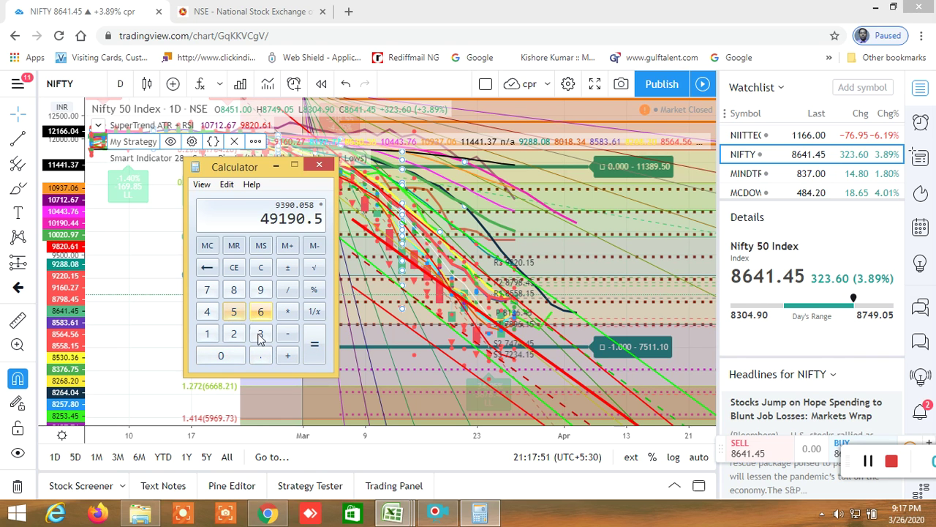
pyautogui.click(223, 355)
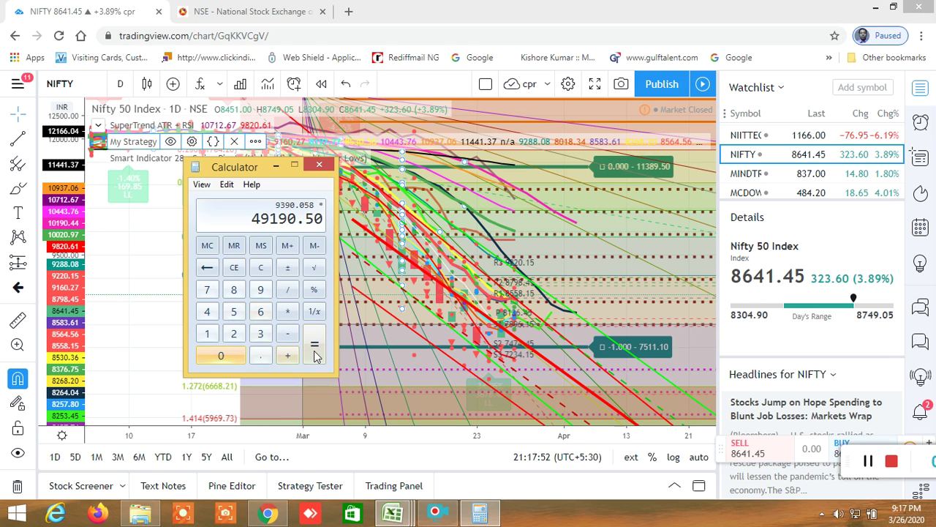
# Clear the Calculator and multiply the 4919 price range by the 0.50 Fibonacci ratio
pyautogui.click(260, 268)
pyautogui.click(208, 313)
pyautogui.click(260, 290)
pyautogui.click(208, 334)
pyautogui.click(263, 290)
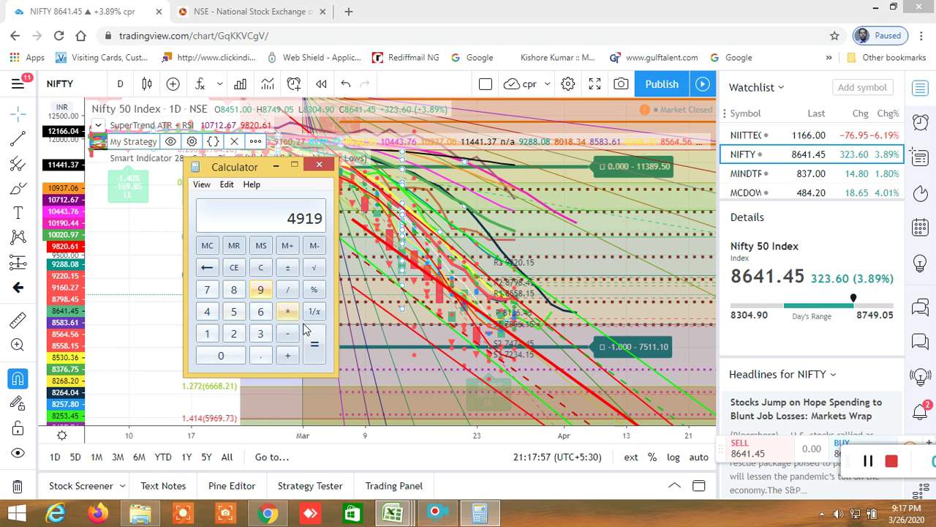
pyautogui.click(288, 313)
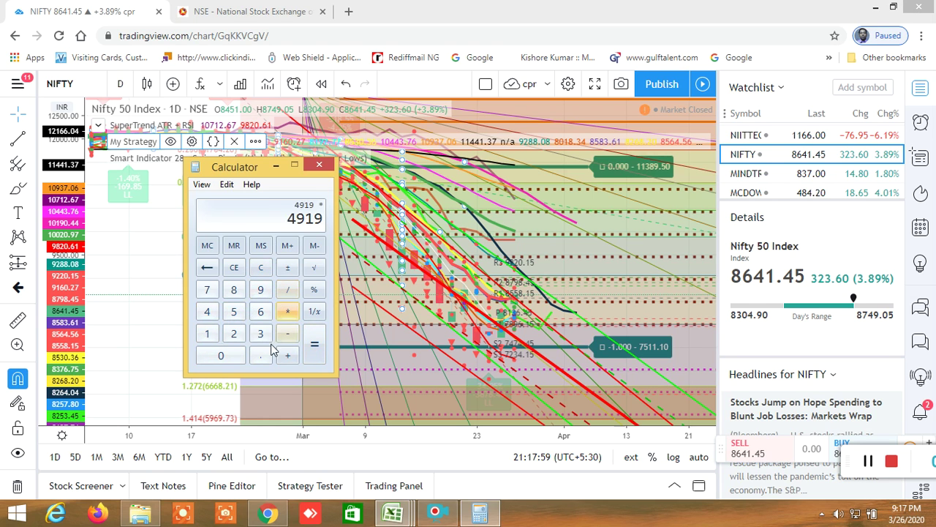
pyautogui.click(262, 356)
pyautogui.click(234, 311)
pyautogui.click(222, 356)
pyautogui.click(315, 354)
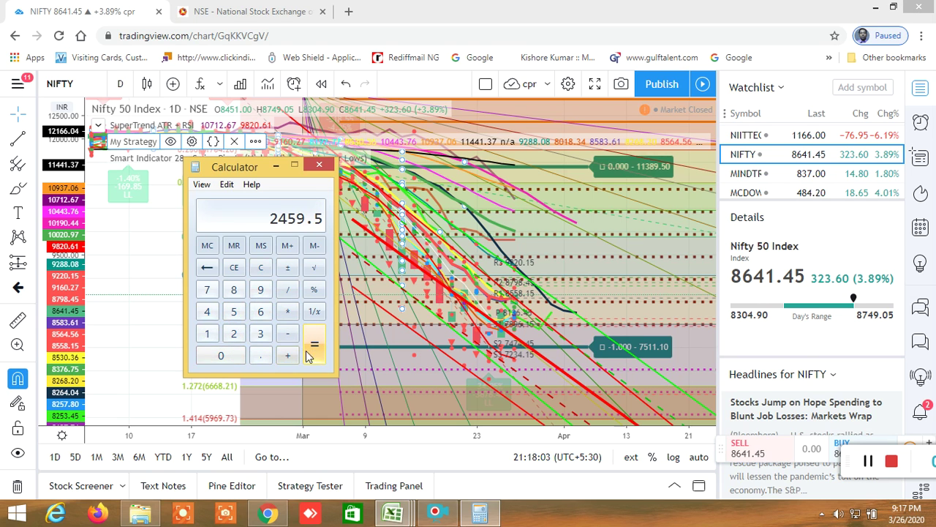
# Add the swing low 7511 to the 0.50 portion of the price range
pyautogui.click(289, 356)
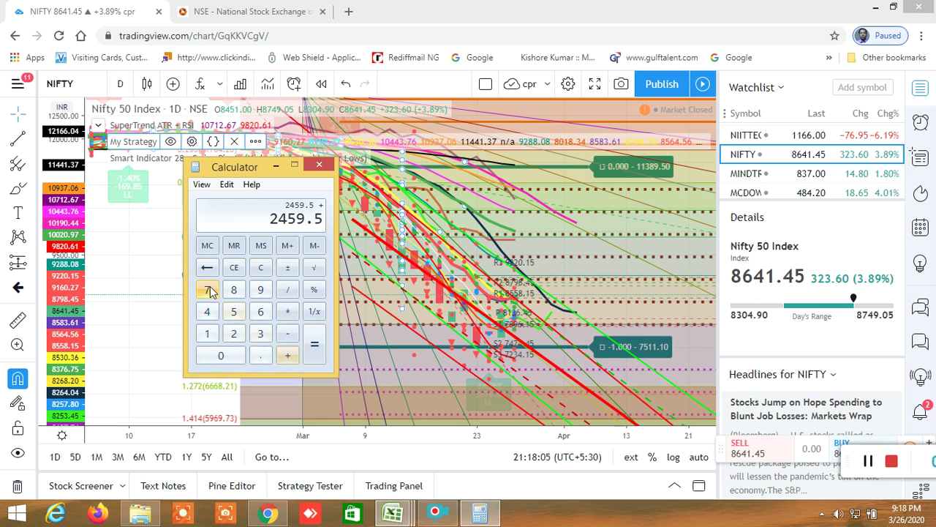
pyautogui.click(207, 291)
pyautogui.click(235, 312)
pyautogui.doubleClick(207, 335)
pyautogui.click(317, 353)
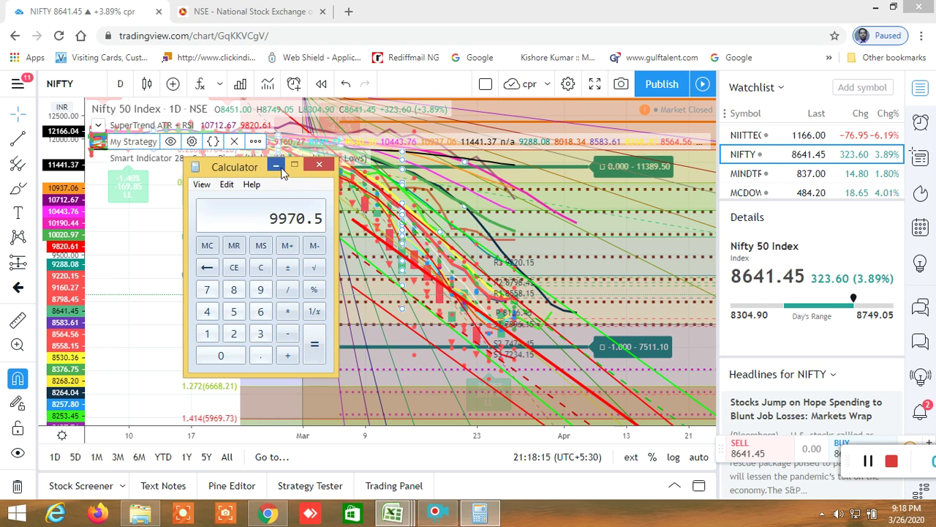
# Clear the Calculator and calculate the square root of the 4919 price range
pyautogui.click(260, 267)
pyautogui.click(207, 313)
pyautogui.click(260, 290)
pyautogui.click(209, 333)
pyautogui.click(261, 291)
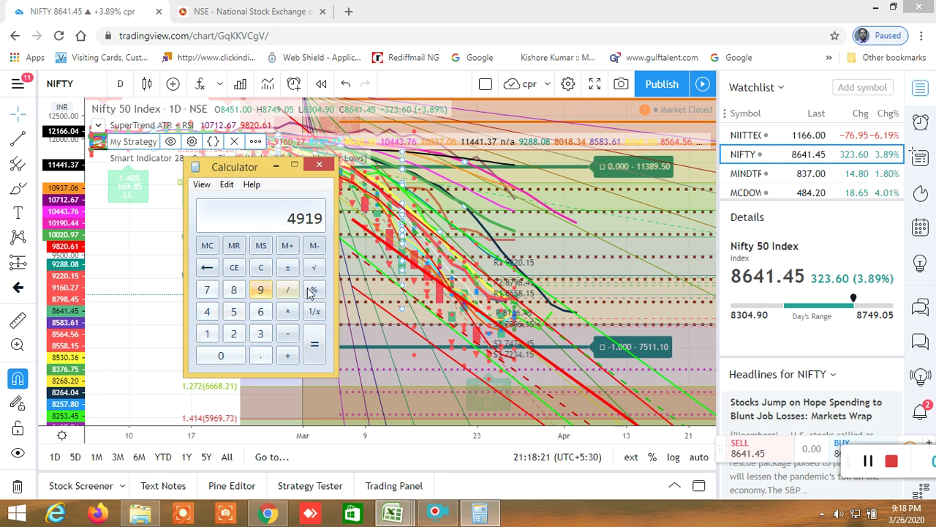
pyautogui.click(314, 268)
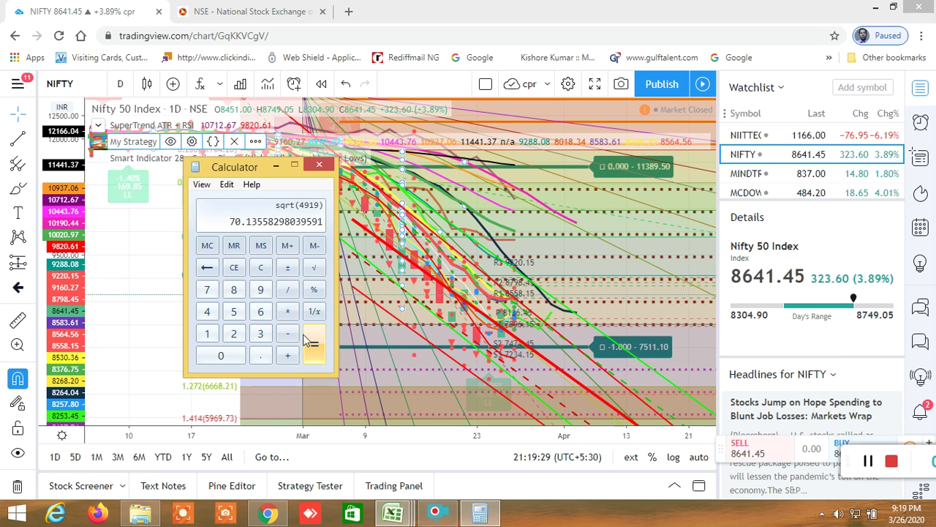
pyautogui.click(289, 315)
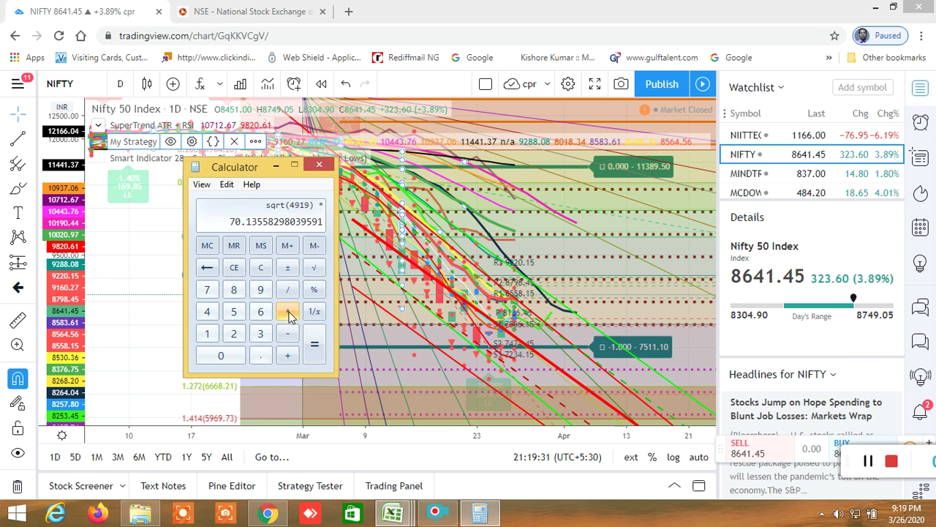
# Clear the entry and calculate the square root of 4919 again
pyautogui.click(260, 269)
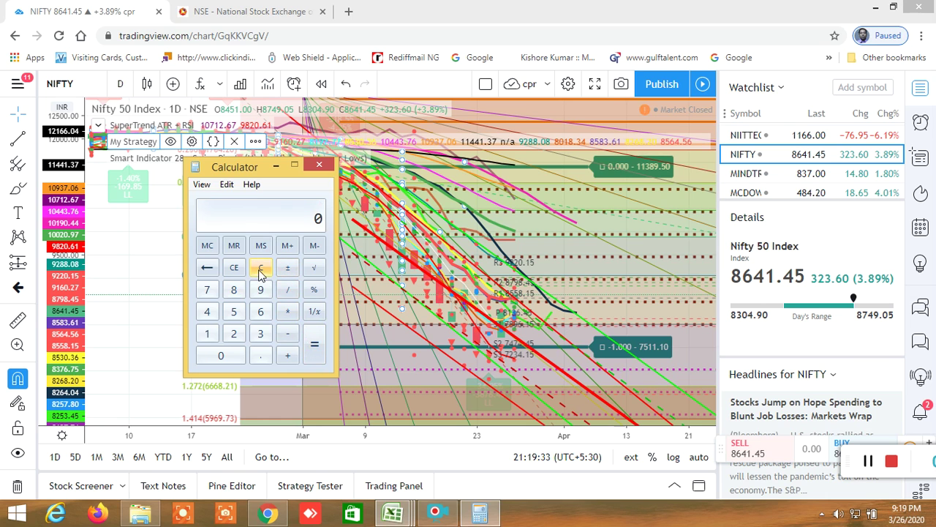
pyautogui.click(207, 313)
pyautogui.click(260, 292)
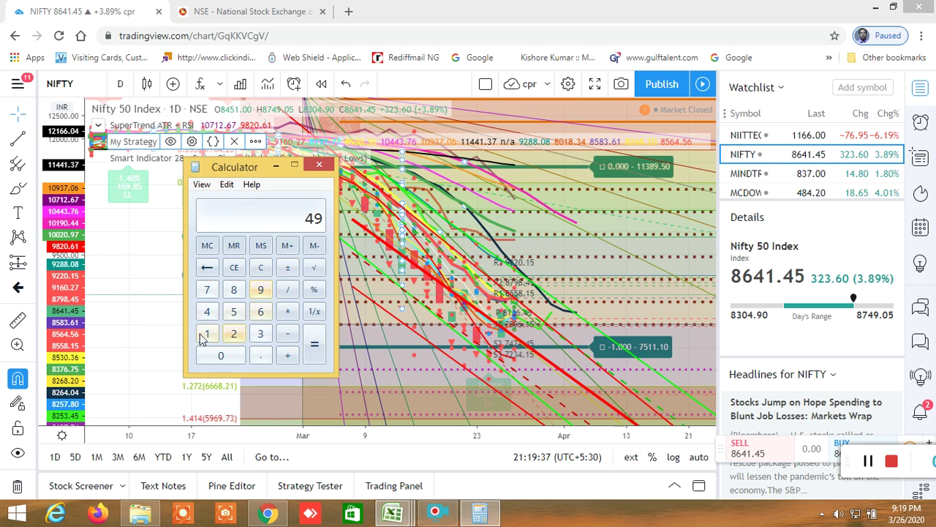
pyautogui.click(208, 334)
pyautogui.click(262, 291)
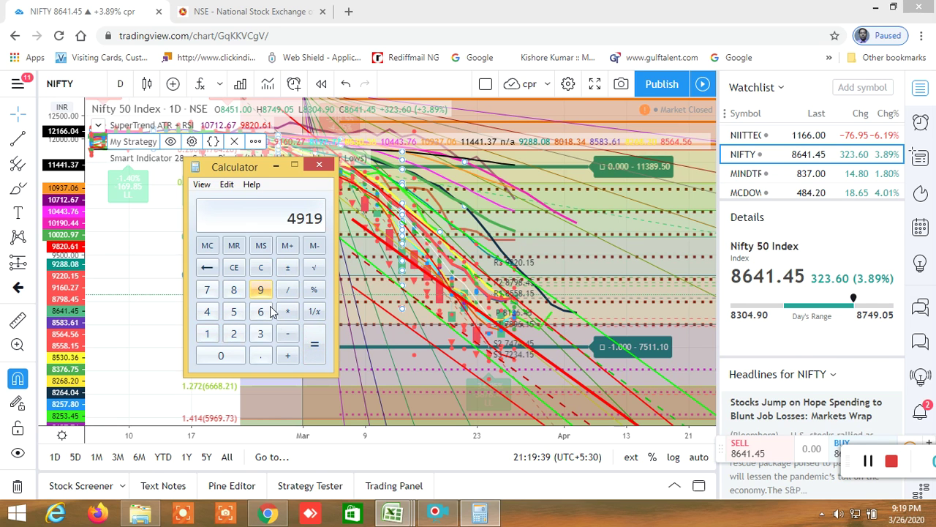
pyautogui.click(314, 268)
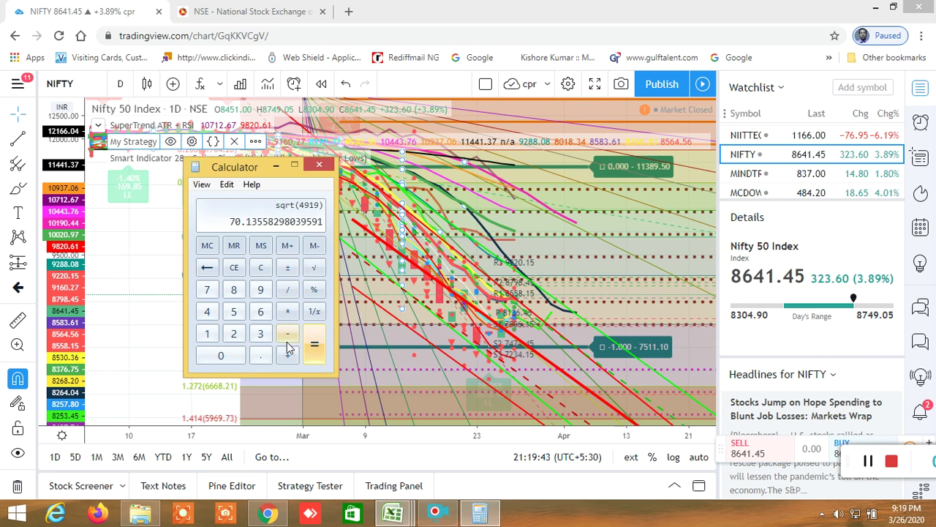
pyautogui.click(287, 312)
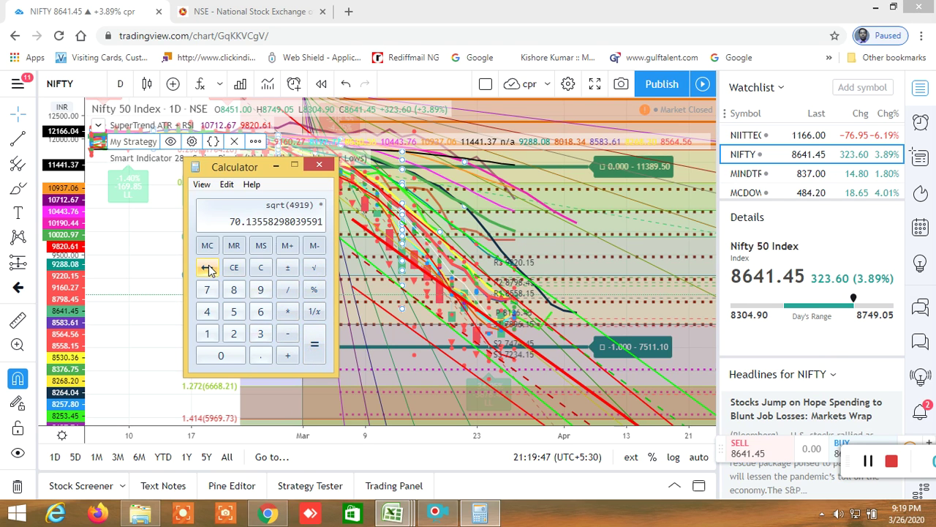
pyautogui.click(262, 268)
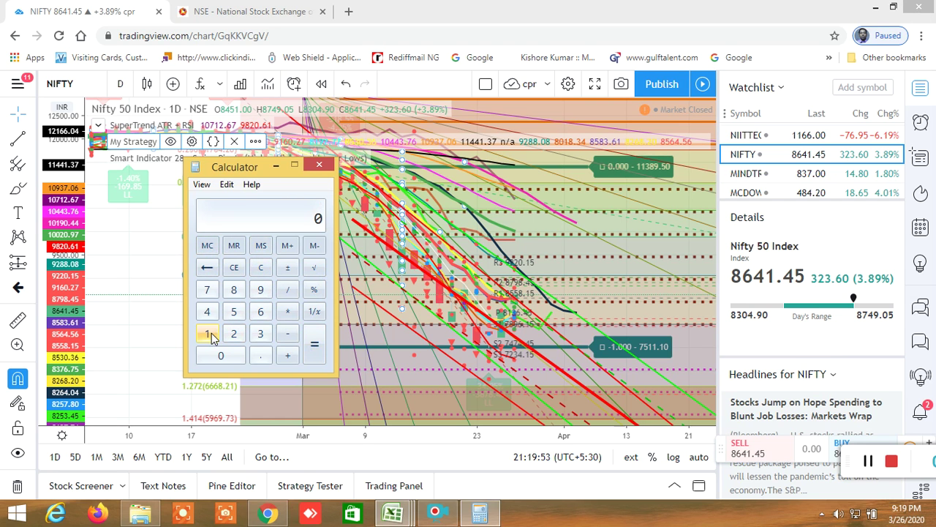
pyautogui.click(208, 290)
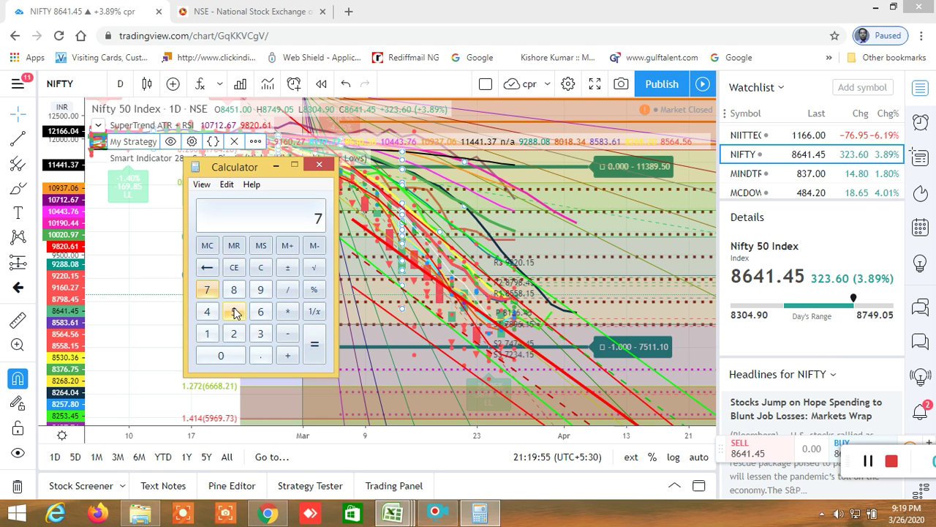
pyautogui.click(287, 313)
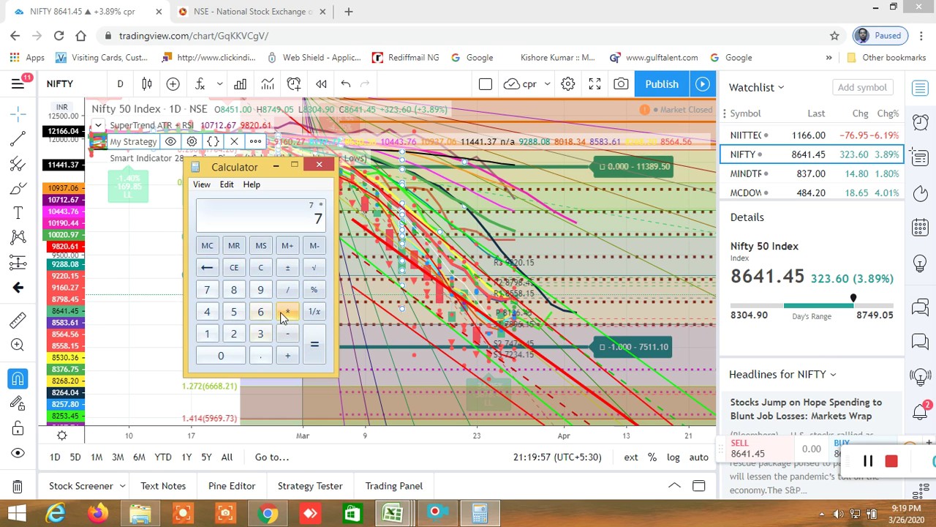
# Clear the Calculator and try multiplying 4919 by its own square root and adding 2
pyautogui.click(263, 270)
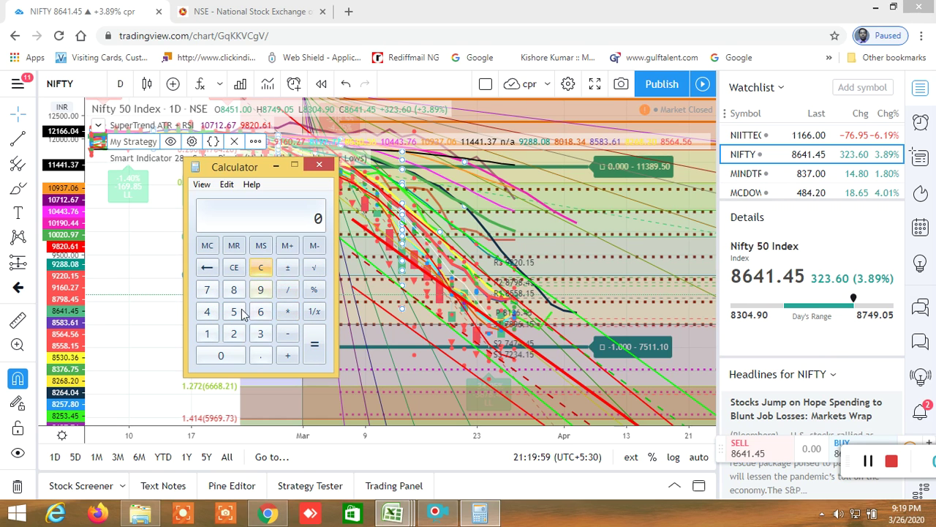
pyautogui.click(207, 312)
pyautogui.click(263, 290)
pyautogui.click(207, 334)
pyautogui.click(261, 291)
pyautogui.click(287, 311)
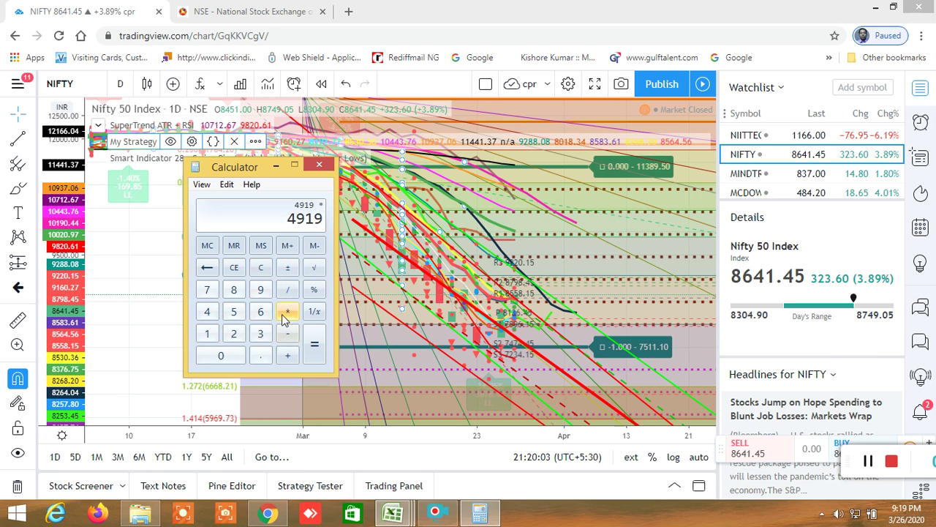
pyautogui.click(313, 268)
pyautogui.click(288, 355)
pyautogui.click(234, 334)
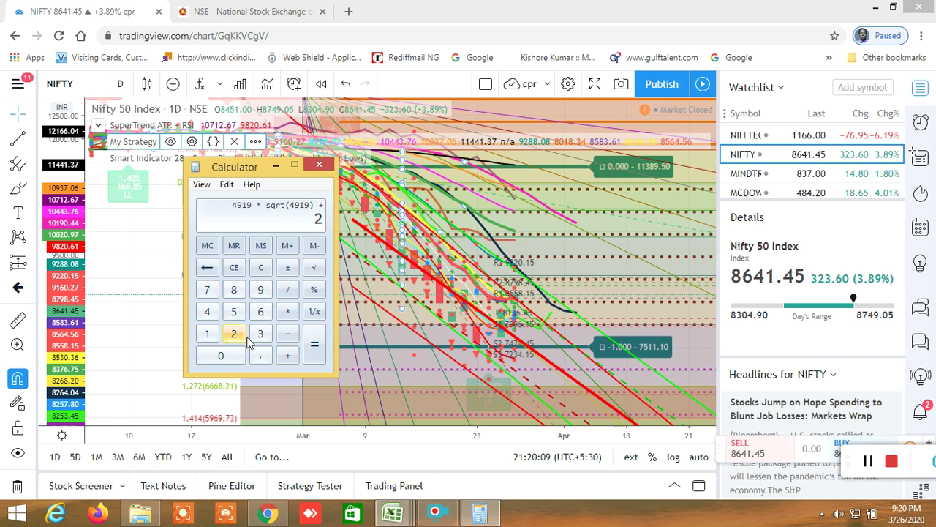
pyautogui.click(316, 354)
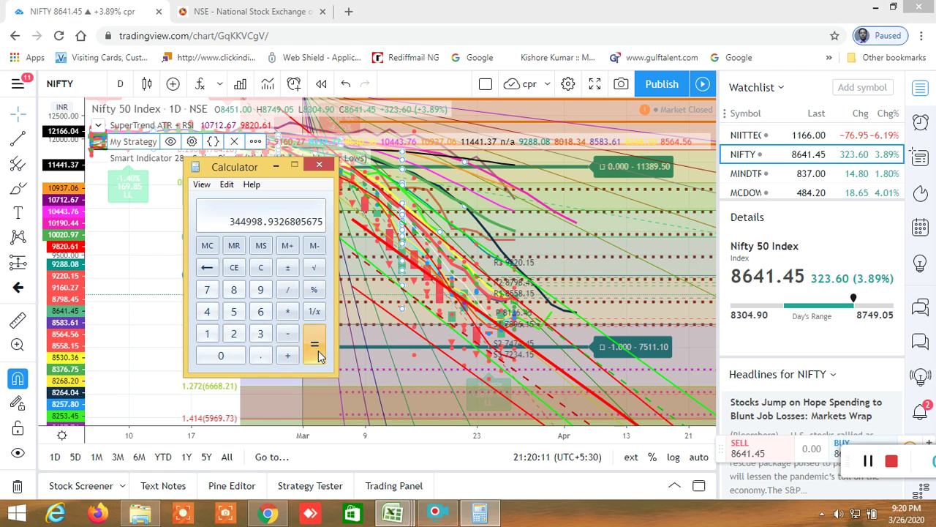
# Clear the Calculator and add 2 to 70.13, the rounded square root of the price range
pyautogui.click(263, 271)
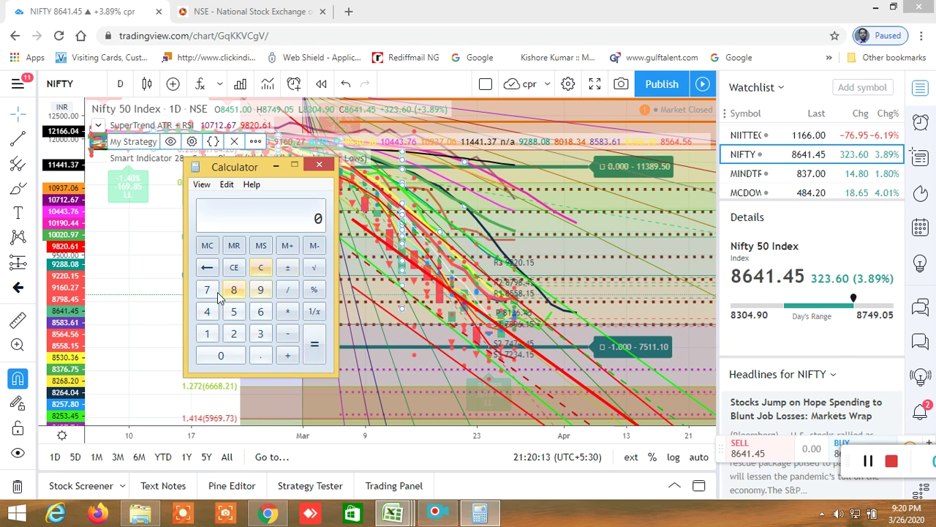
pyautogui.click(207, 289)
pyautogui.click(223, 356)
pyautogui.click(260, 356)
pyautogui.click(207, 333)
pyautogui.click(260, 334)
pyautogui.click(288, 355)
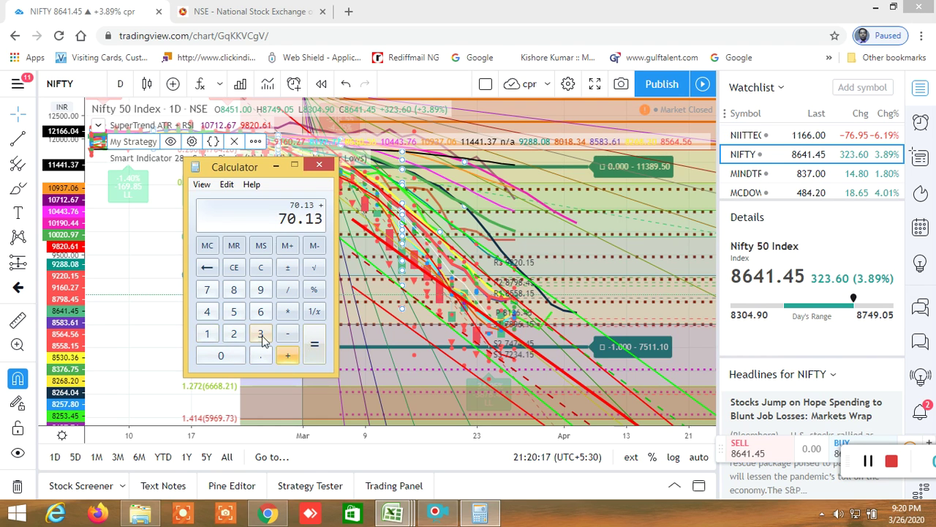
pyautogui.click(234, 334)
pyautogui.click(310, 353)
# Square the increased root by multiplying it by 72.13
pyautogui.click(287, 311)
pyautogui.click(207, 290)
pyautogui.click(232, 335)
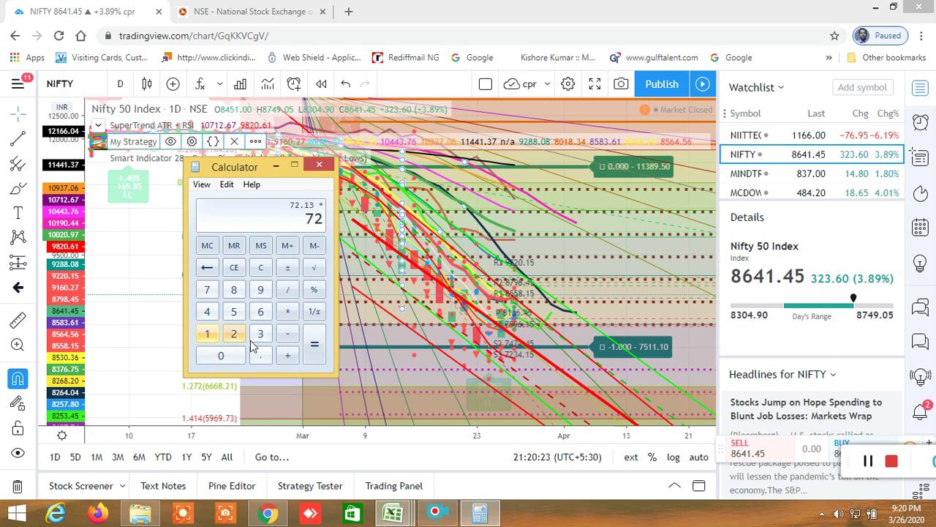
pyautogui.click(261, 356)
pyautogui.click(208, 335)
pyautogui.click(260, 336)
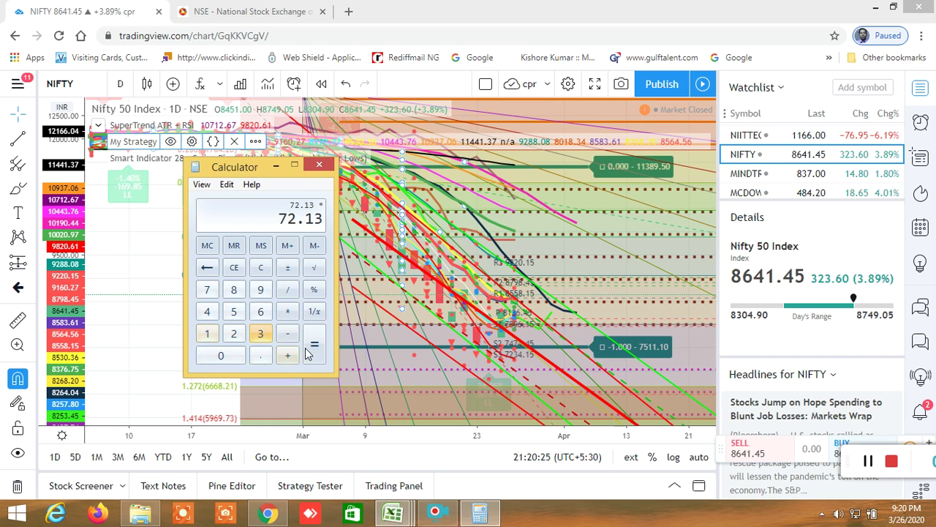
pyautogui.click(314, 355)
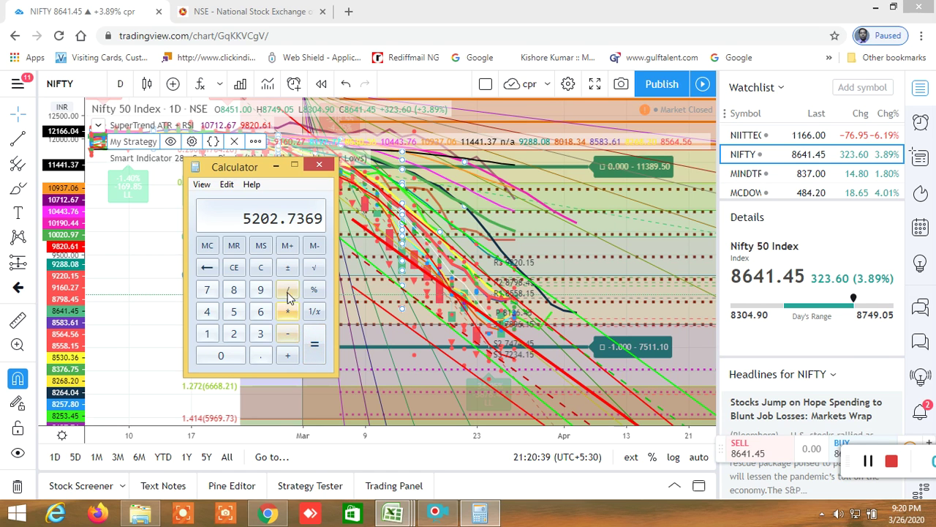
# Subtract the swing high 12430 from the square of 72.13
pyautogui.click(288, 334)
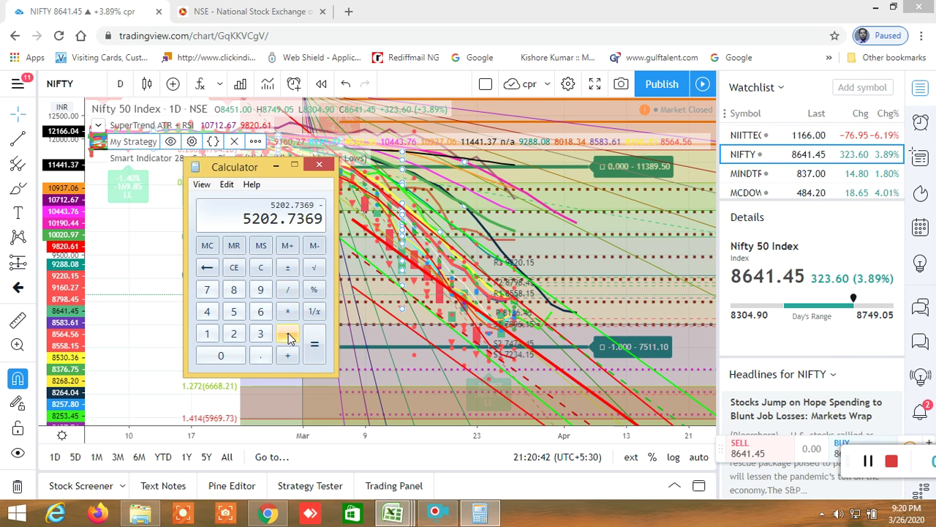
pyautogui.click(207, 333)
pyautogui.click(233, 333)
pyautogui.click(207, 311)
pyautogui.click(261, 334)
pyautogui.click(224, 357)
pyautogui.click(316, 357)
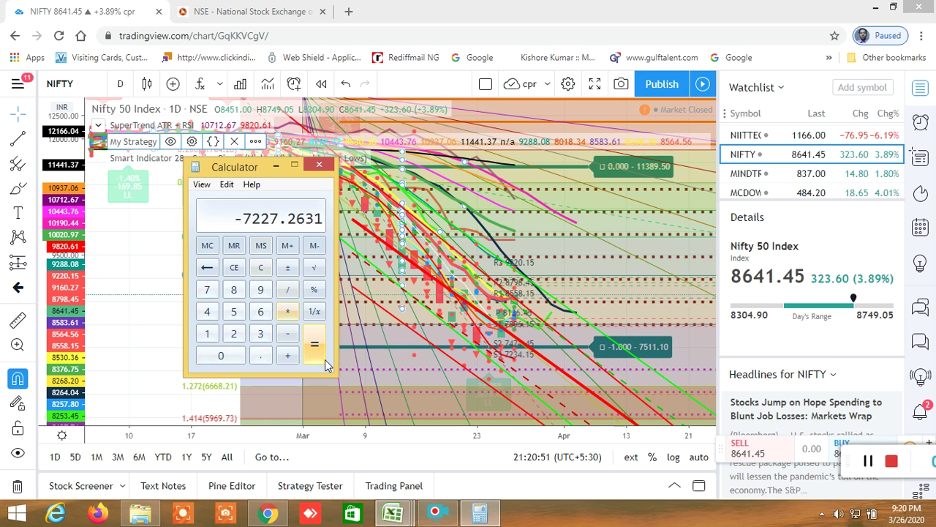
# Clear the Calculator and multiply 74 by 74 to square the next root value
pyautogui.click(261, 267)
pyautogui.click(207, 290)
pyautogui.click(207, 312)
pyautogui.click(288, 311)
pyautogui.click(207, 289)
pyautogui.click(207, 312)
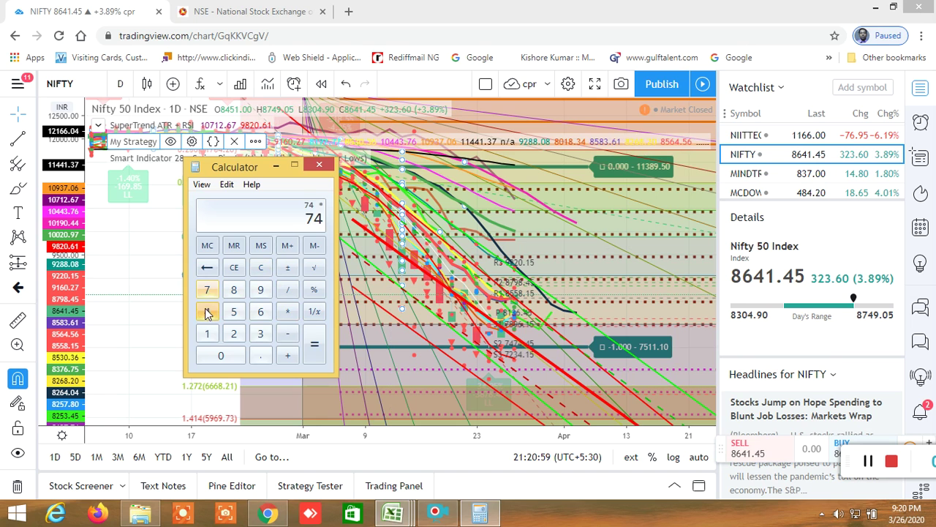
pyautogui.click(314, 344)
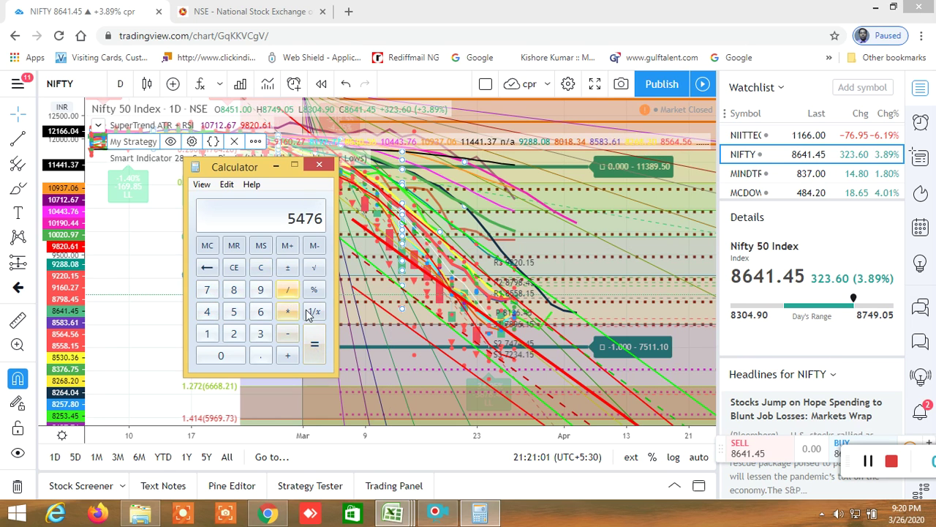
# Subtract the swing high 12430 from the square of 74, and clear the Calculator
pyautogui.click(287, 334)
pyautogui.click(217, 334)
pyautogui.click(233, 333)
pyautogui.click(207, 311)
pyautogui.click(260, 333)
pyautogui.click(233, 355)
pyautogui.click(315, 354)
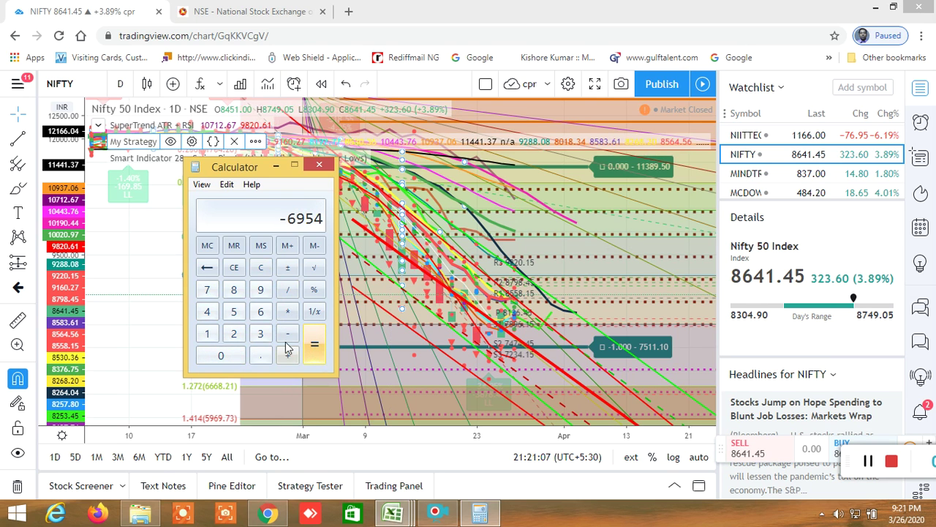
pyautogui.click(260, 267)
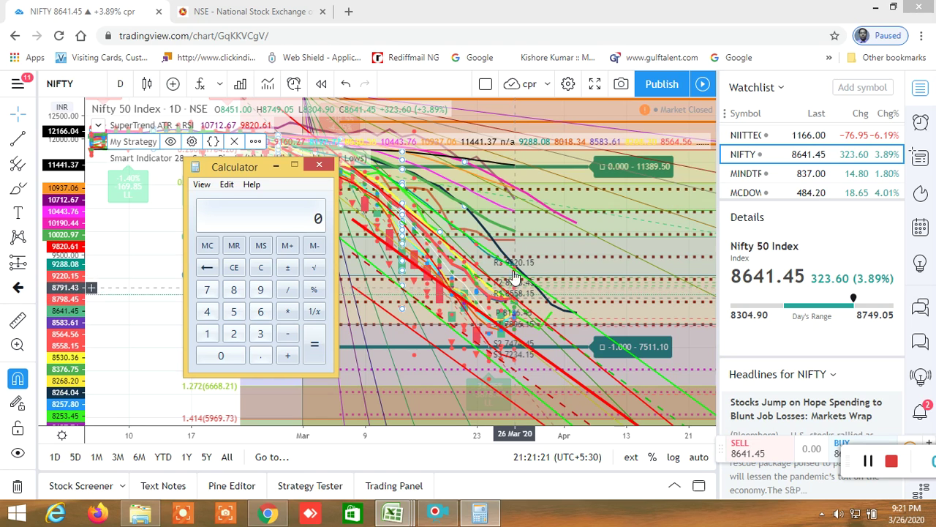
# Put the Calculator away and examine the late-March NIFTY candles against the pivot and retracement levels
pyautogui.click(277, 168)
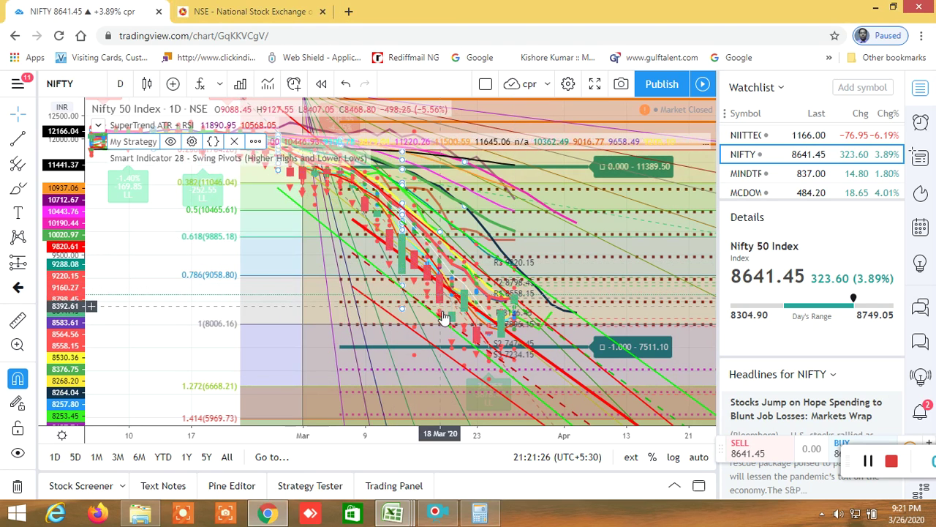
pyautogui.scroll(3, 450, 328)
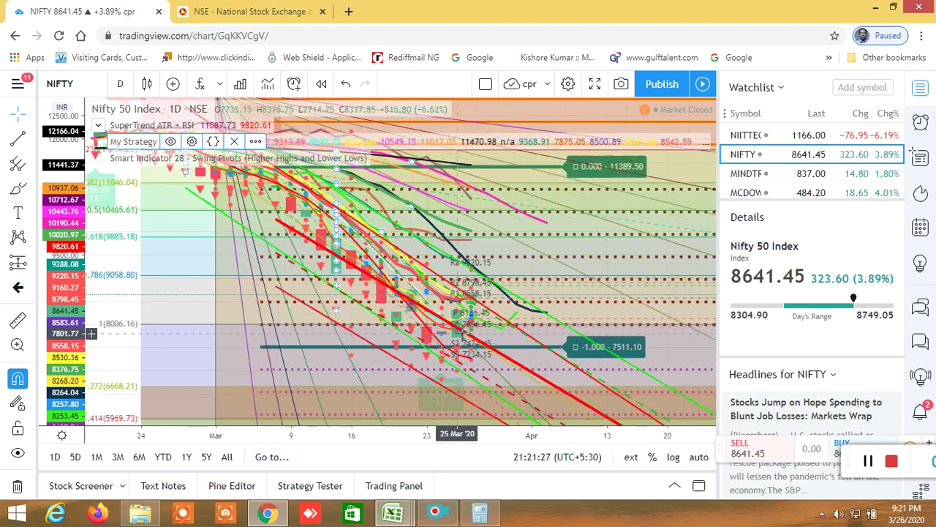
pyautogui.scroll(1, 461, 333)
pyautogui.rightClick(463, 331)
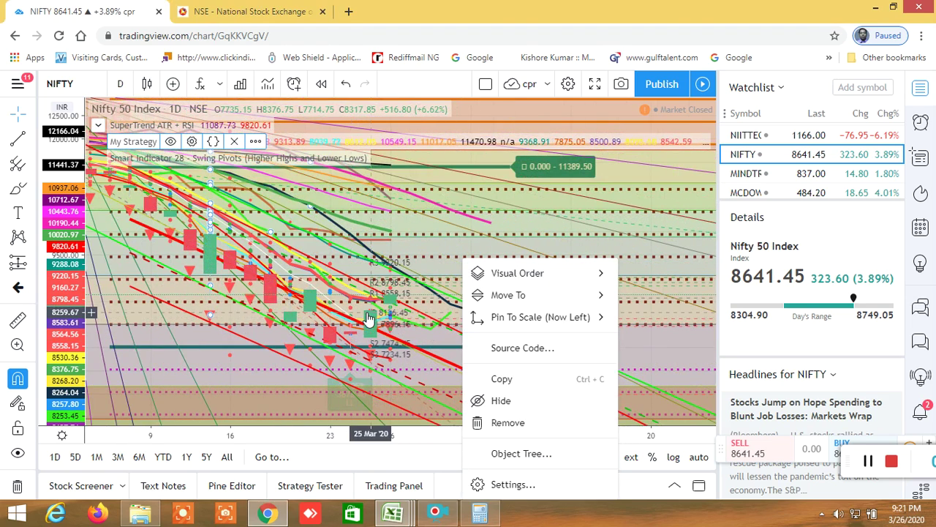
pyautogui.click(372, 315)
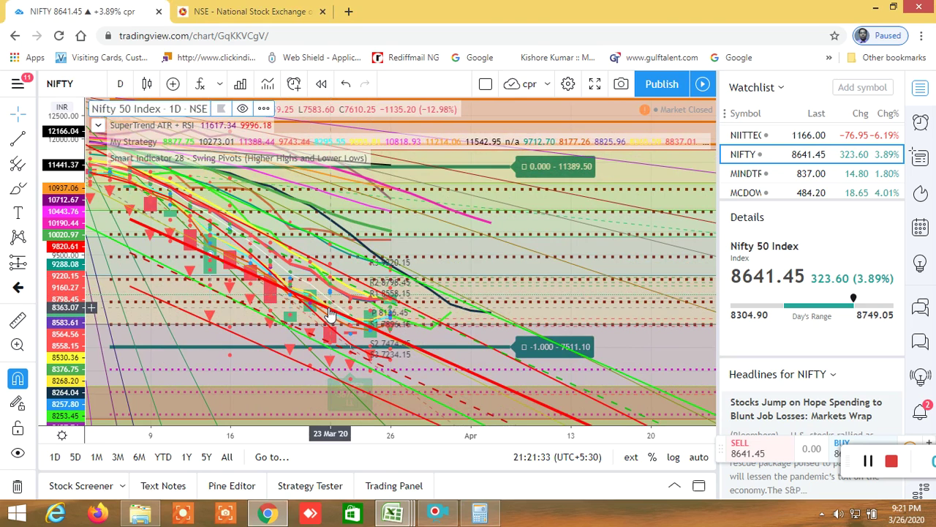
pyautogui.moveTo(380, 316); pyautogui.dragTo(527, 313)
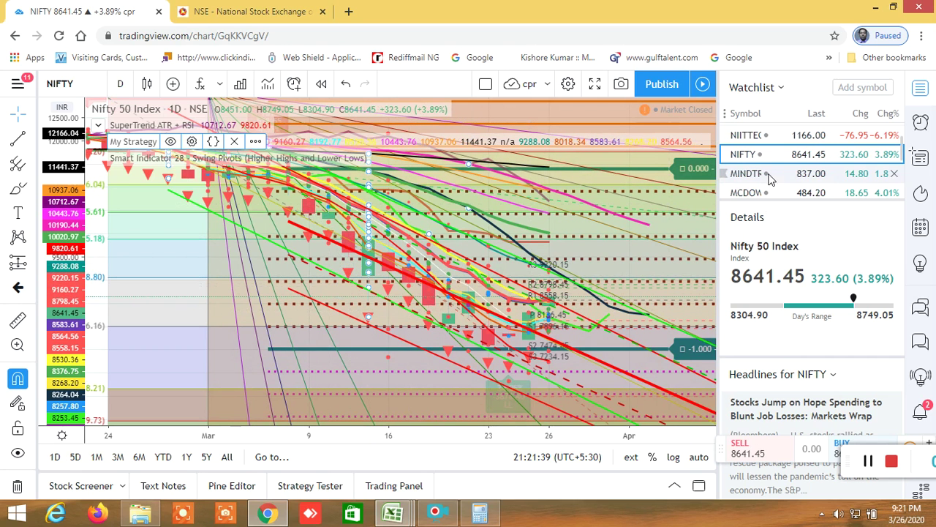
pyautogui.click(479, 511)
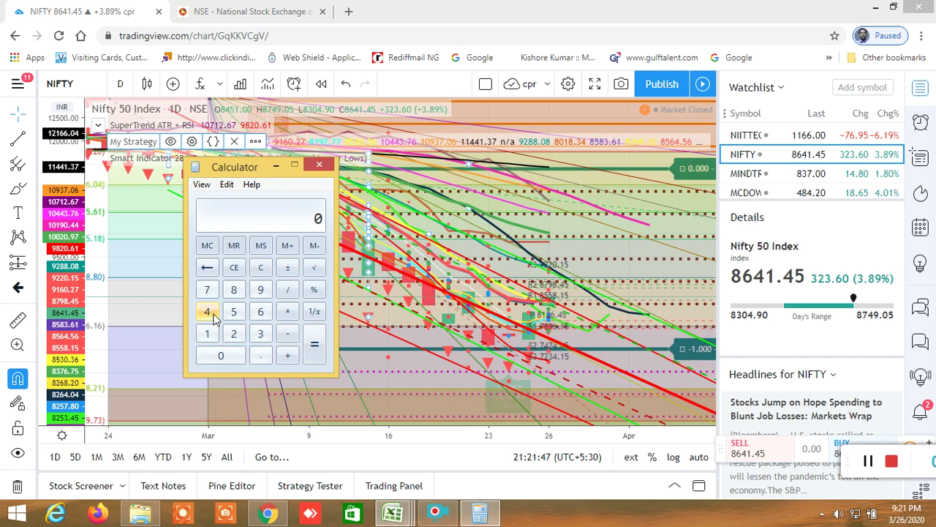
pyautogui.click(276, 166)
# Find BANKNIFTY in the watchlist and load its chart
pyautogui.scroll(10, 775, 176)
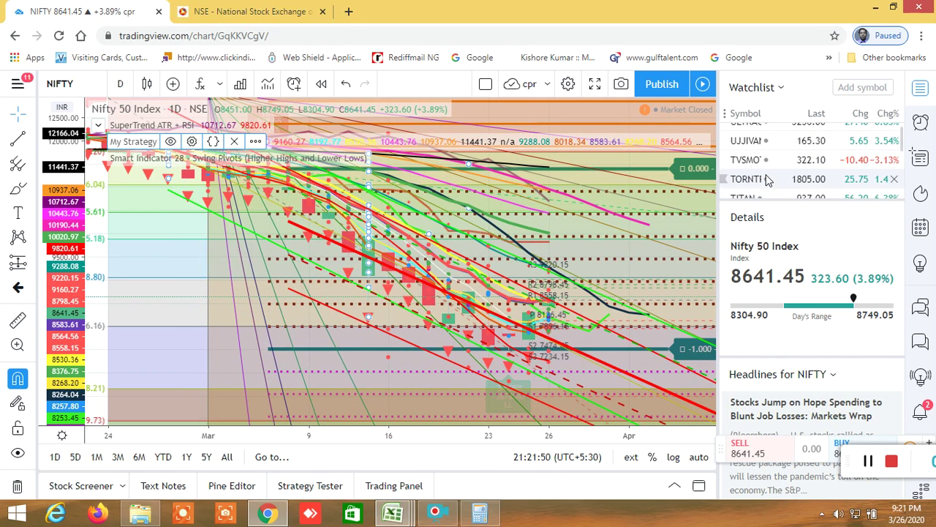
pyautogui.scroll(4, 768, 180)
pyautogui.scroll(-12, 768, 180)
pyautogui.scroll(-5, 767, 181)
pyautogui.scroll(-4, 767, 183)
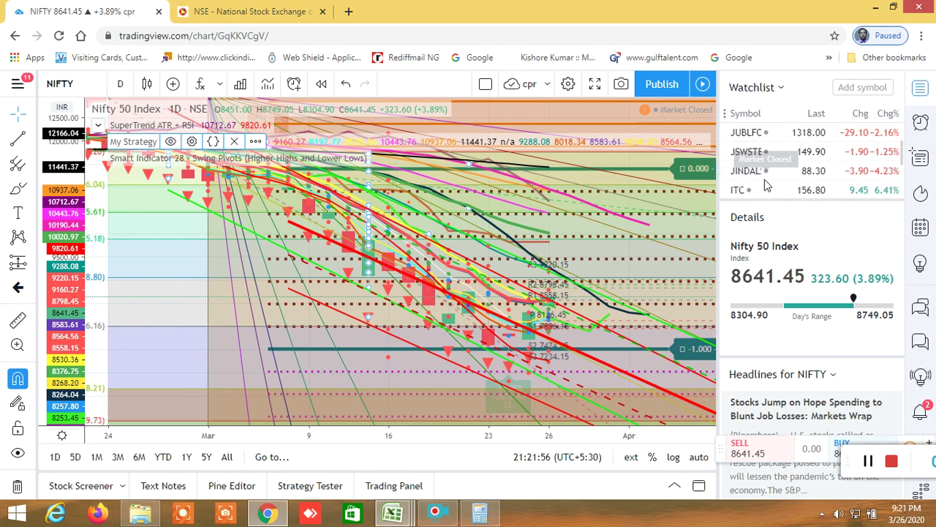
pyautogui.scroll(-3, 767, 185)
pyautogui.scroll(-3, 766, 185)
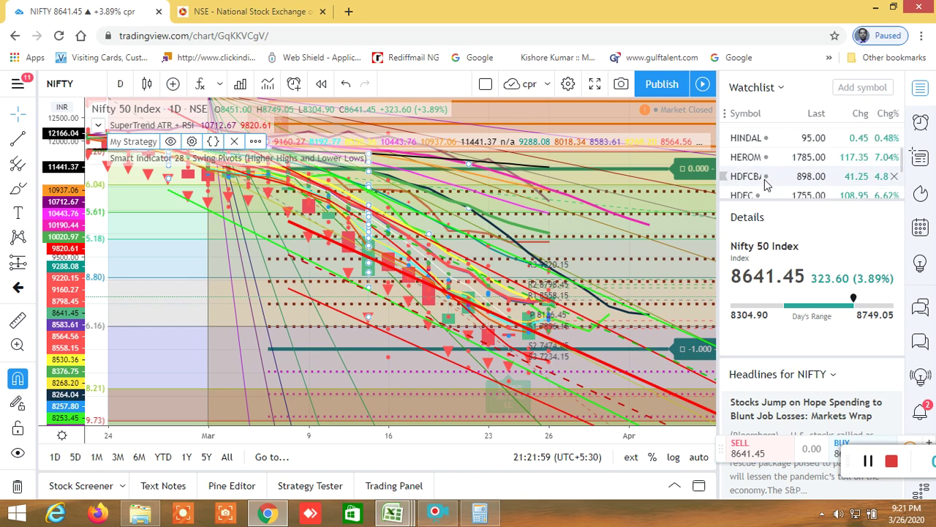
pyautogui.scroll(-3, 766, 185)
pyautogui.rightClick(765, 183)
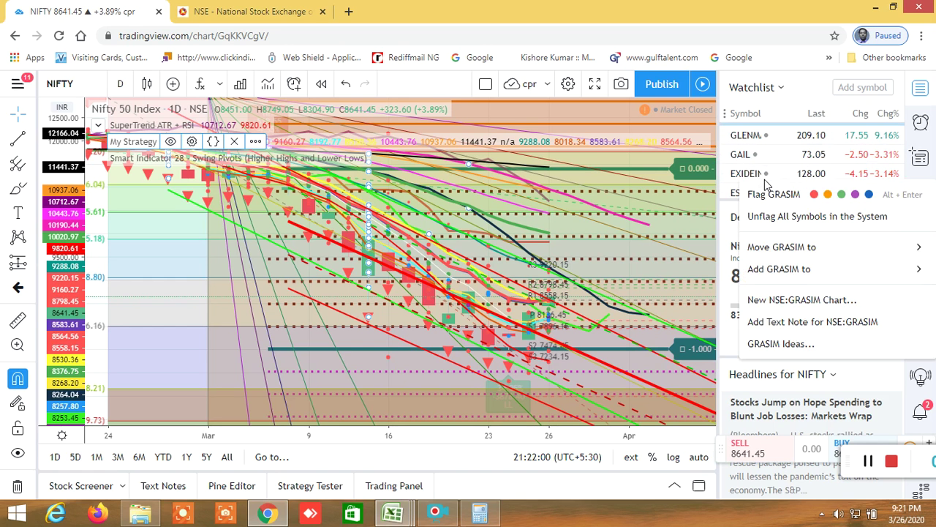
pyautogui.click(667, 192)
pyautogui.scroll(-2, 756, 178)
pyautogui.scroll(-2, 756, 177)
pyautogui.scroll(5, 756, 178)
pyautogui.scroll(10, 756, 177)
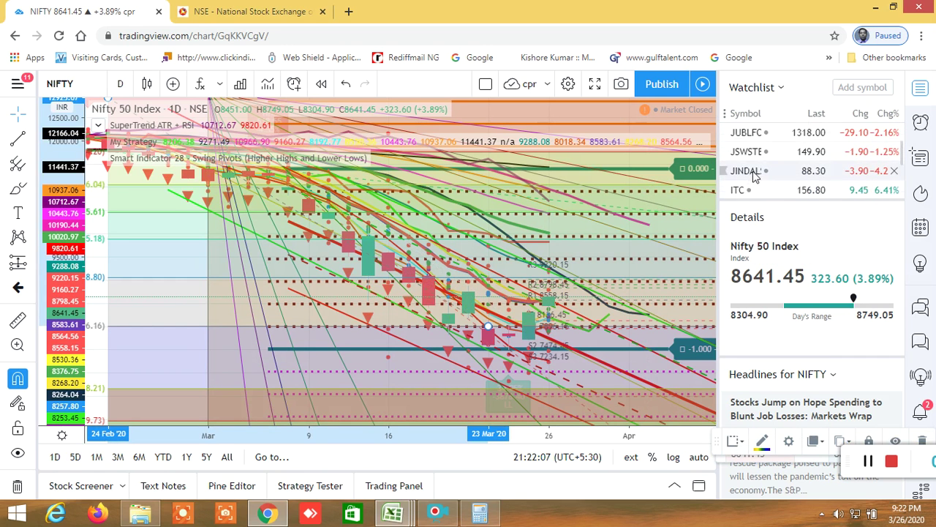
pyautogui.scroll(3, 755, 176)
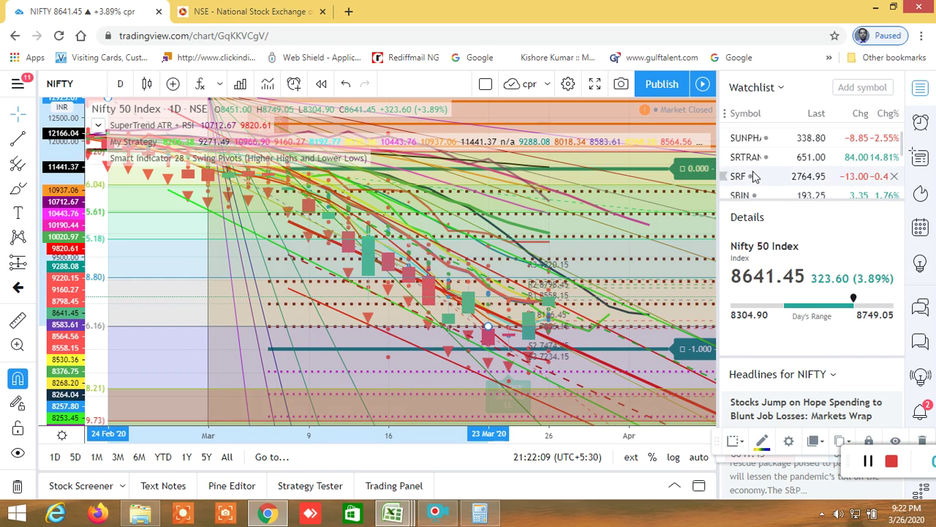
pyautogui.scroll(-3, 756, 175)
pyautogui.scroll(-10, 756, 177)
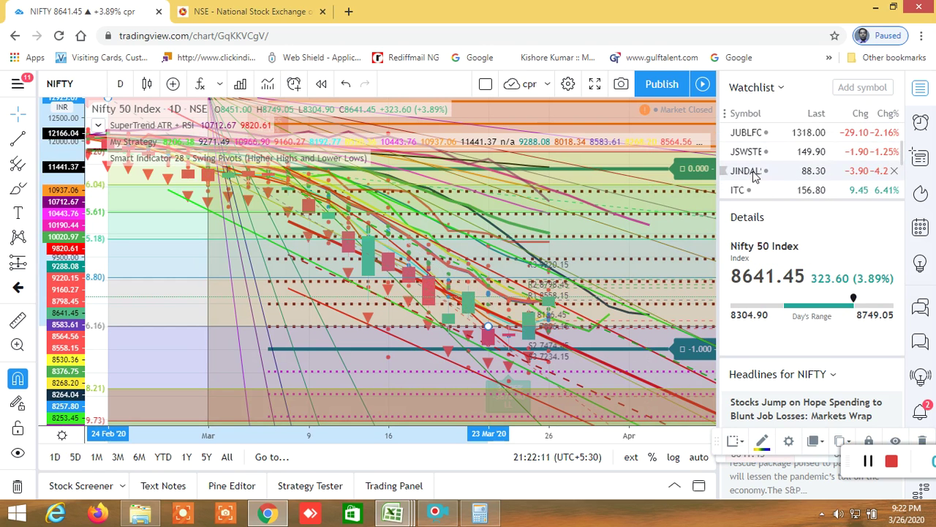
pyautogui.scroll(-5, 756, 178)
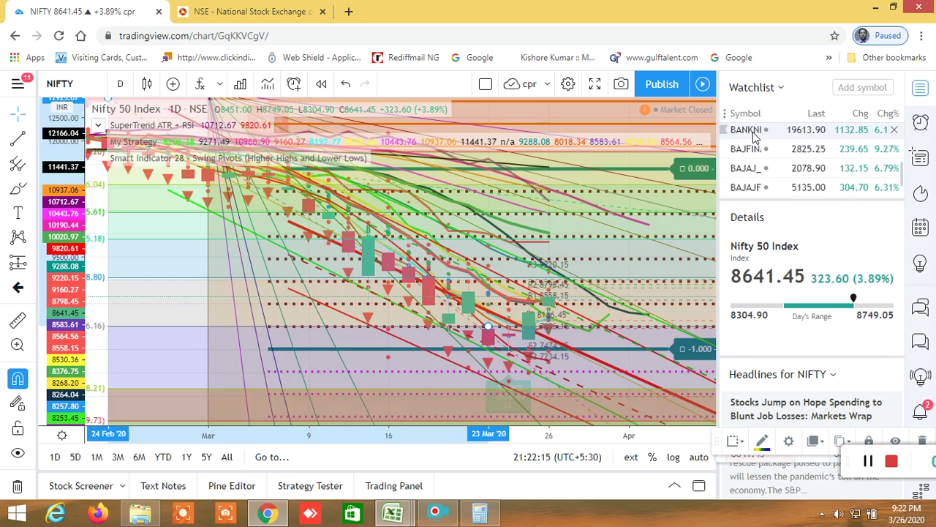
pyautogui.click(755, 136)
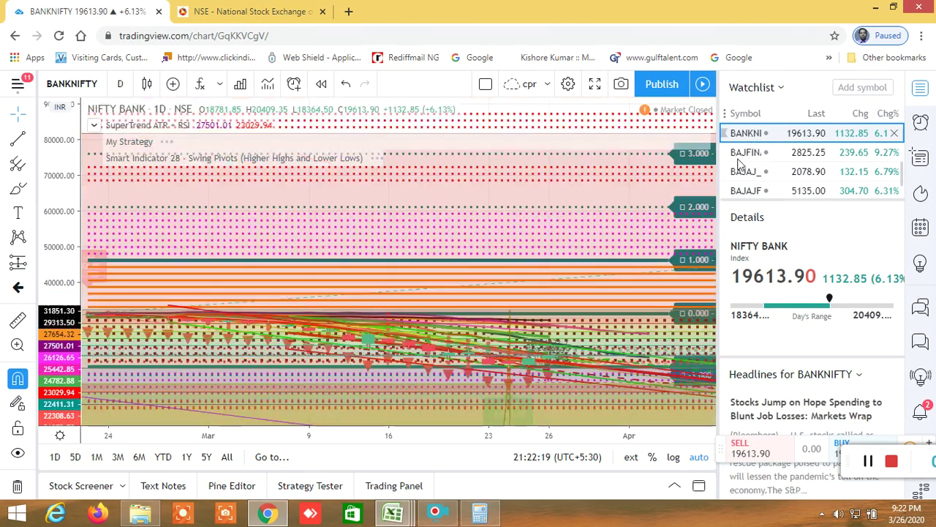
# Rescale the NIFTY BANK chart so the March candles and pivot levels are readable, and bring up the Calculator
pyautogui.moveTo(73, 307); pyautogui.dragTo(83, 153)
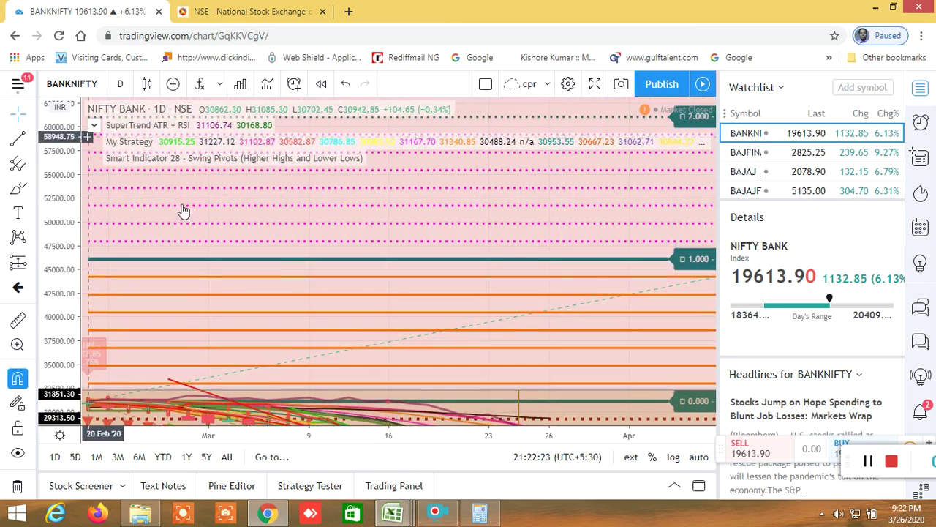
pyautogui.moveTo(324, 205); pyautogui.dragTo(69, 241)
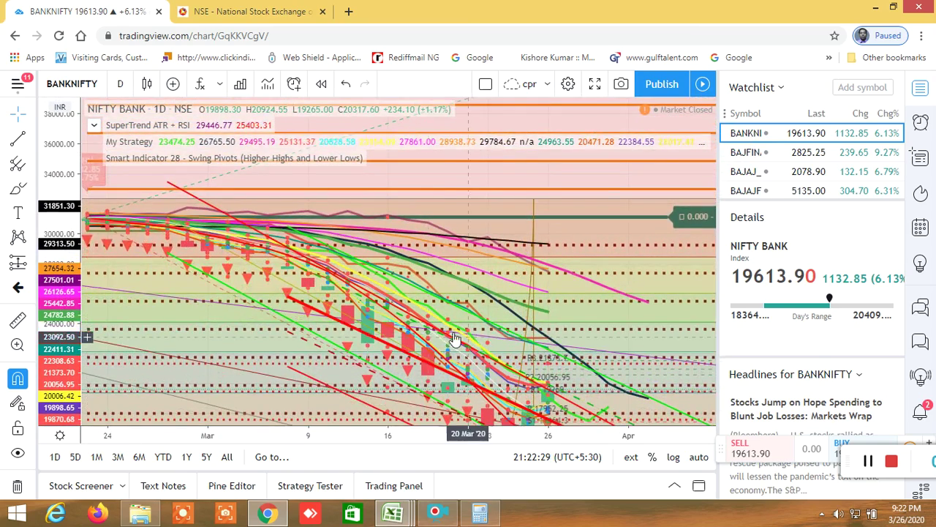
pyautogui.scroll(5, 454, 338)
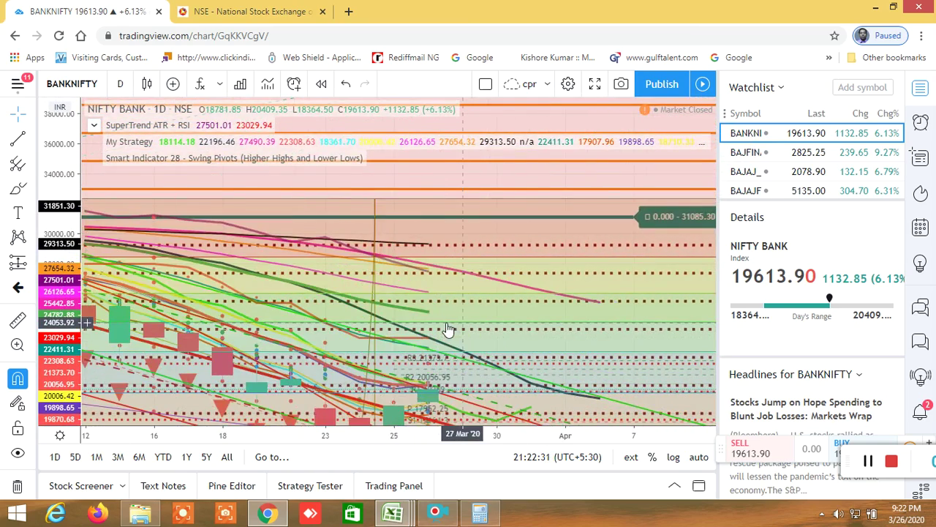
pyautogui.moveTo(366, 168); pyautogui.dragTo(457, 106)
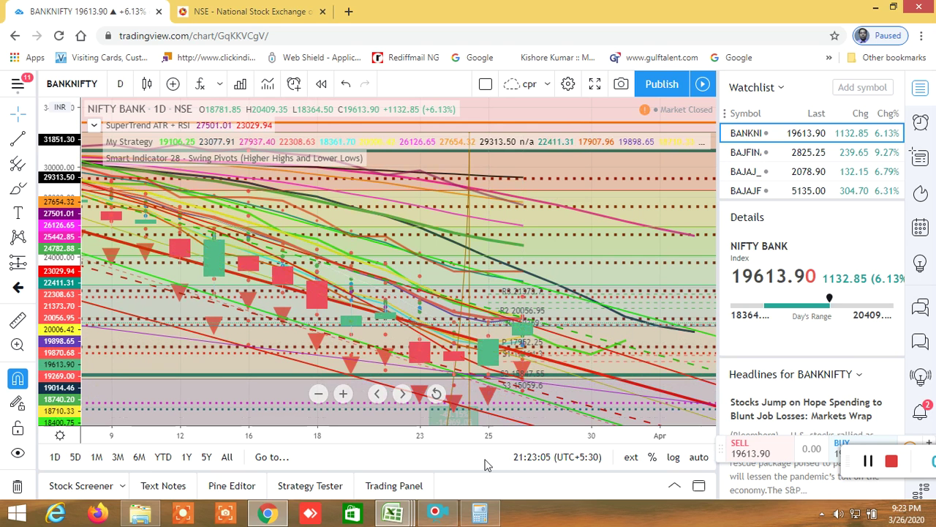
pyautogui.click(479, 515)
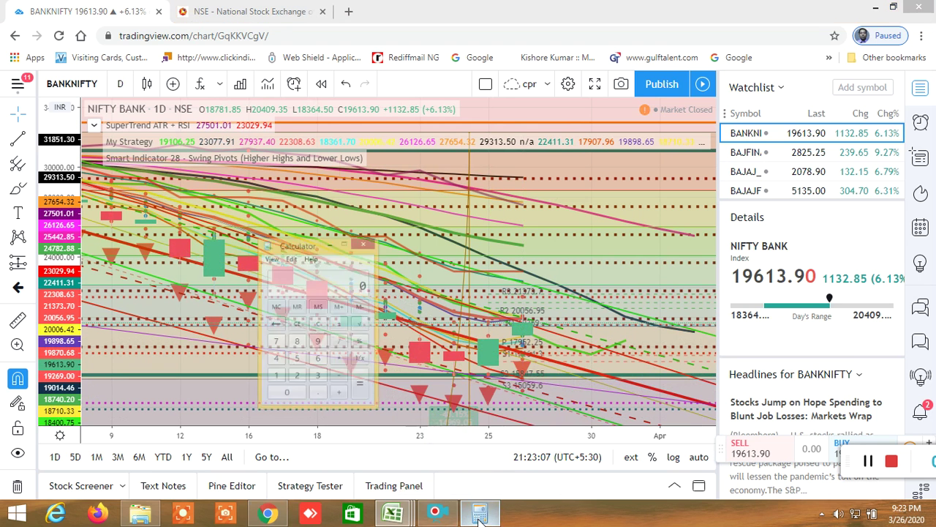
pyautogui.click(208, 313)
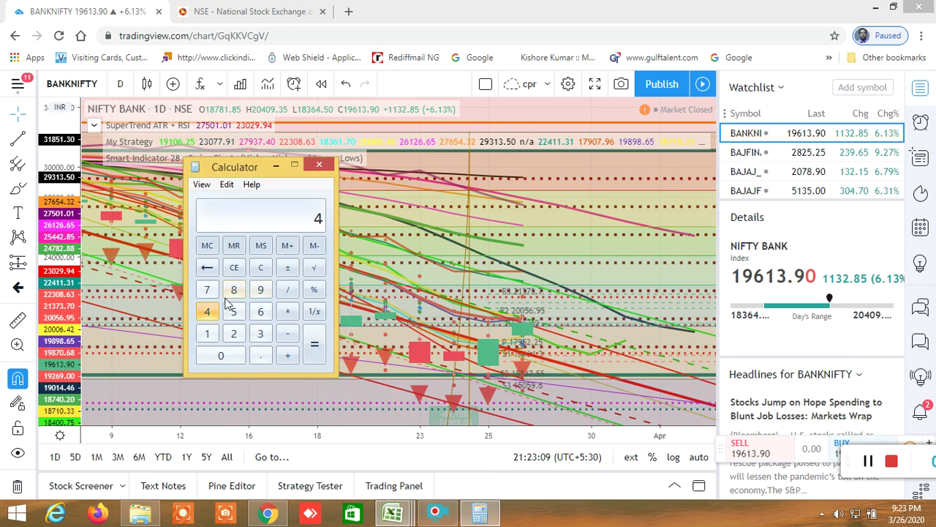
pyautogui.click(262, 291)
pyautogui.click(207, 334)
pyautogui.click(263, 292)
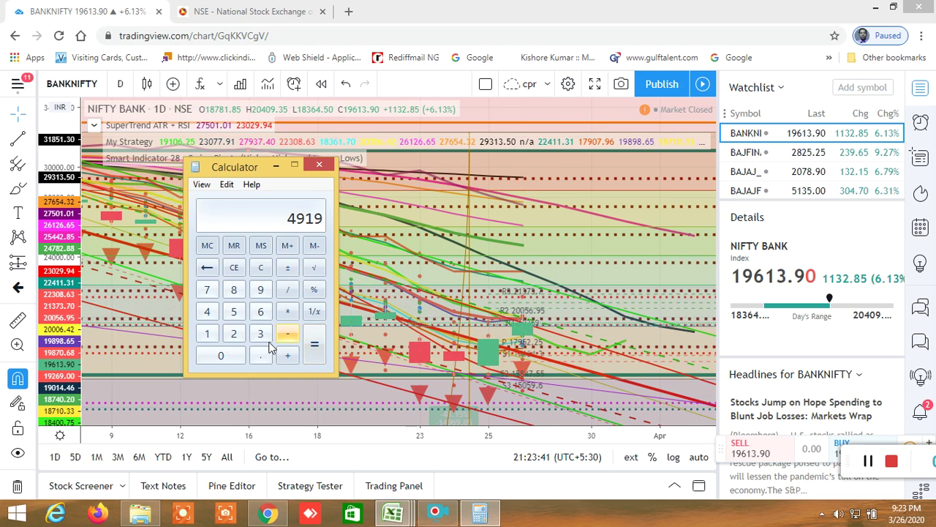
pyautogui.click(208, 334)
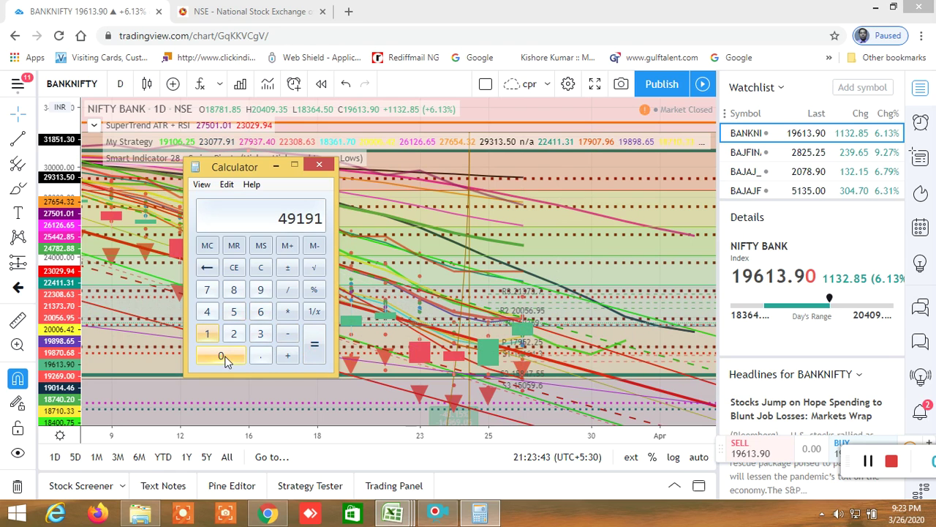
pyautogui.click(261, 268)
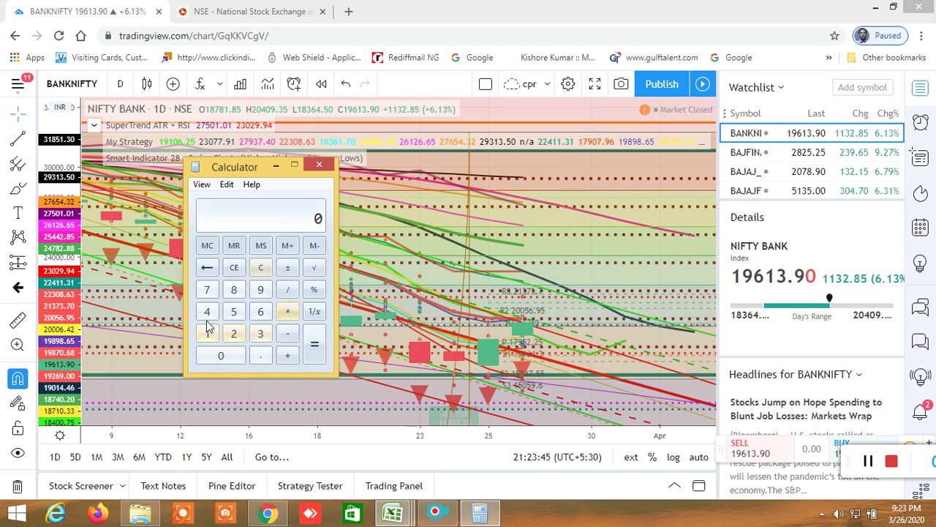
pyautogui.click(207, 311)
pyautogui.click(221, 355)
pyautogui.click(234, 312)
pyautogui.click(234, 313)
pyautogui.click(261, 268)
# Subtract 4919 from 10550 in the Calculator
pyautogui.click(212, 335)
pyautogui.click(221, 356)
pyautogui.click(234, 313)
pyautogui.click(234, 313)
pyautogui.click(227, 354)
pyautogui.click(288, 333)
pyautogui.click(209, 313)
pyautogui.click(261, 289)
pyautogui.click(207, 333)
pyautogui.click(260, 290)
pyautogui.click(311, 352)
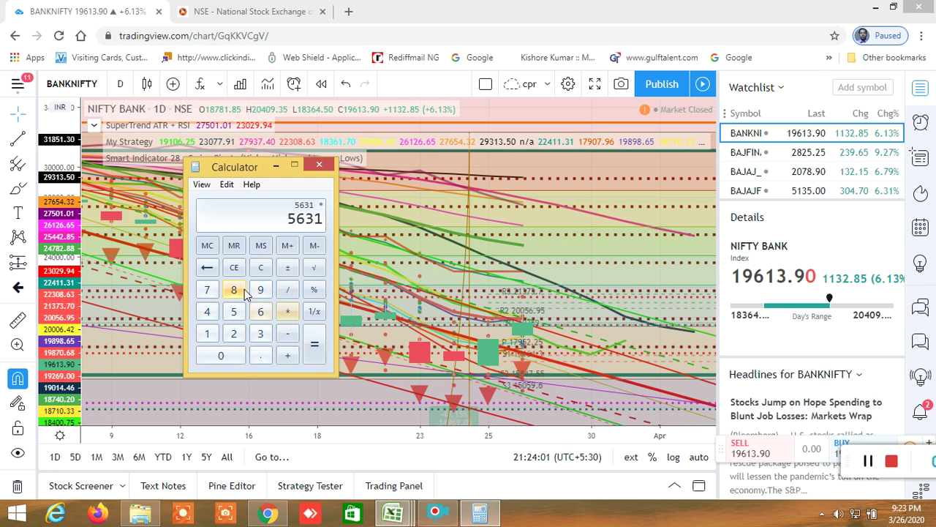
# Try to subtract 4919 from 9700, and clear the Calculator
pyautogui.click(259, 290)
pyautogui.click(207, 290)
pyautogui.click(221, 355)
pyautogui.click(224, 355)
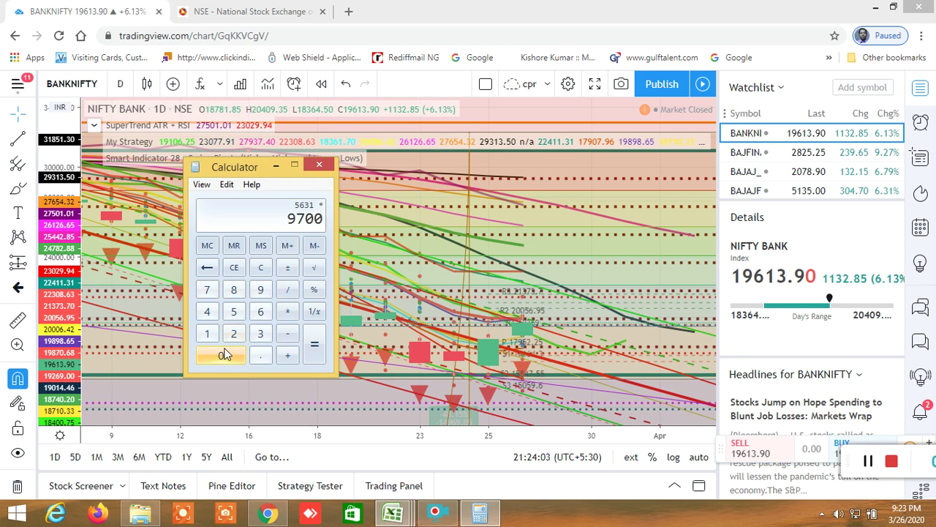
pyautogui.click(287, 334)
pyautogui.click(207, 312)
pyautogui.click(261, 291)
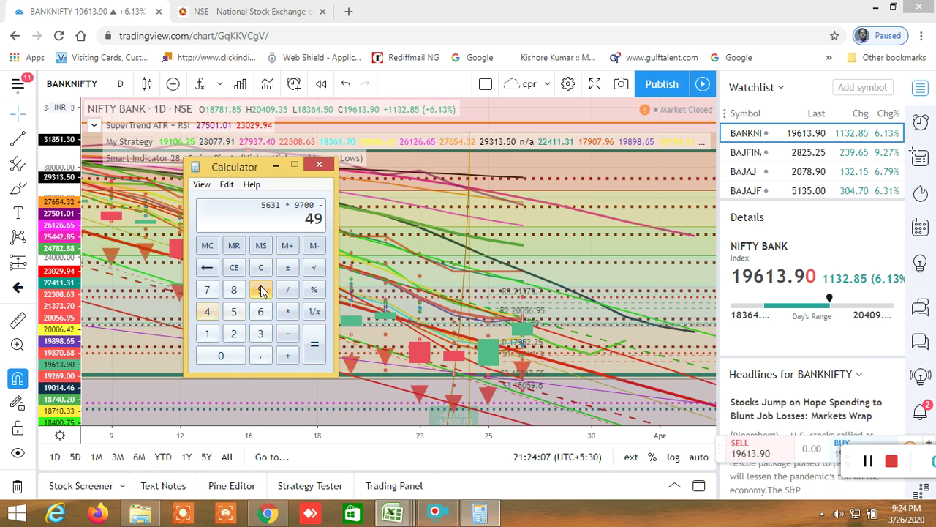
pyautogui.click(207, 334)
pyautogui.click(261, 291)
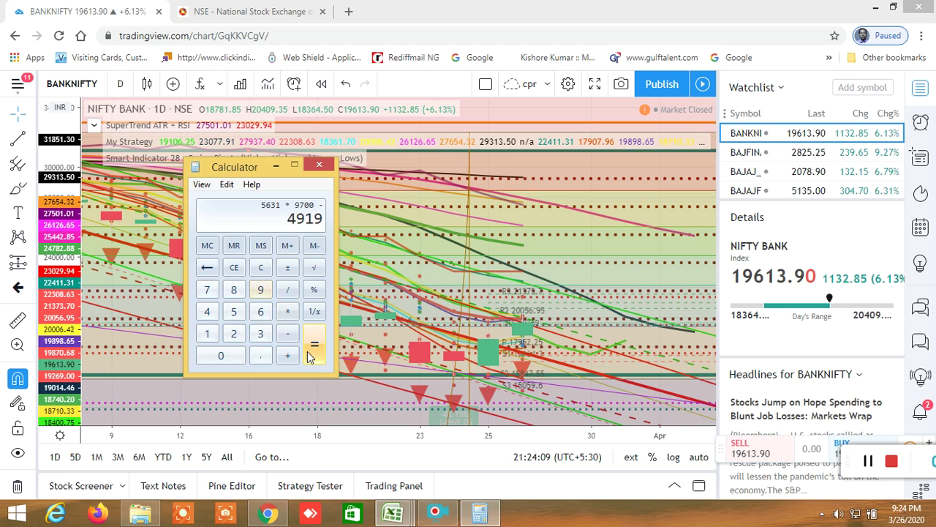
pyautogui.click(318, 358)
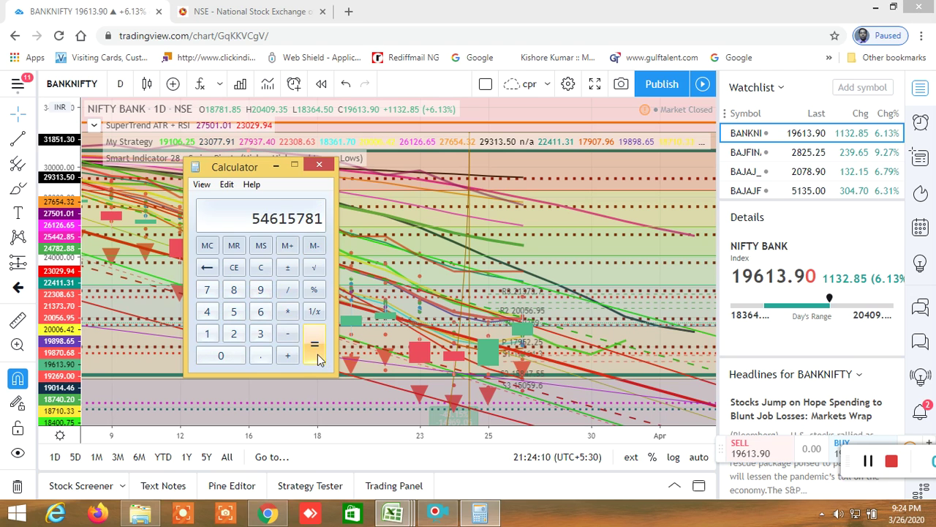
pyautogui.click(261, 268)
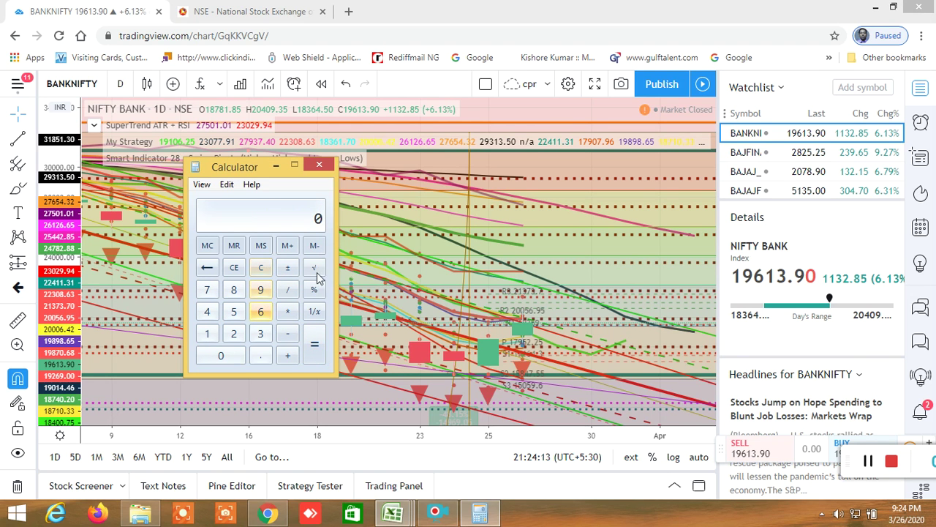
# Subtract 4919 from 9200 and return to the NIFTY BANK chart
pyautogui.click(260, 290)
pyautogui.click(234, 334)
pyautogui.click(232, 357)
pyautogui.click(235, 362)
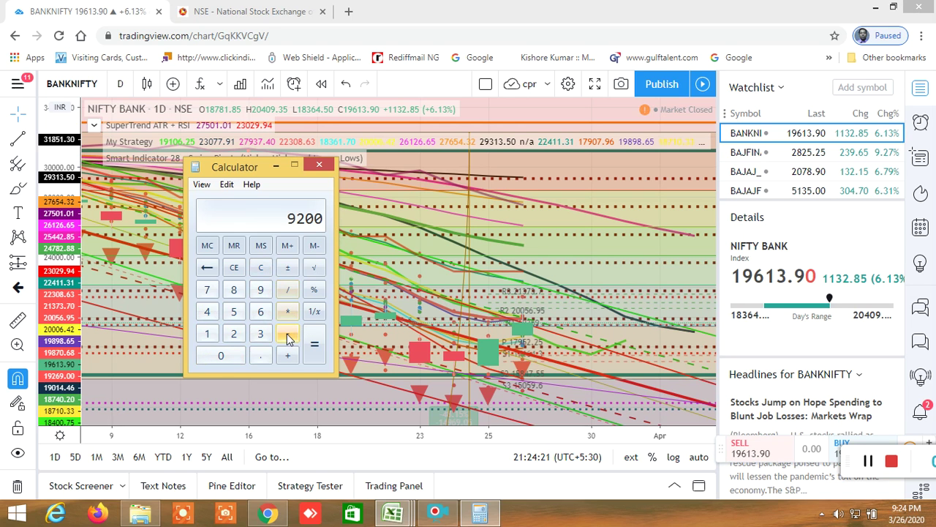
pyautogui.click(288, 335)
pyautogui.click(207, 312)
pyautogui.click(260, 289)
pyautogui.click(208, 335)
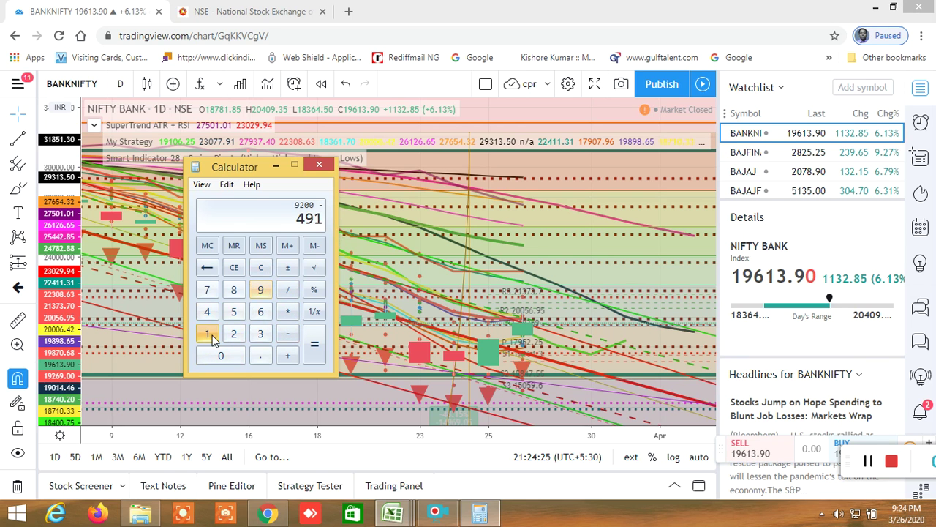
pyautogui.click(260, 290)
pyautogui.click(313, 350)
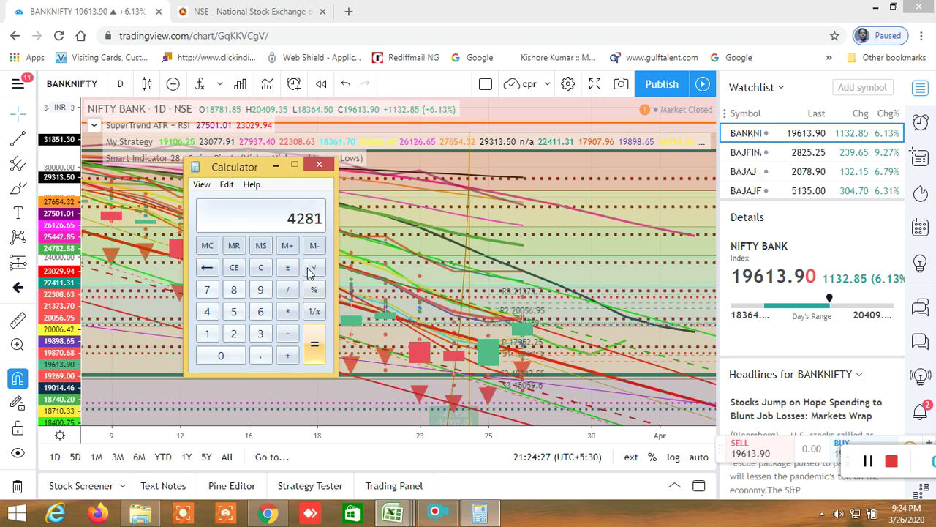
pyautogui.click(278, 168)
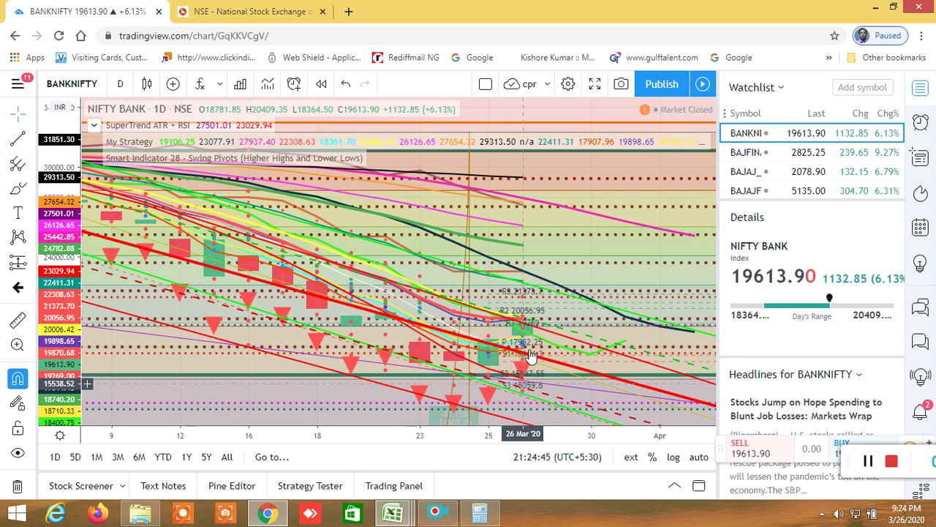
pyautogui.scroll(-5, 398, 322)
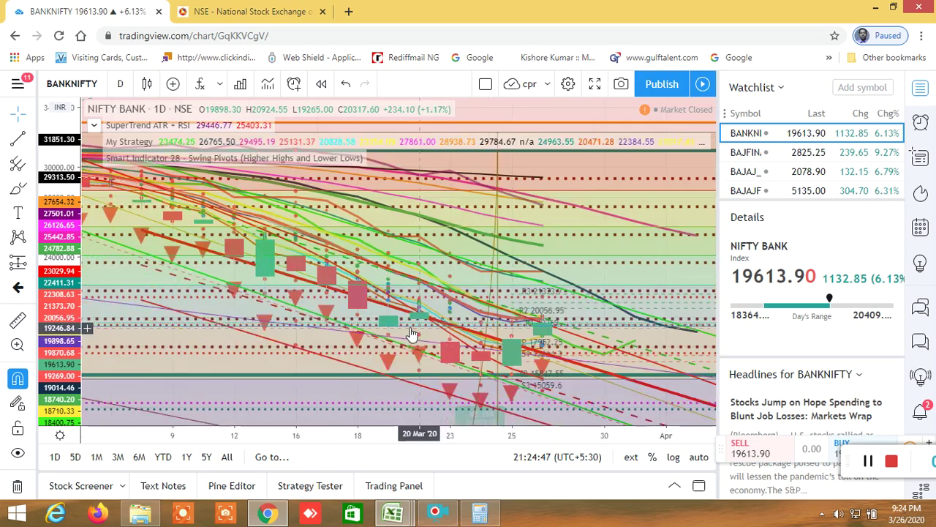
# Examine the Fibonacci retracement levels from the January 2020 high against the earlier price history on the NIFTY BANK daily chart
pyautogui.scroll(-8, 391, 316)
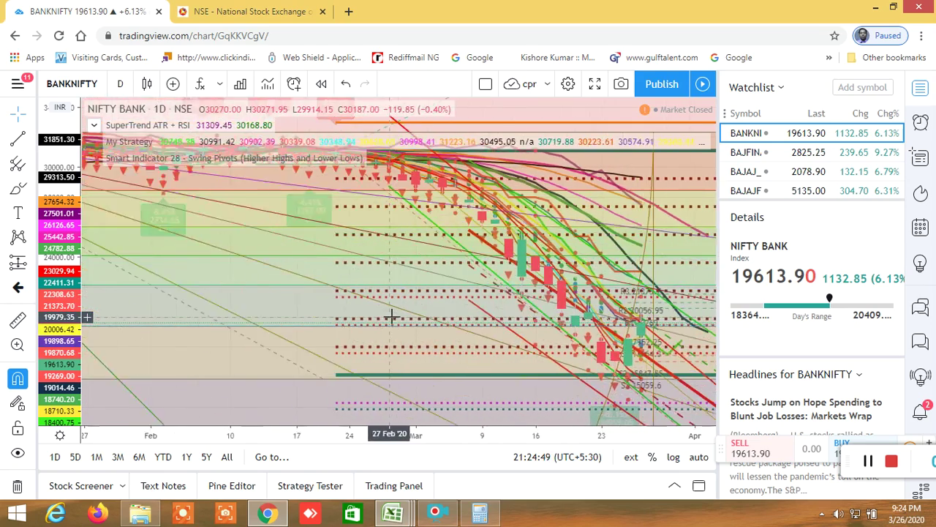
pyautogui.scroll(3, 392, 316)
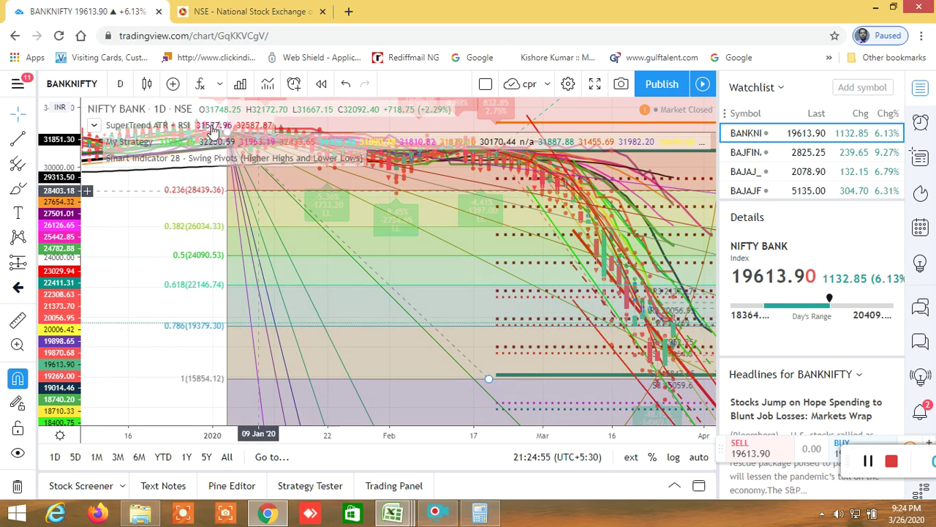
pyautogui.moveTo(135, 124)
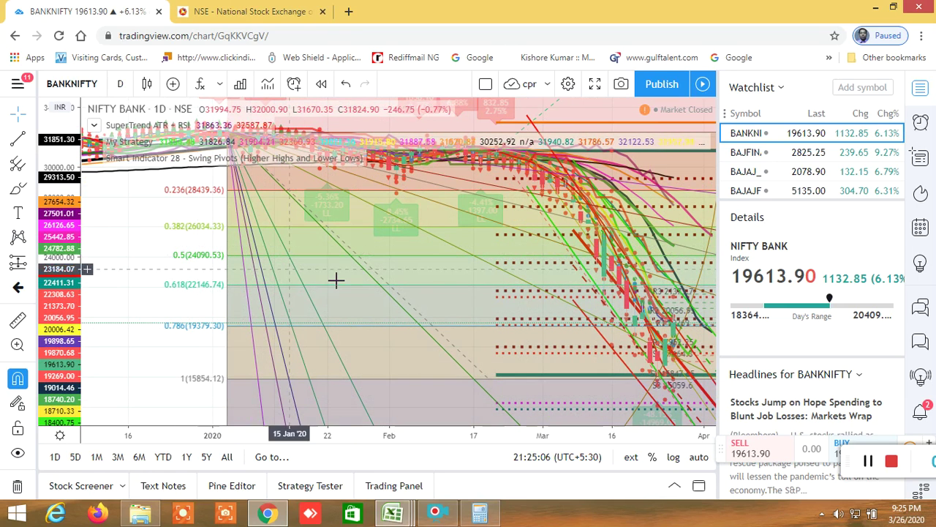
pyautogui.scroll(-1, 336, 281)
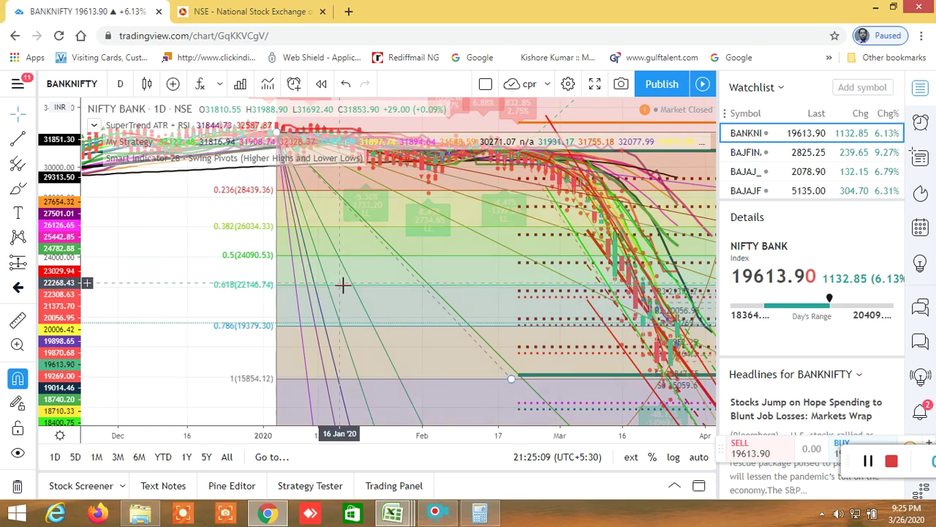
pyautogui.scroll(-6, 341, 284)
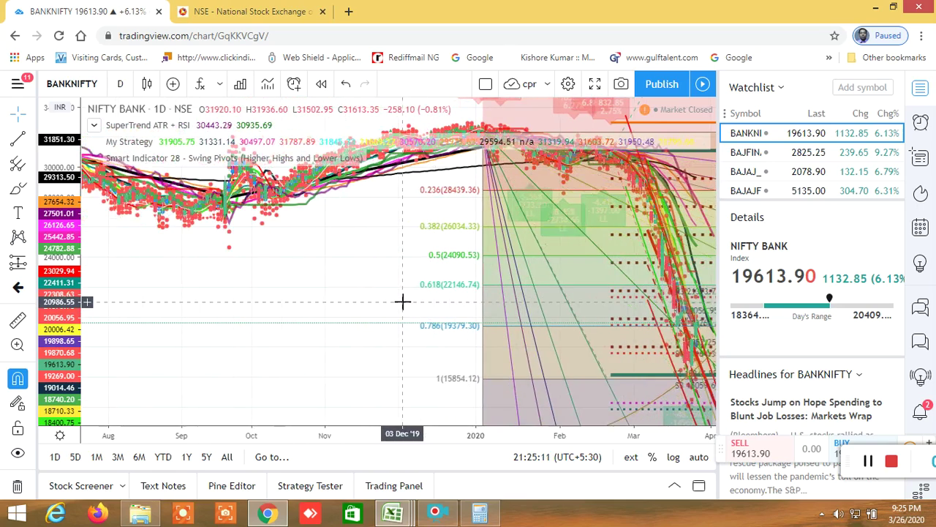
pyautogui.scroll(-1, 403, 300)
pyautogui.scroll(-3, 409, 304)
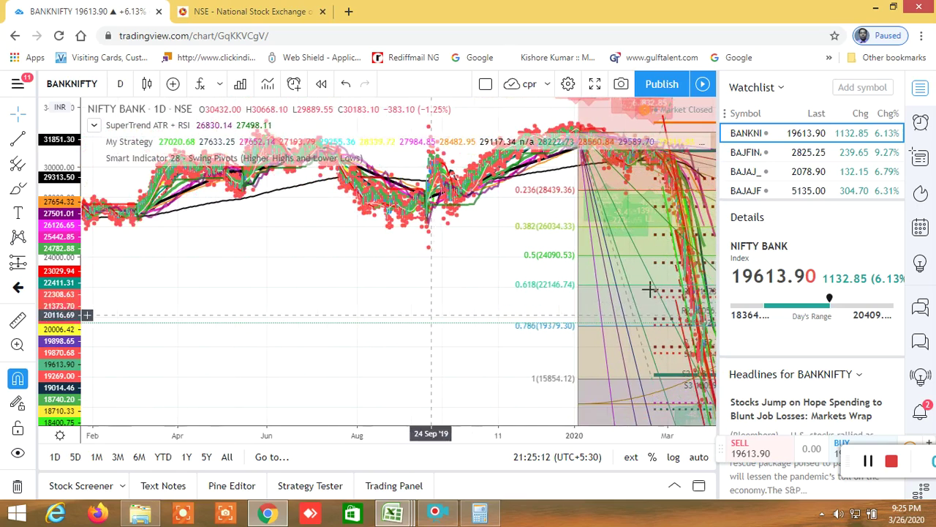
pyautogui.scroll(6, 502, 351)
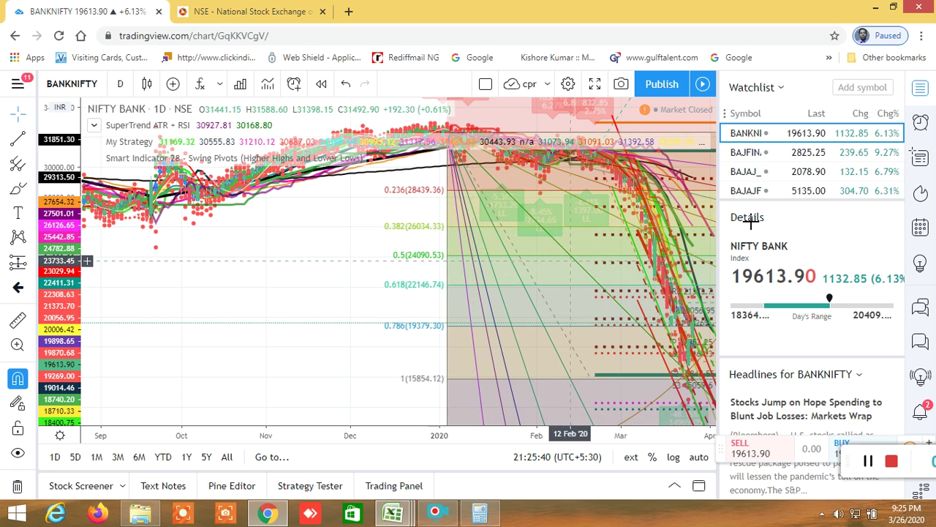
# Find NIFTY in the watchlist and open its daily chart
pyautogui.scroll(-5, 761, 189)
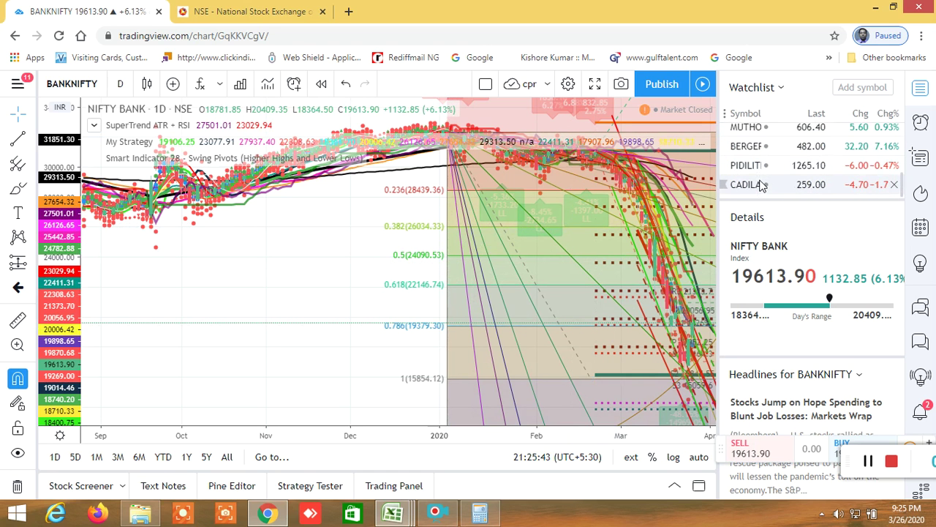
pyautogui.scroll(5, 739, 179)
pyautogui.scroll(-3, 741, 174)
pyautogui.scroll(-5, 741, 174)
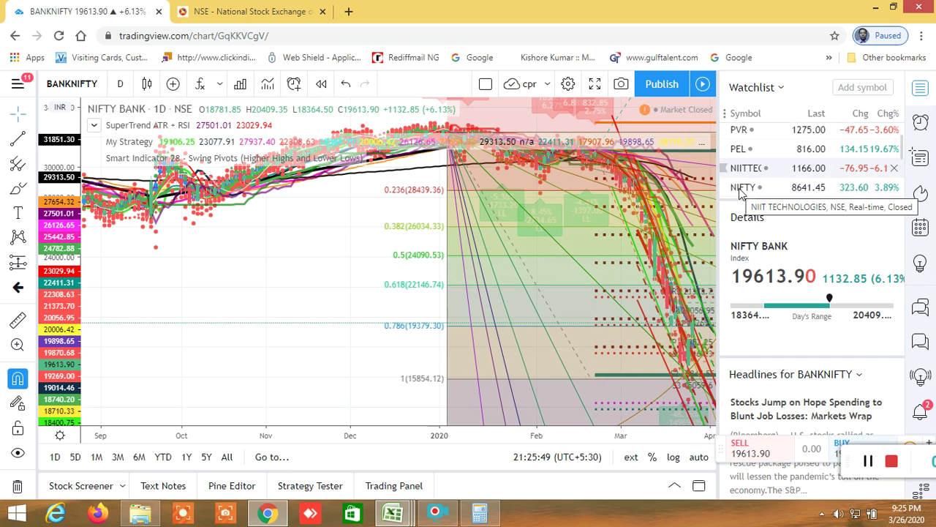
pyautogui.click(740, 190)
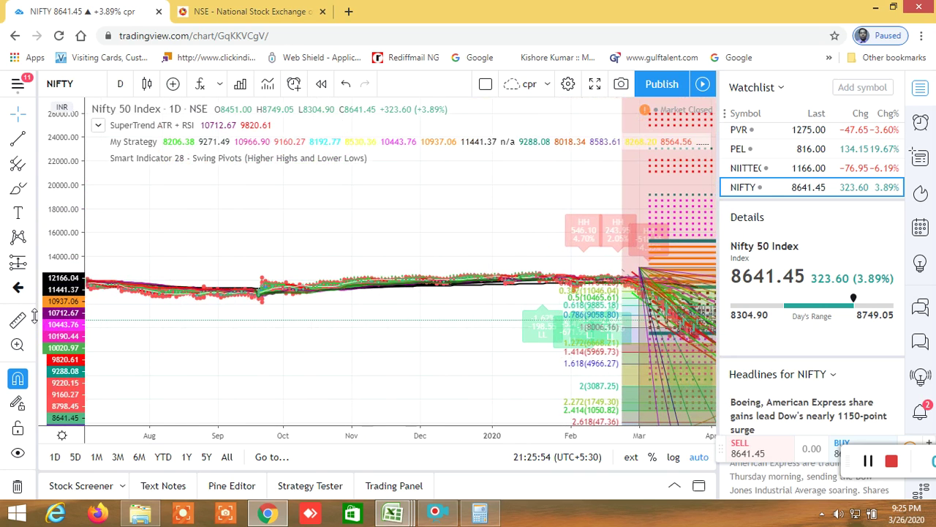
# Examine the February and March candles against the Fibonacci levels on the Nifty 50 daily chart at a readable price scale
pyautogui.moveTo(78, 244); pyautogui.dragTo(65, 112)
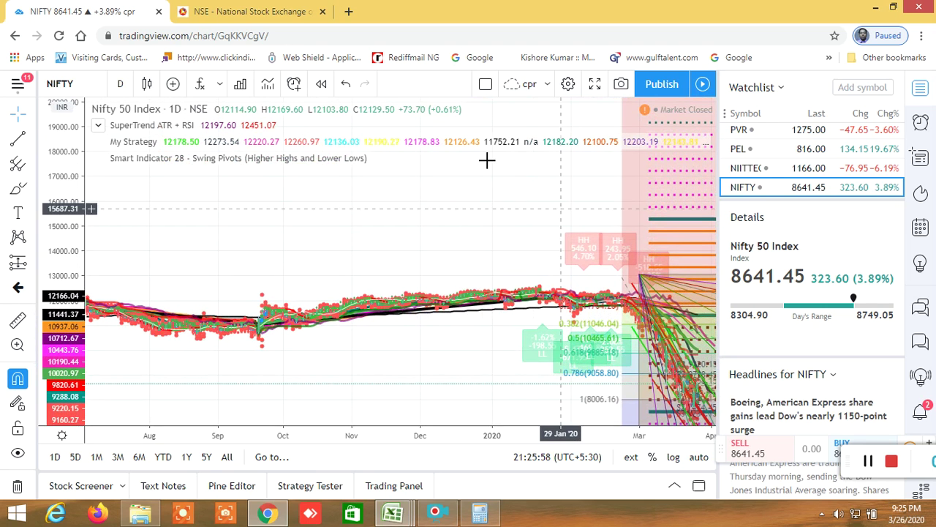
pyautogui.moveTo(460, 148); pyautogui.dragTo(368, 133)
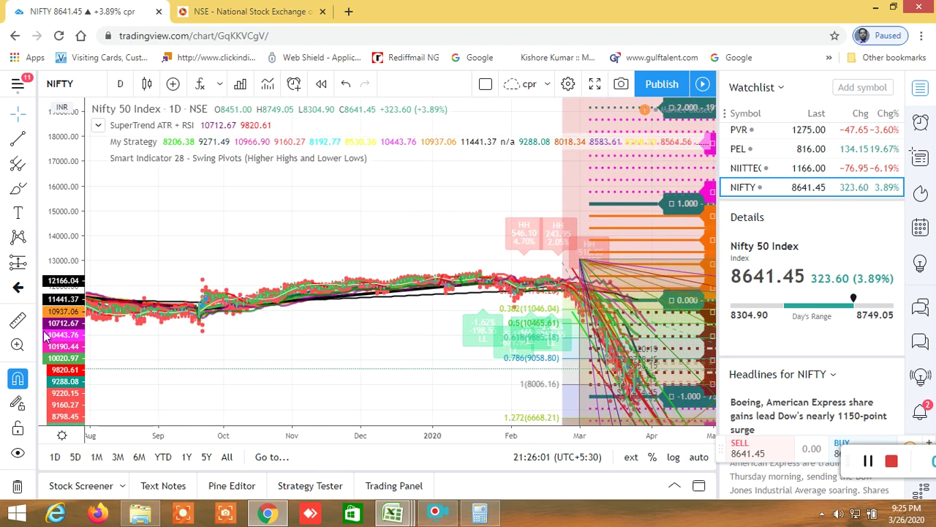
pyautogui.moveTo(63, 252); pyautogui.dragTo(45, 143)
pyautogui.scroll(5, 381, 235)
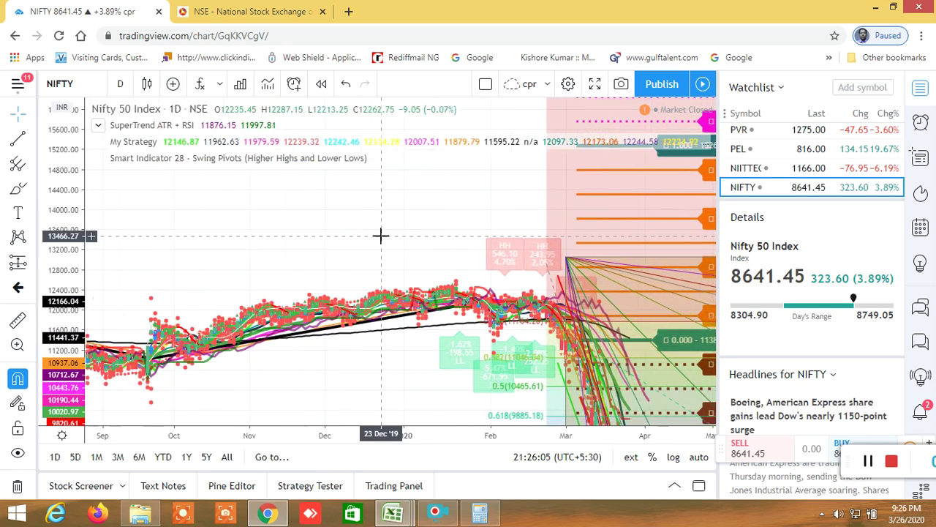
pyautogui.scroll(3, 381, 235)
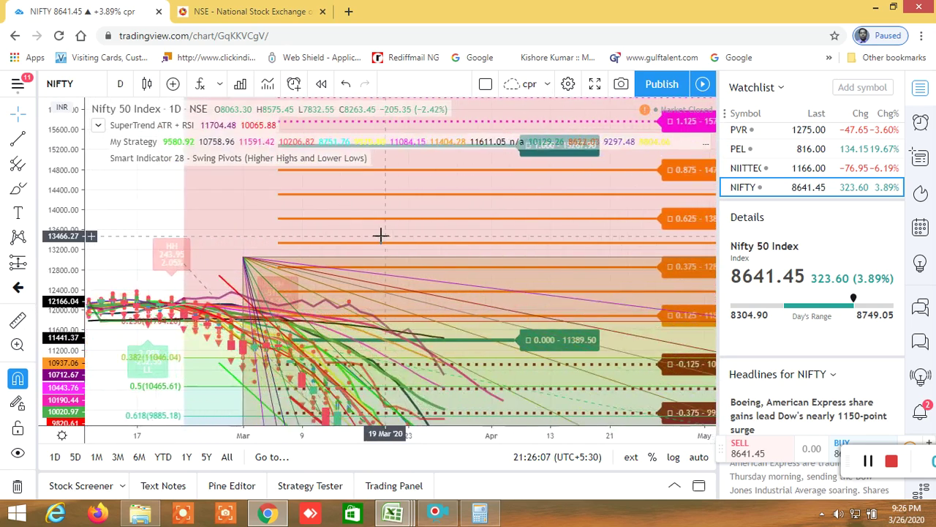
pyautogui.moveTo(406, 278); pyautogui.dragTo(673, 241)
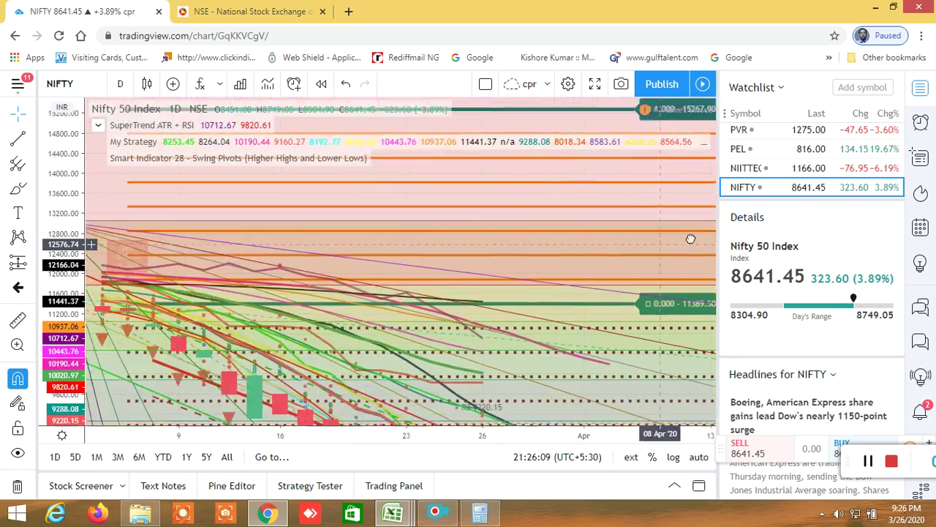
pyautogui.moveTo(356, 262); pyautogui.dragTo(644, 224)
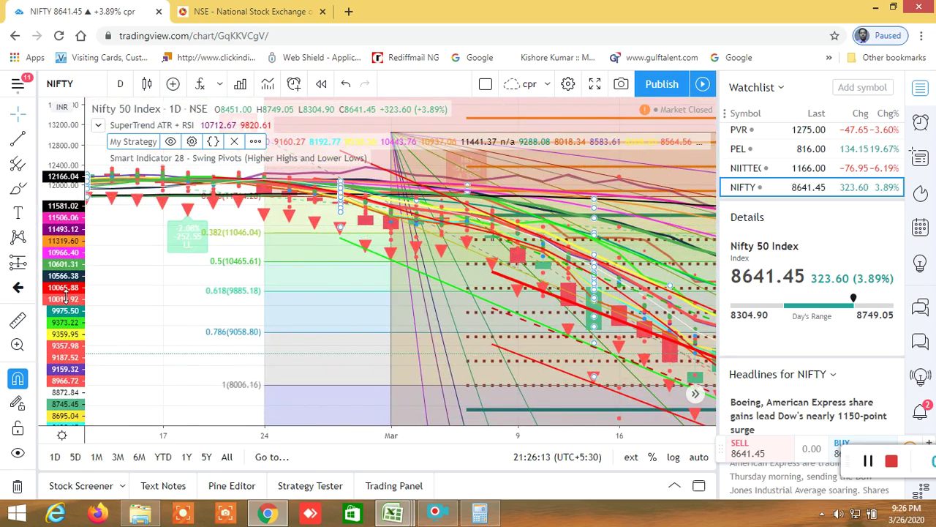
pyautogui.moveTo(66, 270); pyautogui.dragTo(66, 241)
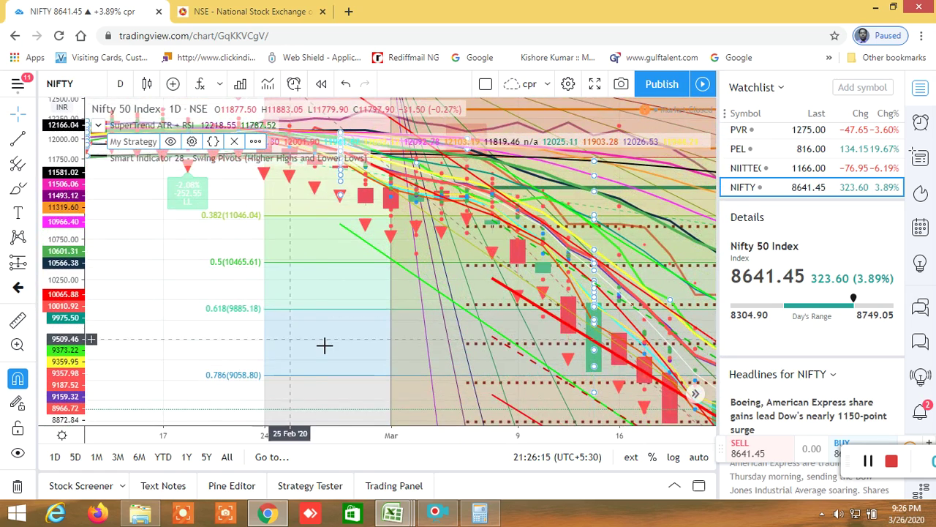
pyautogui.moveTo(516, 300); pyautogui.dragTo(590, 297)
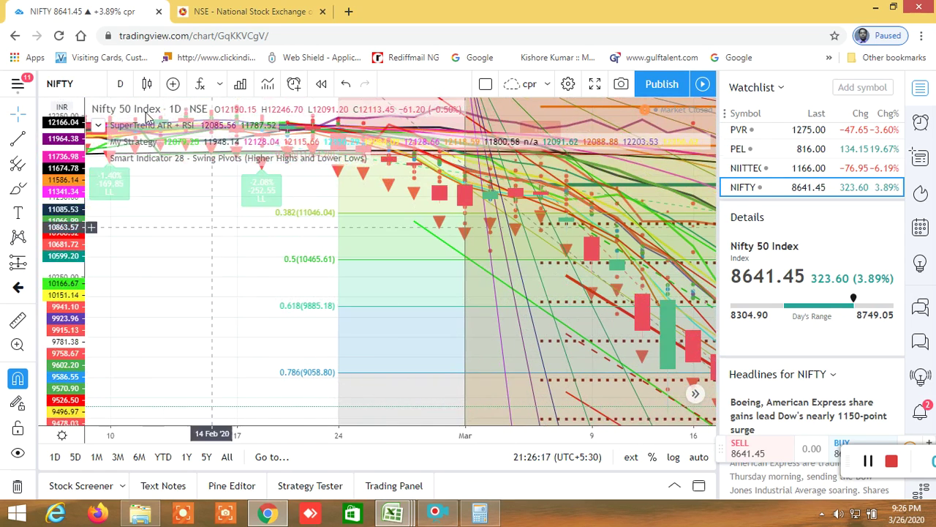
# Set the Nifty 50 chart interval to 1 week
pyautogui.click(120, 86)
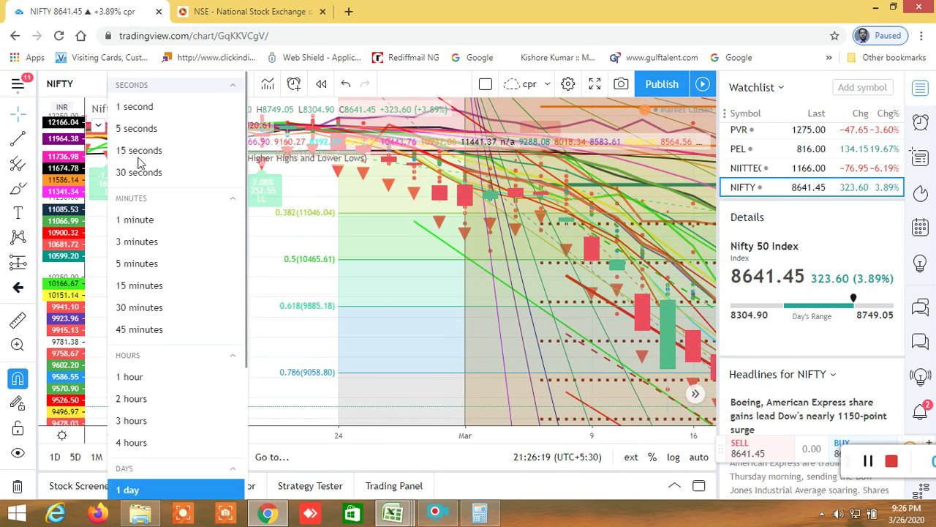
pyautogui.scroll(-3, 135, 387)
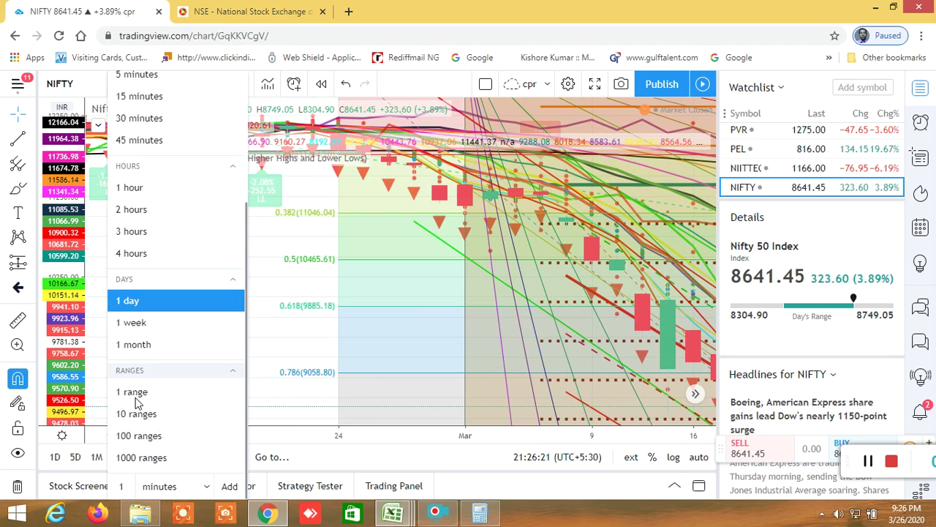
pyautogui.click(142, 327)
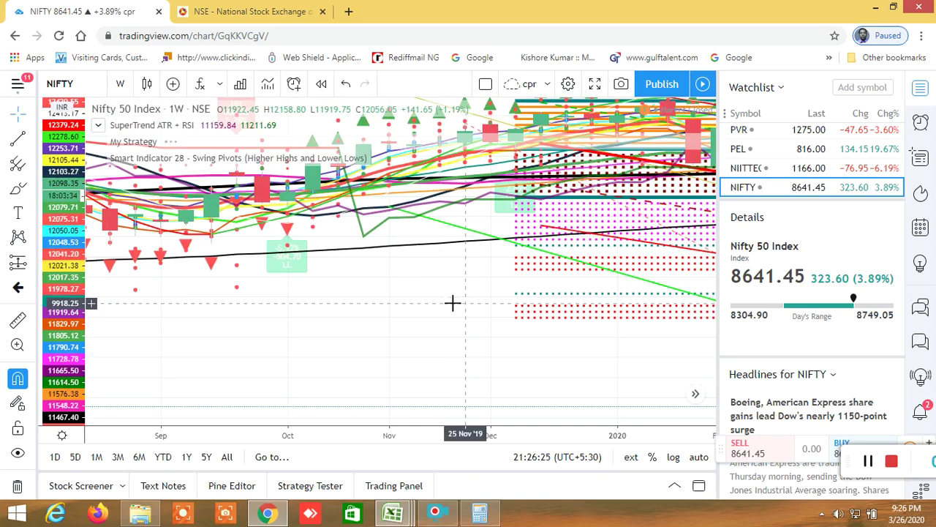
# Examine the weekly Nifty 50 trend from 2016 to 2020, including the long moving average and the Fibonacci and pivot support levels
pyautogui.scroll(-4, 452, 303)
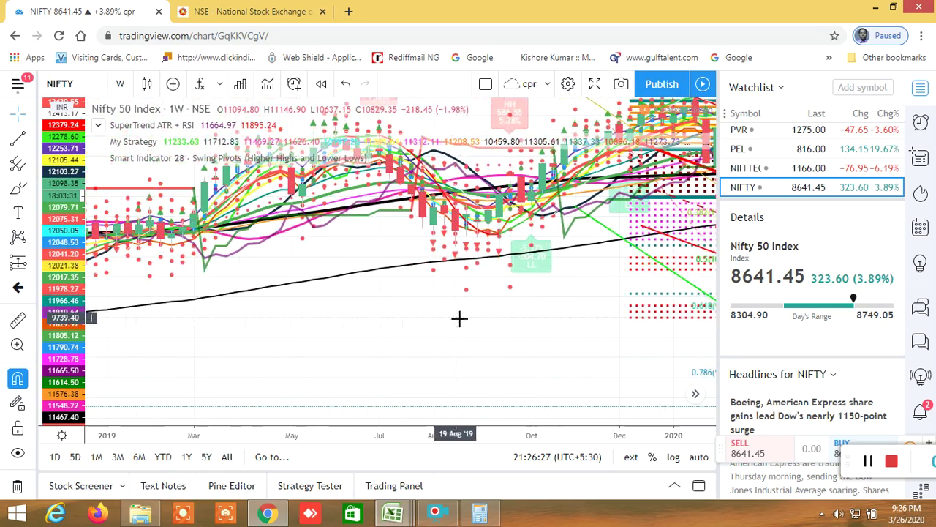
pyautogui.moveTo(550, 354); pyautogui.dragTo(524, 324)
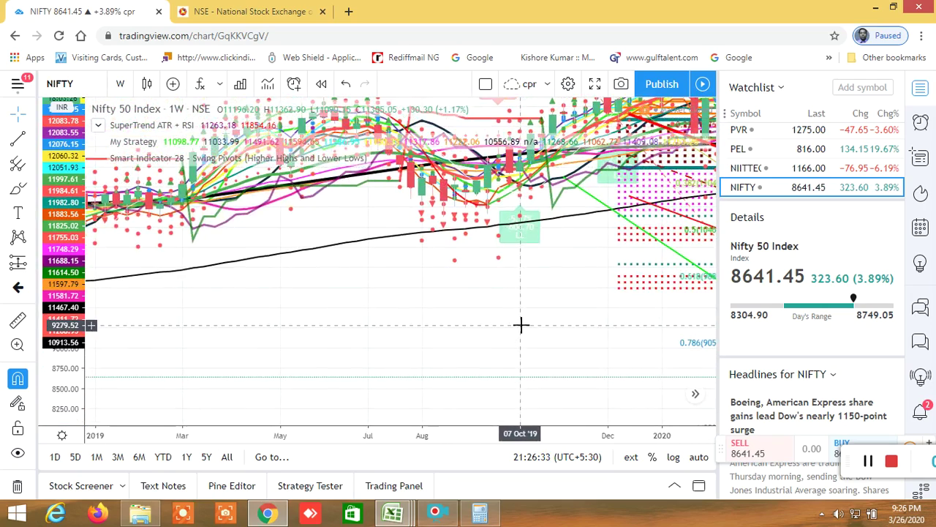
pyautogui.scroll(-5, 522, 325)
pyautogui.scroll(-4, 521, 325)
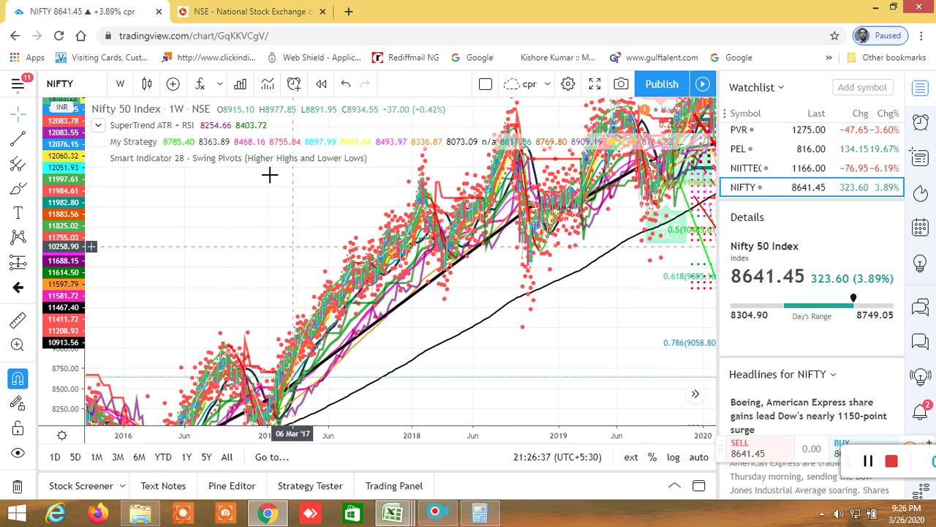
pyautogui.moveTo(256, 139); pyautogui.dragTo(244, 132)
pyautogui.moveTo(414, 393)
pyautogui.moveTo(462, 389); pyautogui.dragTo(426, 359)
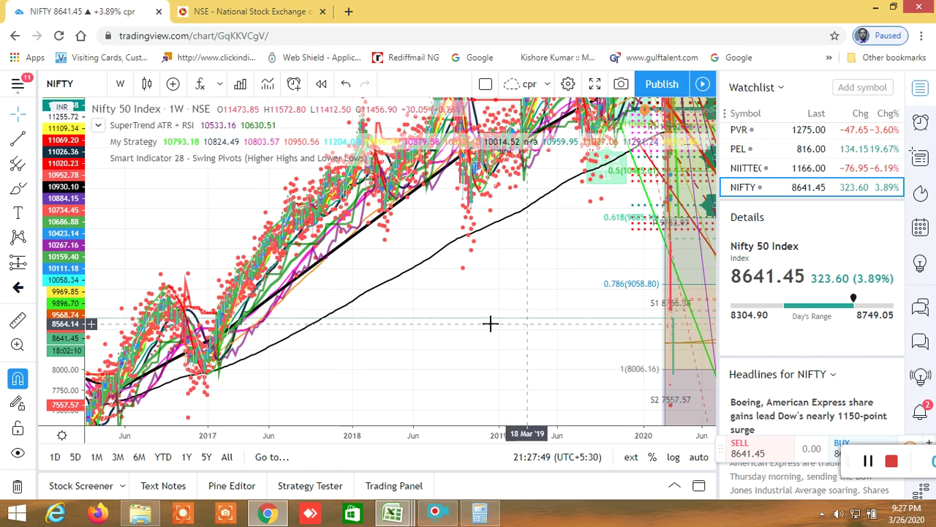
pyautogui.scroll(1, 476, 328)
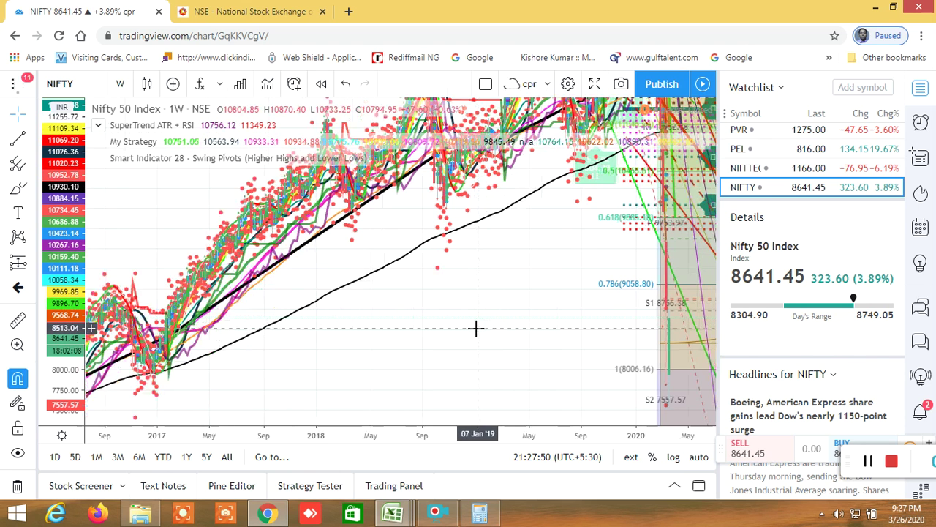
# Switch to the NSE option chain page and review the BANKNIFTY strikes for the 1APR2020 expiry
pyautogui.click(276, 17)
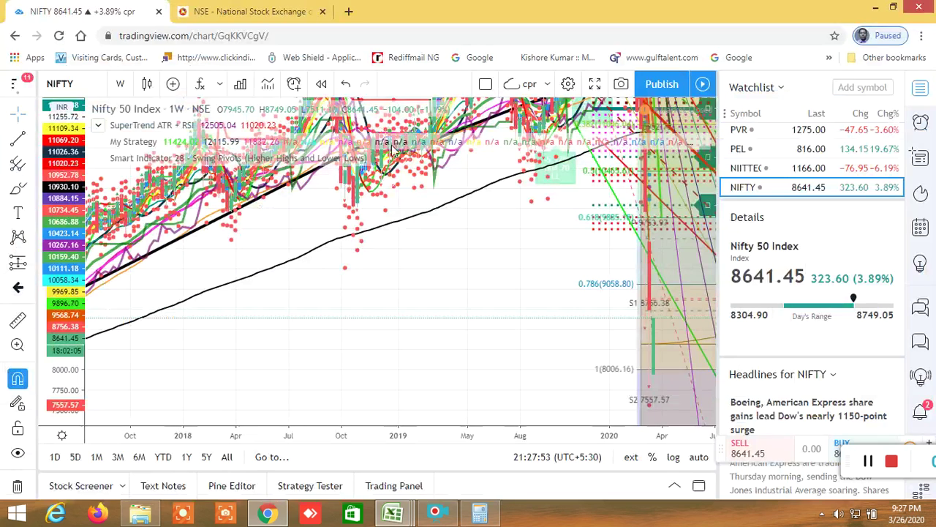
pyautogui.click(290, 17)
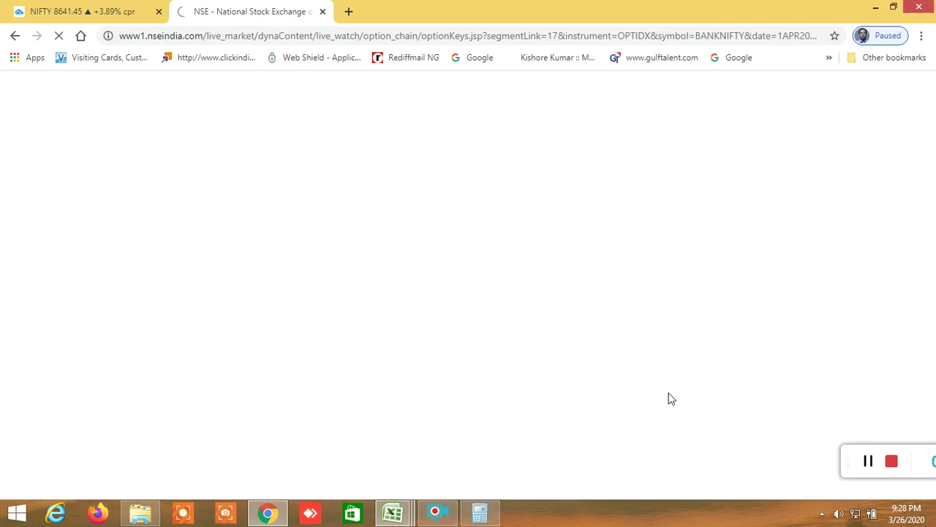
pyautogui.moveTo(846, 459); pyautogui.dragTo(19, 466)
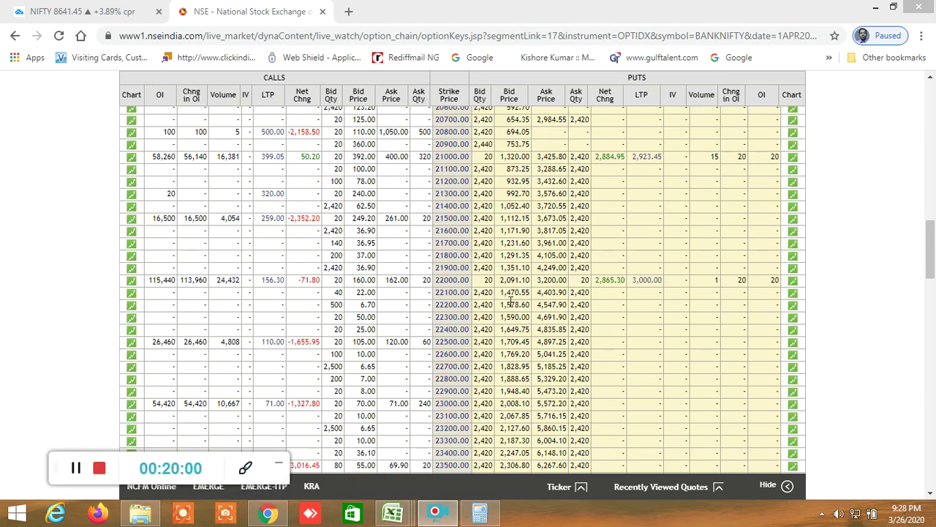
pyautogui.scroll(7, 366, 304)
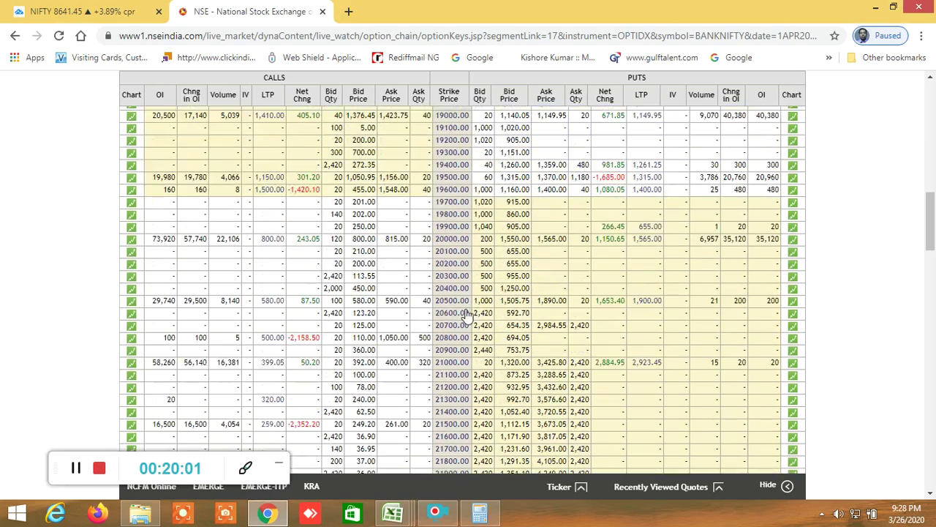
pyautogui.scroll(7, 466, 313)
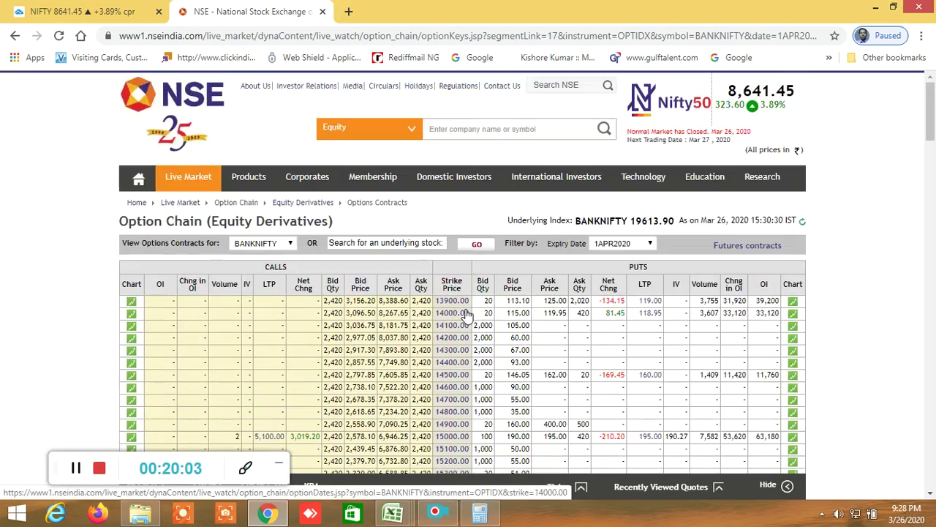
pyautogui.scroll(-1, 467, 313)
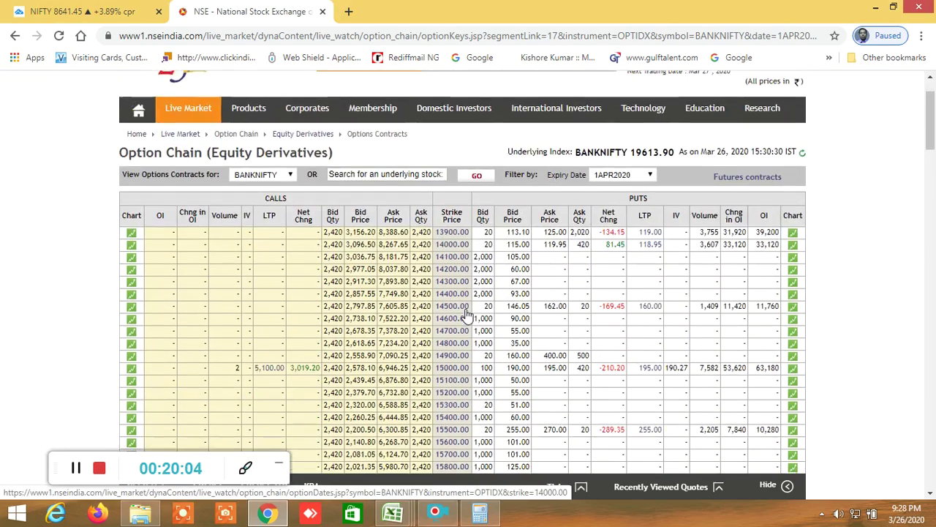
# Load the NIFTY option chain and look through the strikes around the current index level
pyautogui.click(286, 177)
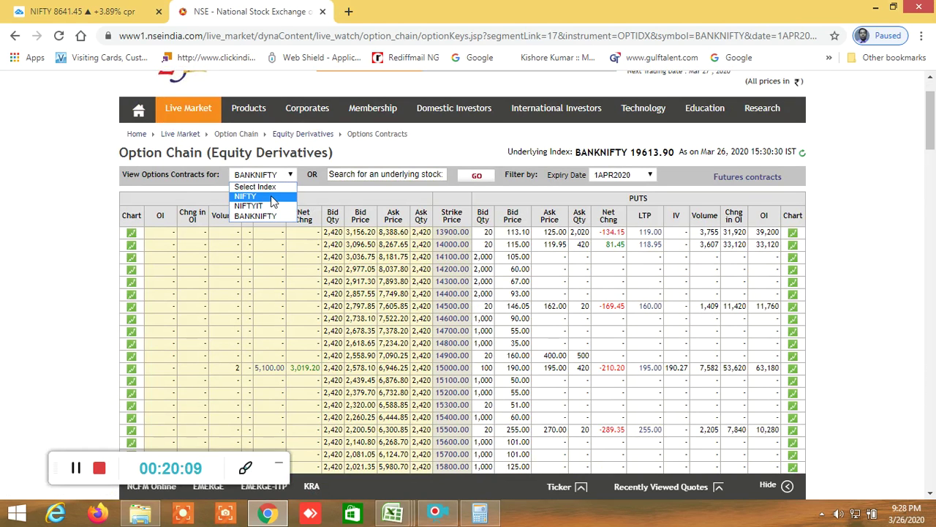
pyautogui.click(246, 196)
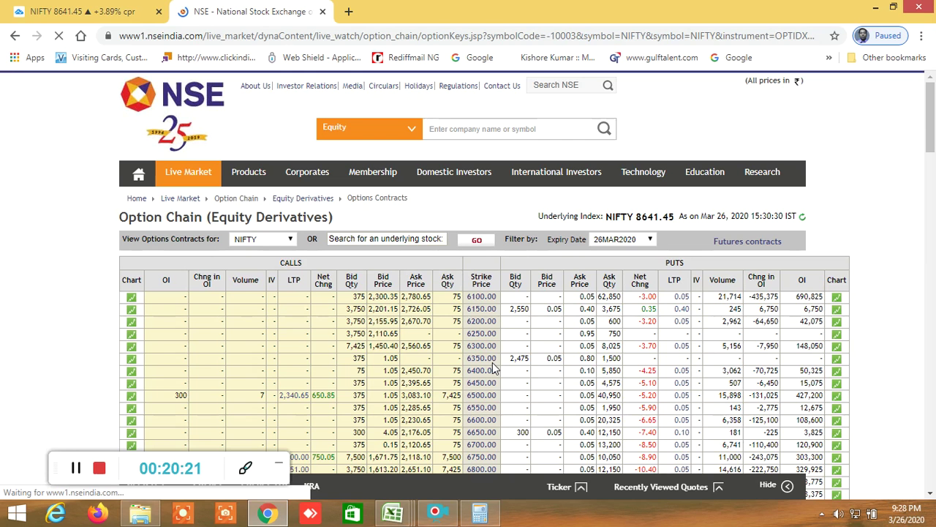
pyautogui.scroll(-5, 493, 369)
pyautogui.scroll(-10, 492, 369)
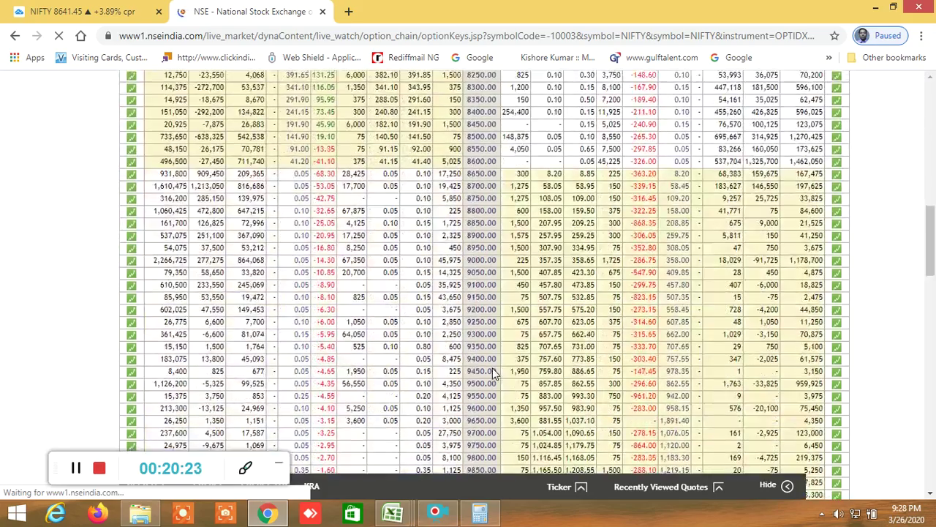
# Filter the NIFTY option chain to the 1APR2020 expiry
pyautogui.scroll(13, 492, 370)
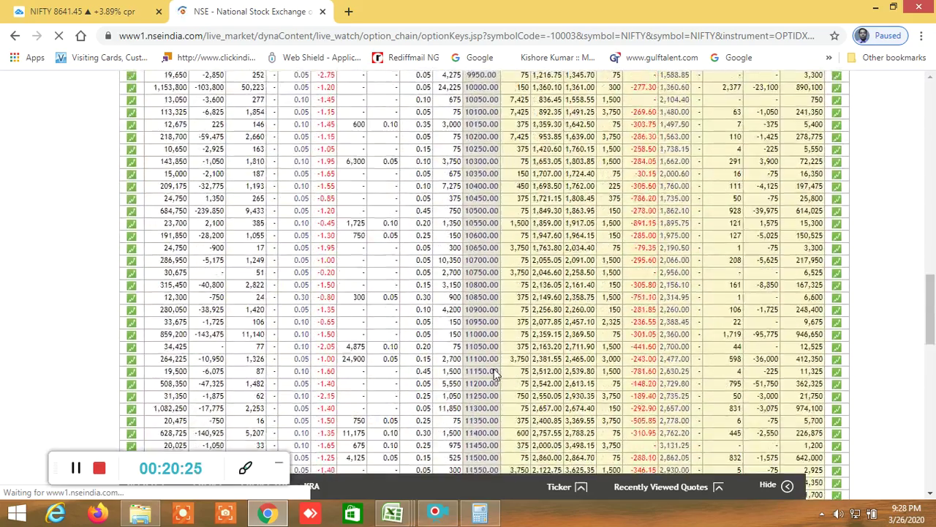
pyautogui.scroll(2, 499, 370)
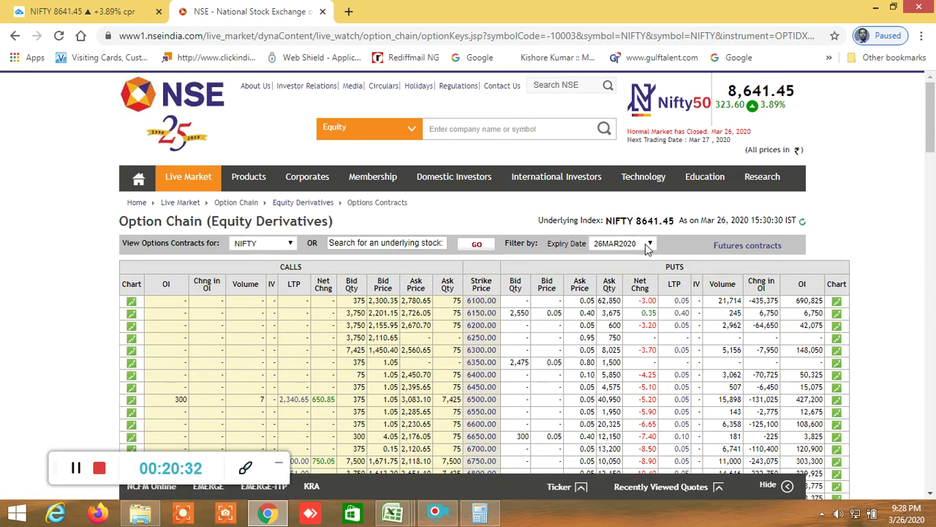
pyautogui.click(641, 244)
pyautogui.click(641, 243)
pyautogui.click(642, 244)
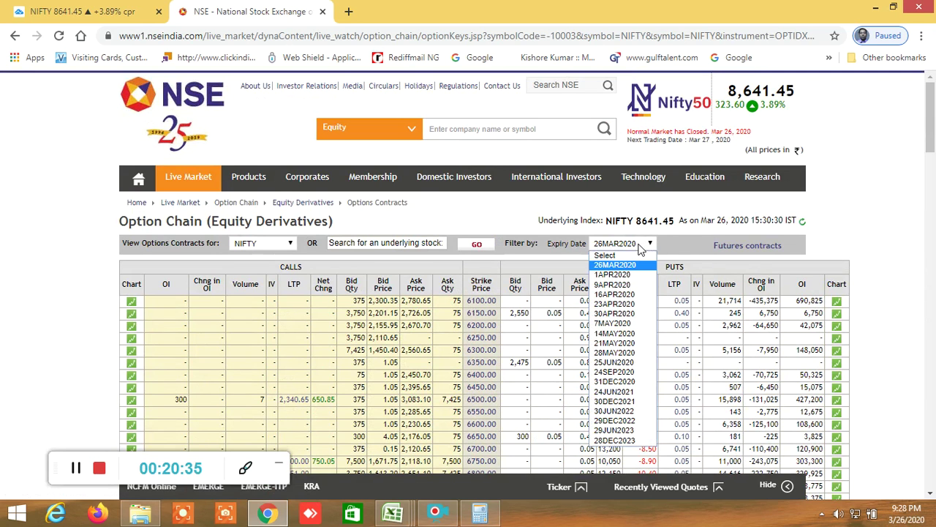
pyautogui.click(613, 274)
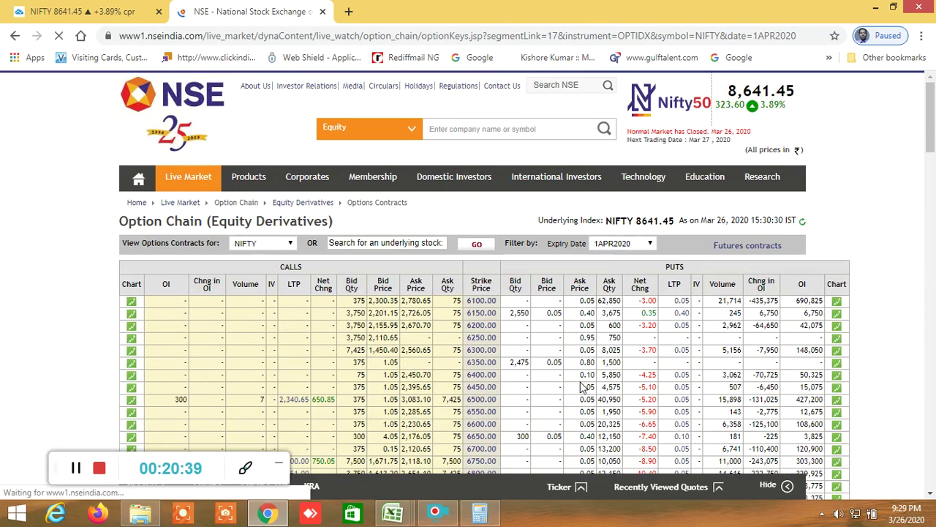
# Examine the NIFTY 1APR2020 strikes for call and put open interest and implied volatility, especially from 7500 to 9500
pyautogui.scroll(-10, 583, 388)
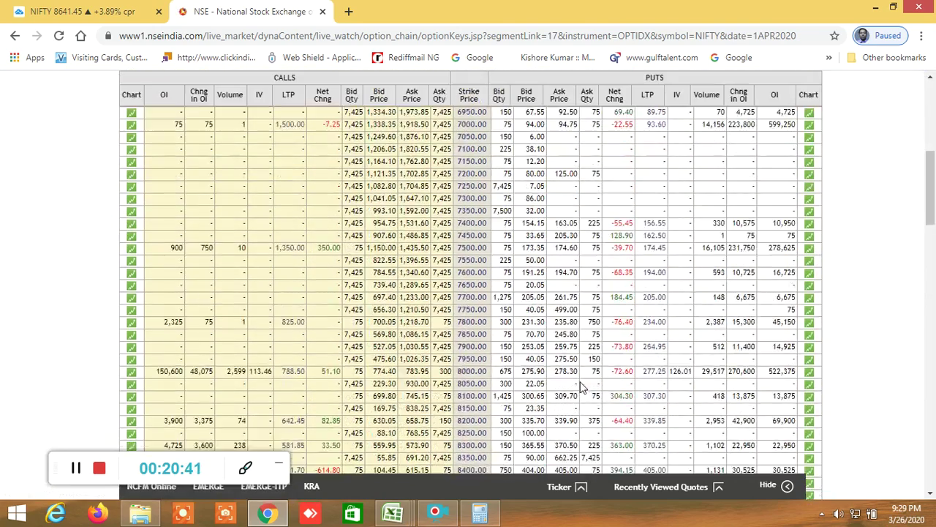
pyautogui.scroll(-12, 581, 387)
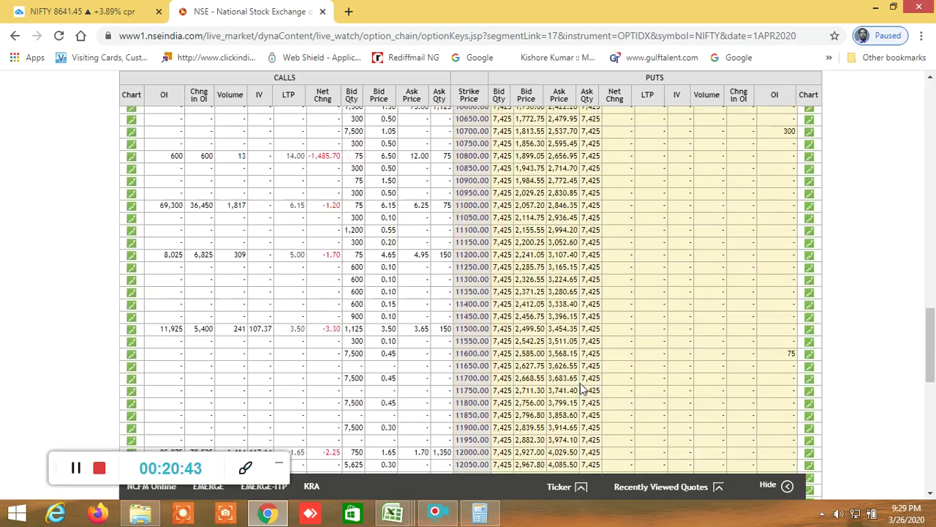
pyautogui.scroll(-5, 581, 388)
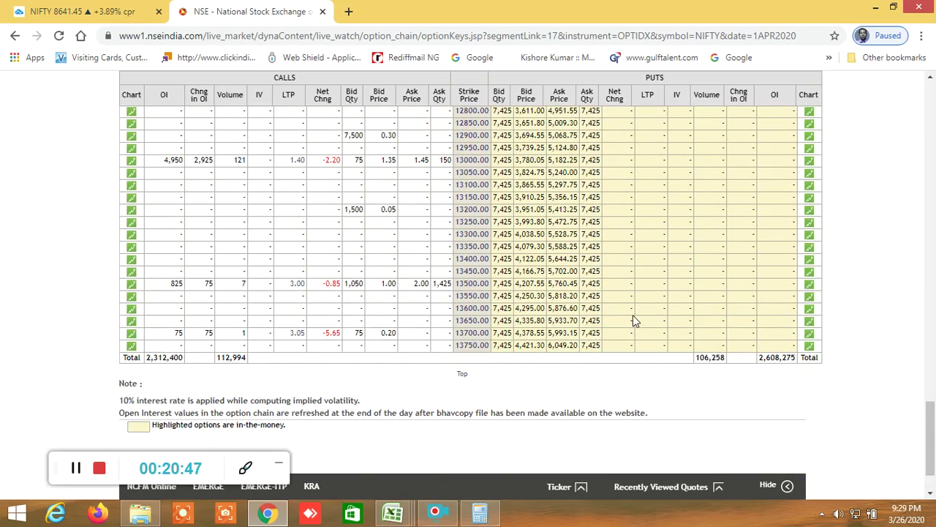
pyautogui.scroll(5, 596, 303)
pyautogui.scroll(11, 596, 300)
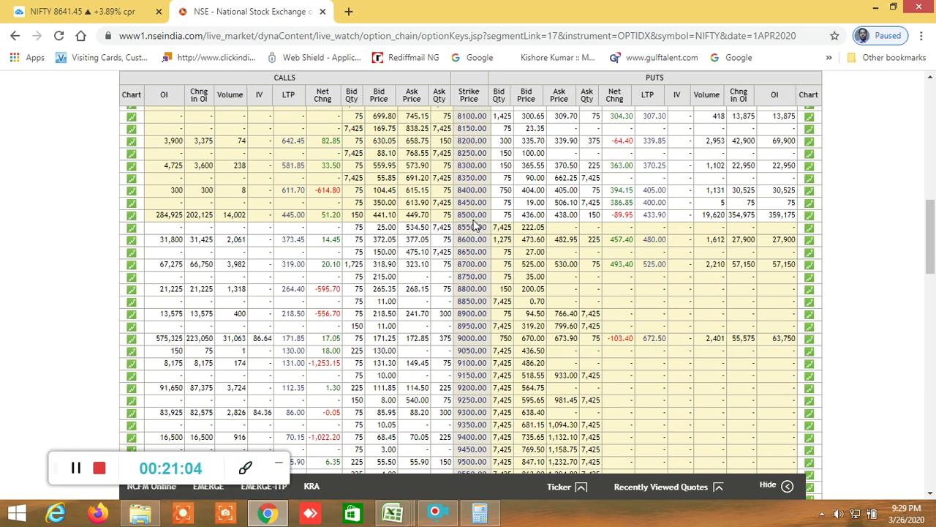
pyautogui.scroll(2, 595, 192)
pyautogui.scroll(1, 604, 221)
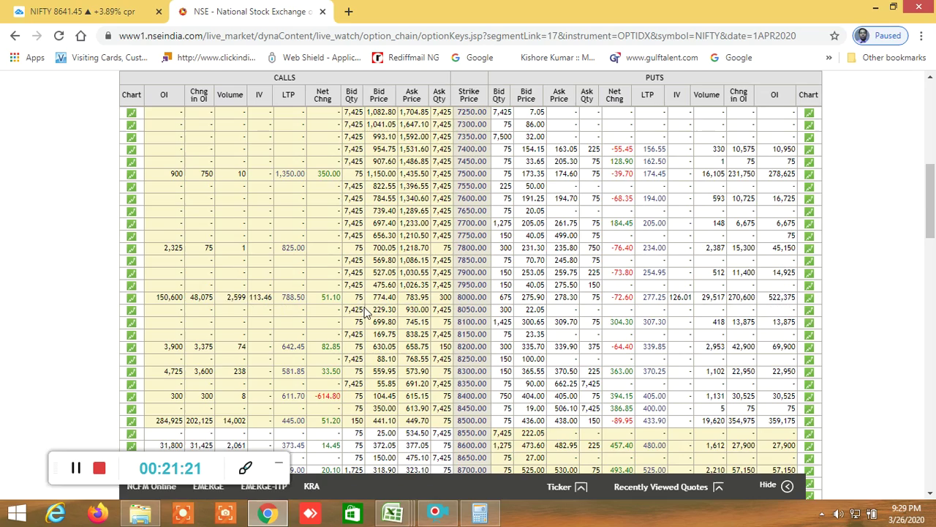
pyautogui.scroll(-1, 474, 311)
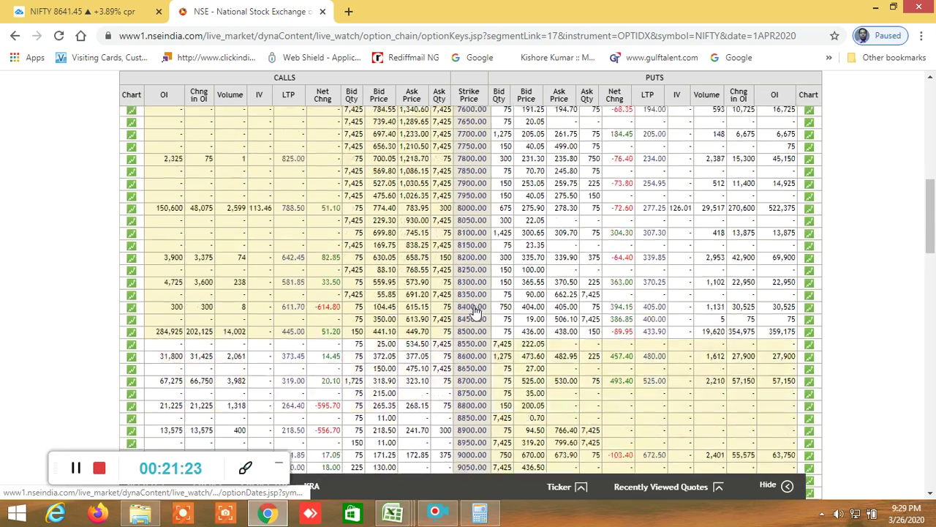
pyautogui.scroll(-3, 474, 311)
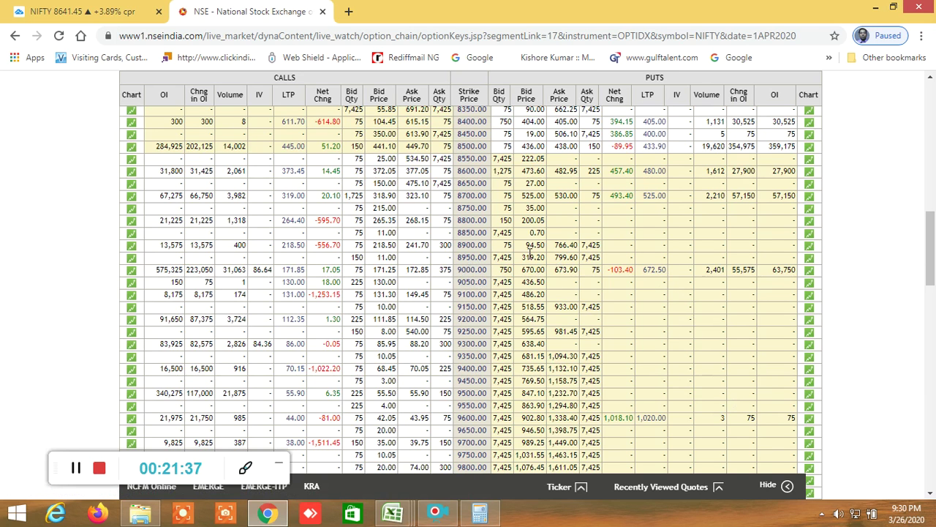
pyautogui.scroll(4, 490, 332)
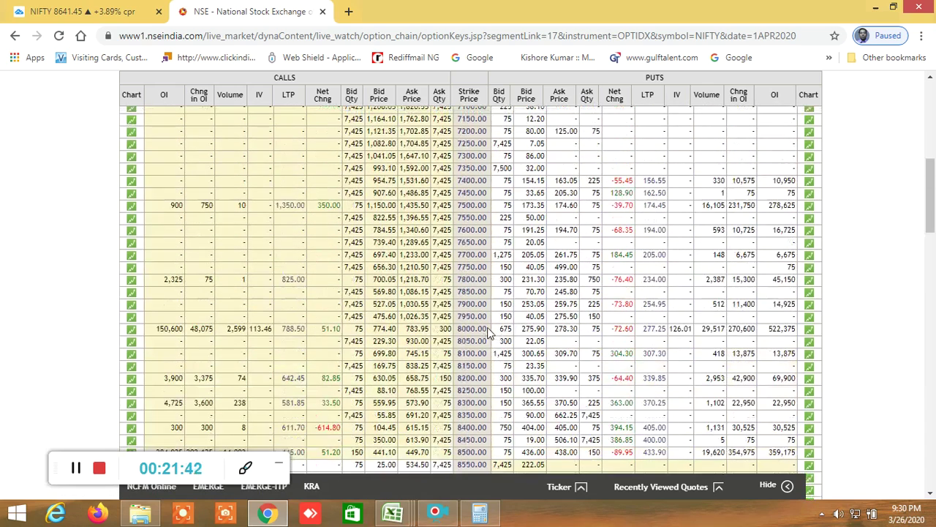
pyautogui.scroll(1, 486, 292)
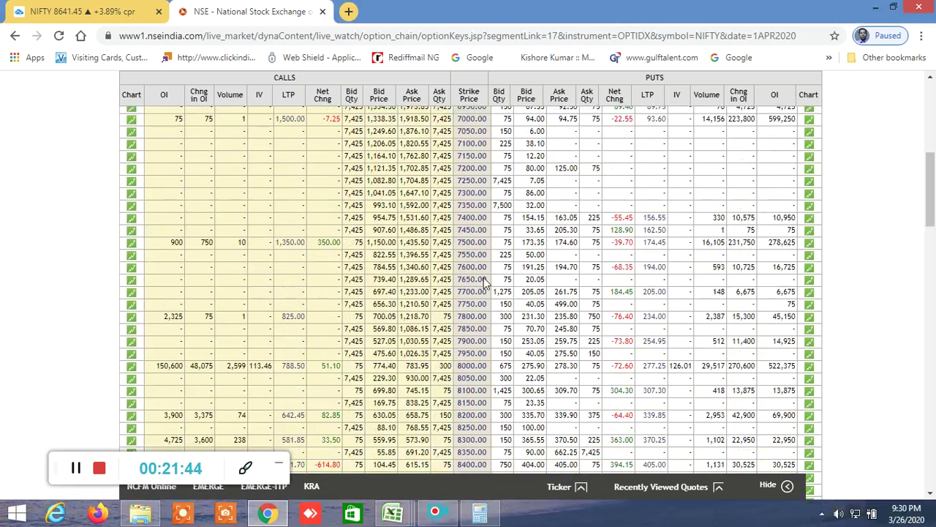
# Change the option chain's index from NIFTY to BANKNIFTY
pyautogui.scroll(5, 485, 284)
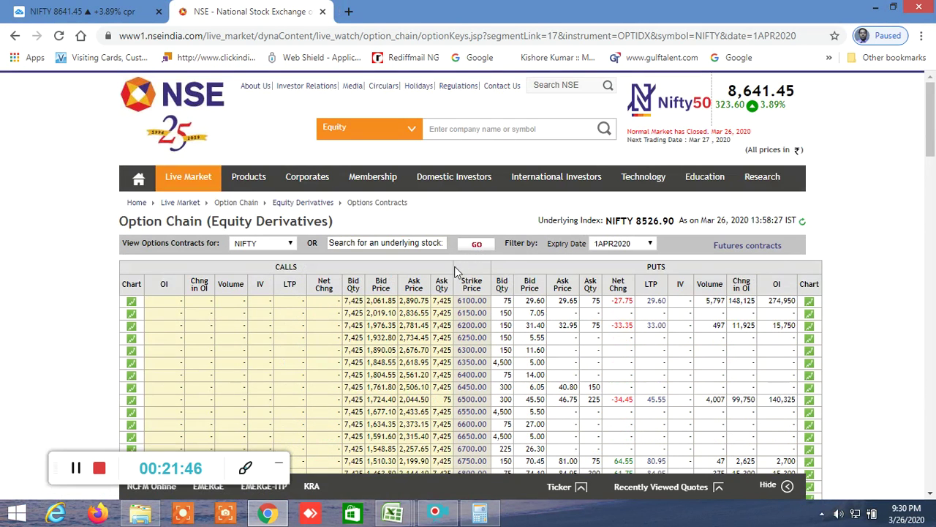
pyautogui.click(287, 246)
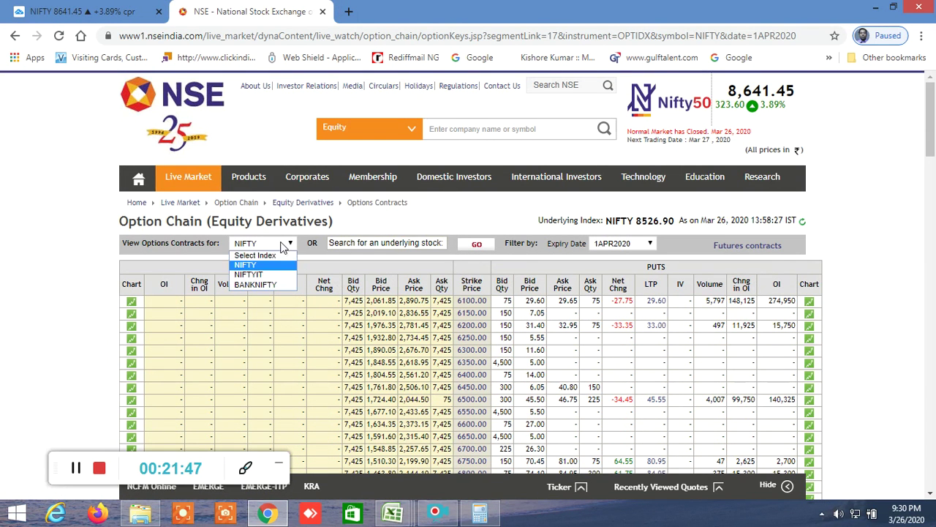
pyautogui.click(279, 286)
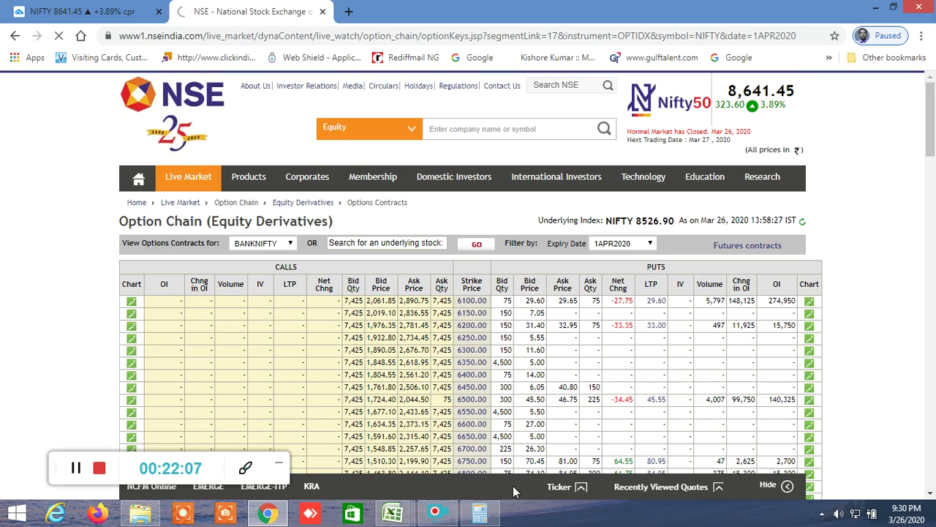
# Switch to the WORKING FILE workbook in Excel and review the NIFTY and BANKNIFTY call and put implied volatility inputs
pyautogui.click(387, 518)
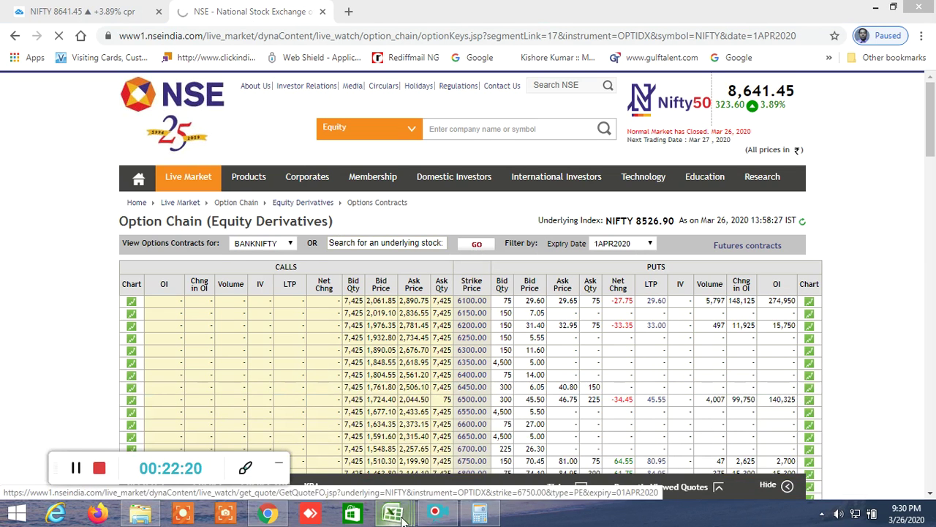
pyautogui.moveTo(392, 513)
pyautogui.moveTo(599, 473)
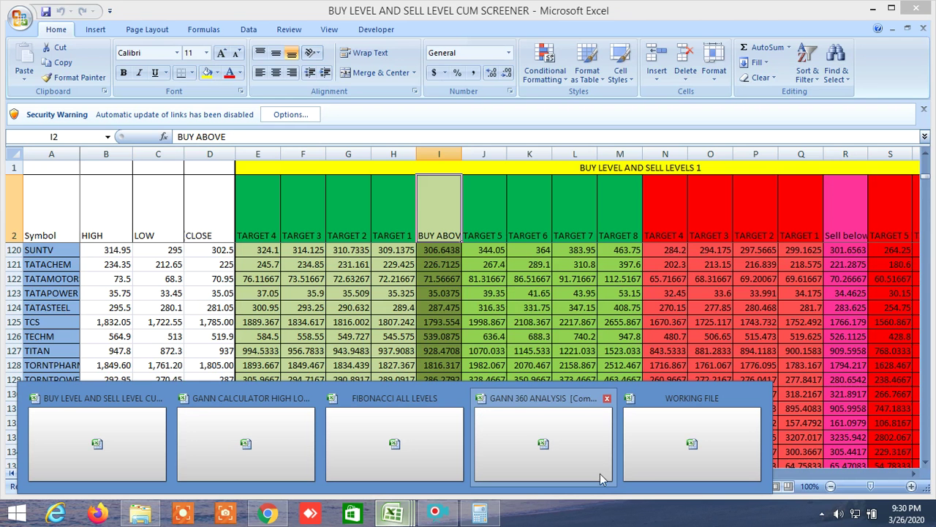
pyautogui.click(698, 456)
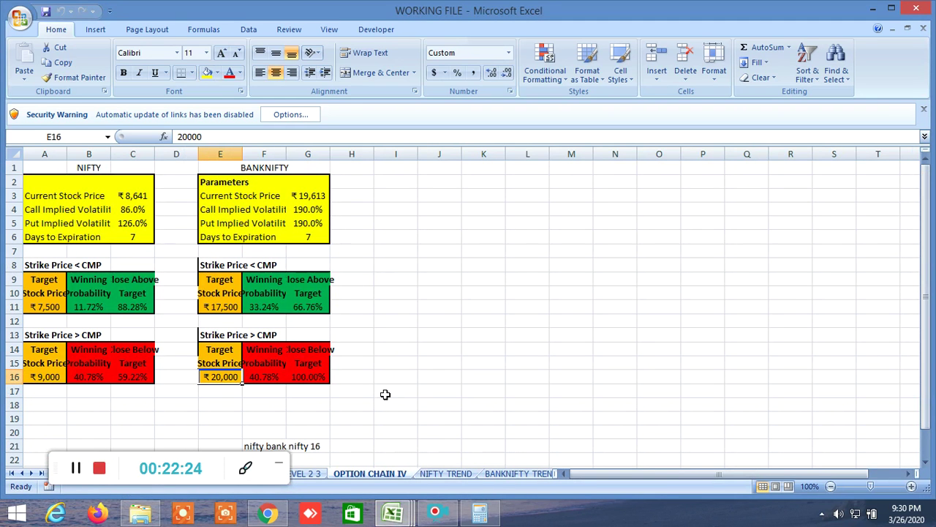
pyautogui.click(129, 209)
pyautogui.click(129, 223)
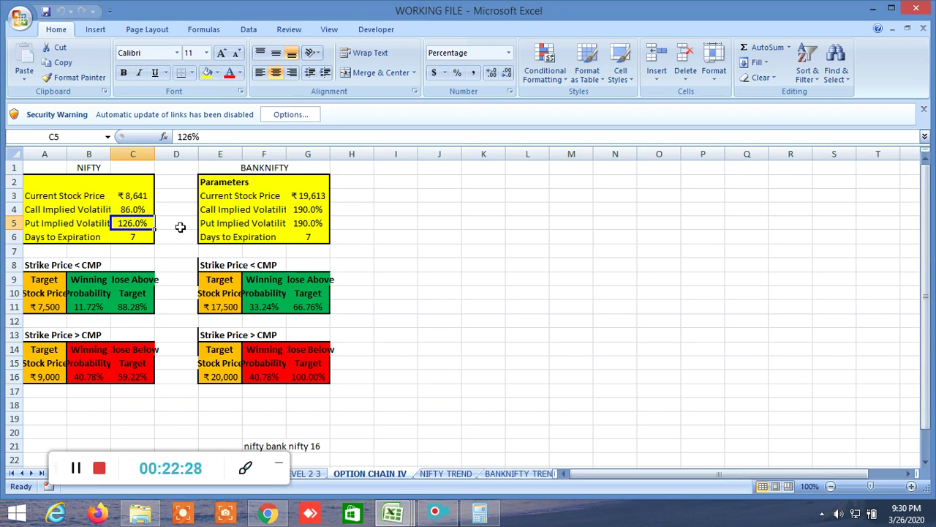
pyautogui.click(315, 212)
pyautogui.click(310, 223)
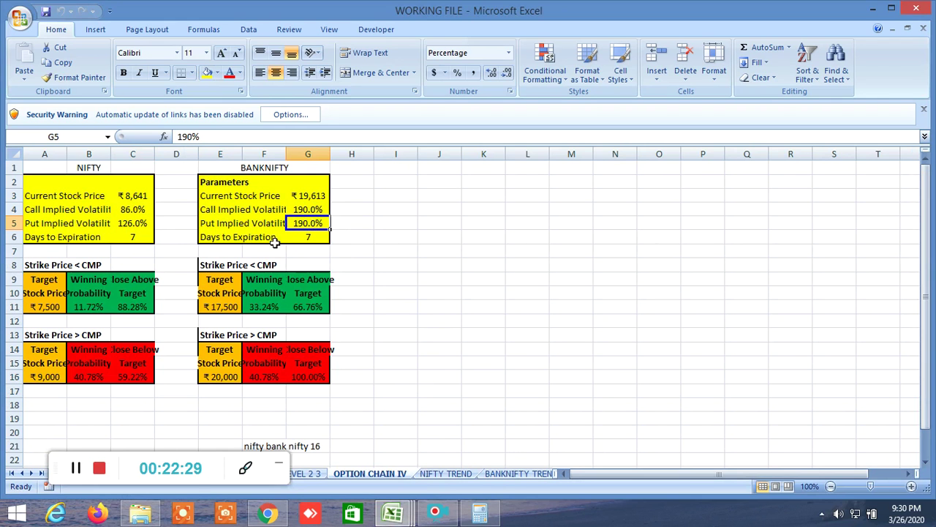
# Review the target stock prices below and above CMP for NIFTY and BANKNIFTY in the probability tables
pyautogui.click(219, 307)
pyautogui.click(221, 376)
pyautogui.click(44, 376)
pyautogui.click(48, 311)
pyautogui.click(46, 376)
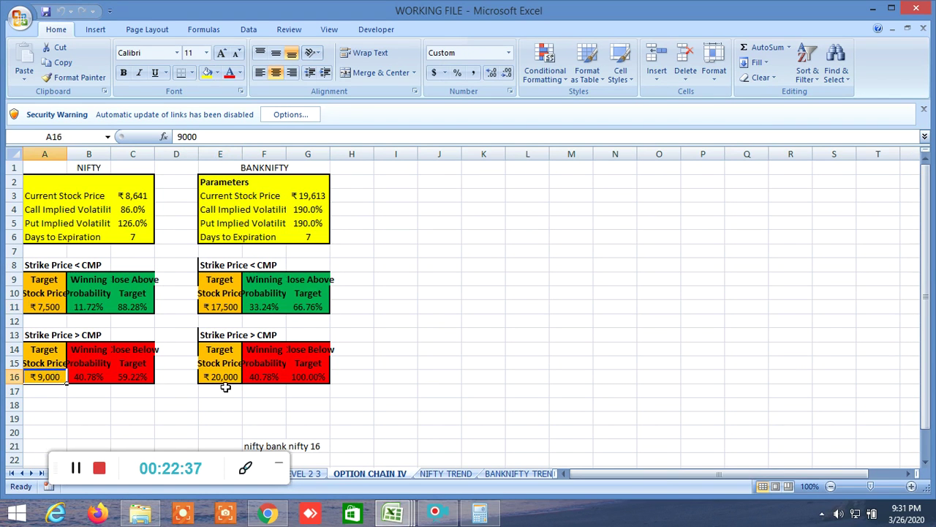
pyautogui.click(223, 379)
pyautogui.click(222, 306)
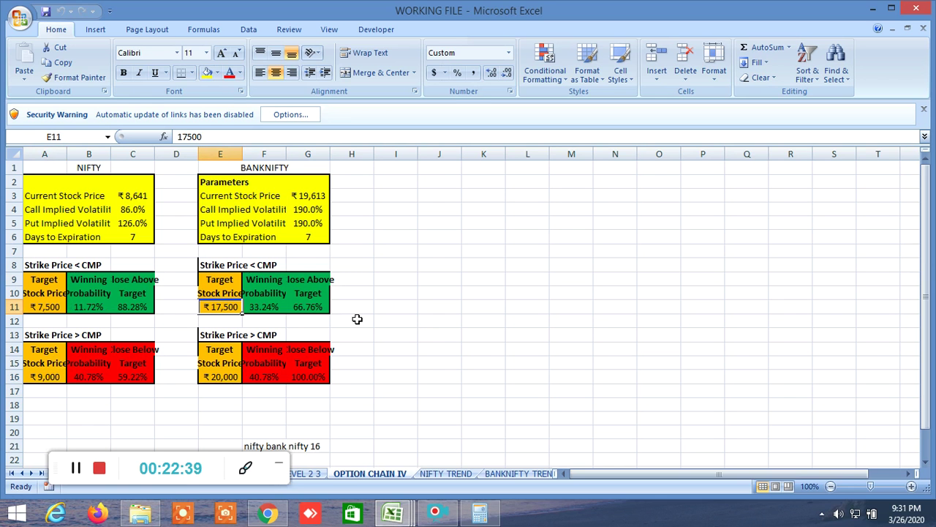
# Return to the NSE option chain in Chrome and look through the listed strikes and their implied volatilities
pyautogui.click(268, 513)
pyautogui.scroll(-5, 440, 353)
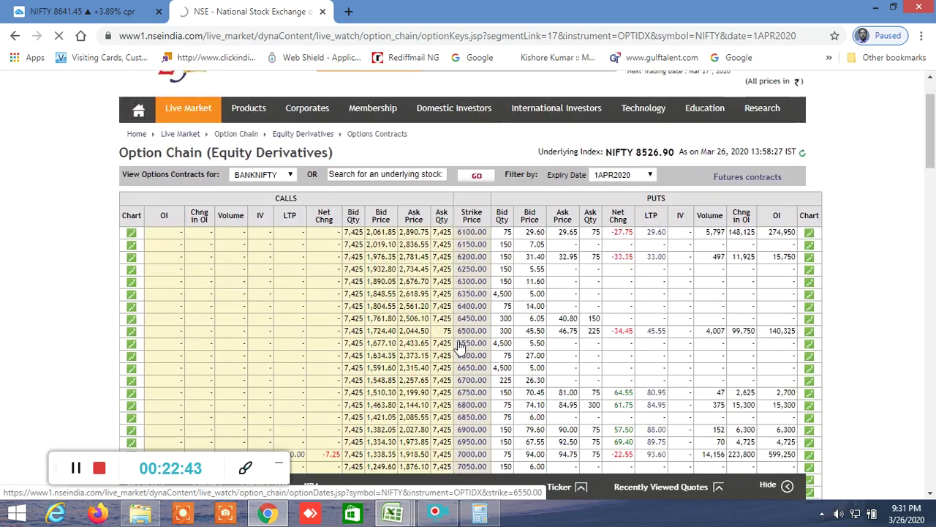
pyautogui.scroll(-15, 459, 345)
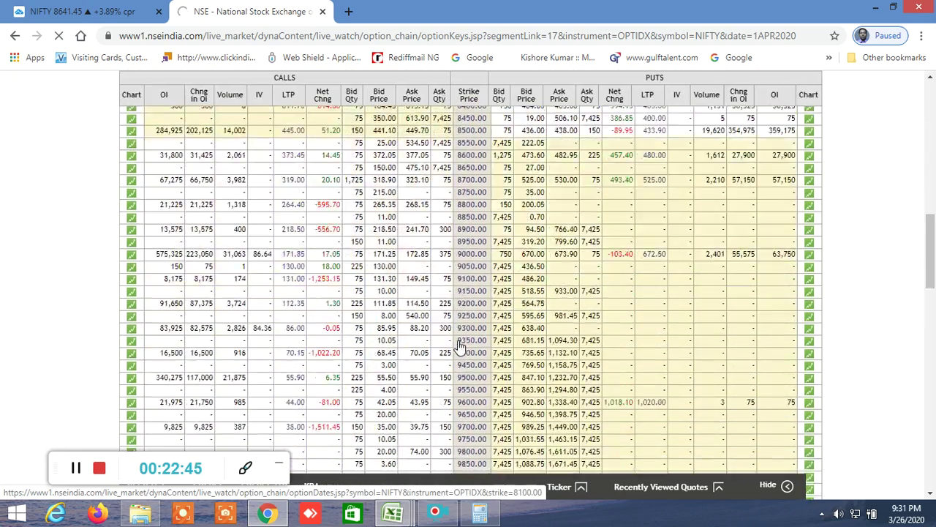
pyautogui.scroll(-7, 459, 345)
pyautogui.scroll(16, 461, 345)
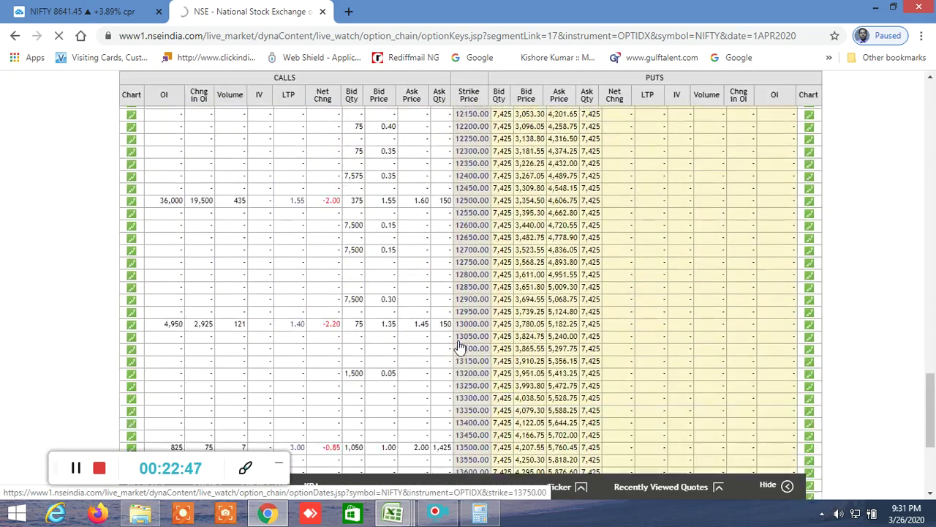
pyautogui.scroll(4, 462, 344)
pyautogui.scroll(-4, 472, 293)
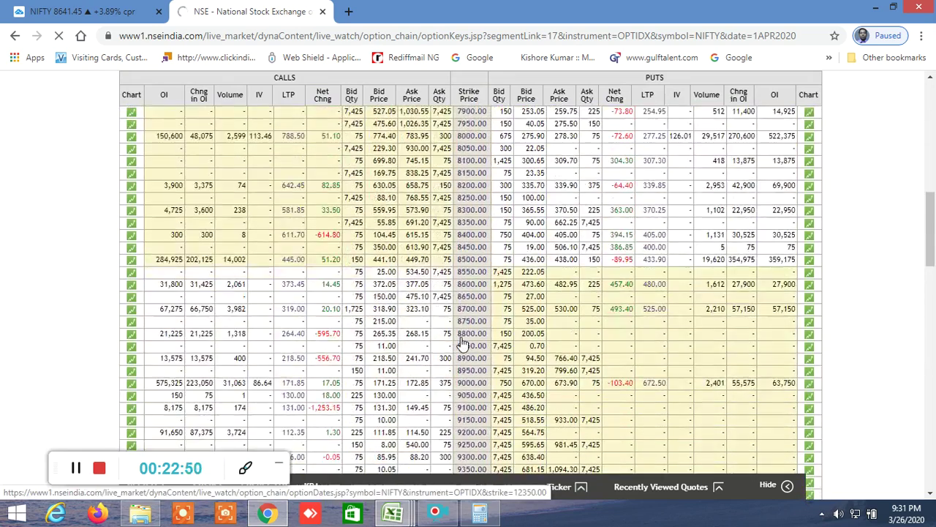
pyautogui.scroll(11, 475, 260)
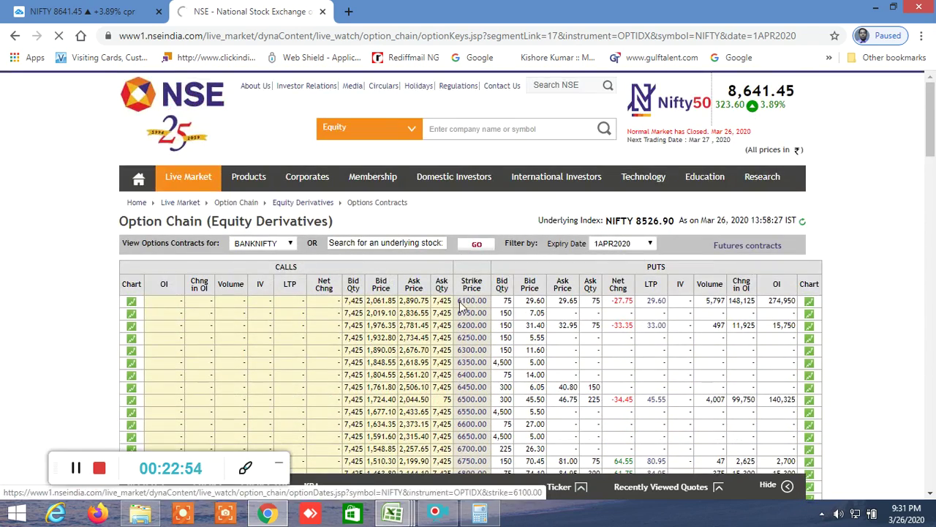
pyautogui.scroll(-2, 517, 337)
pyautogui.scroll(-9, 518, 337)
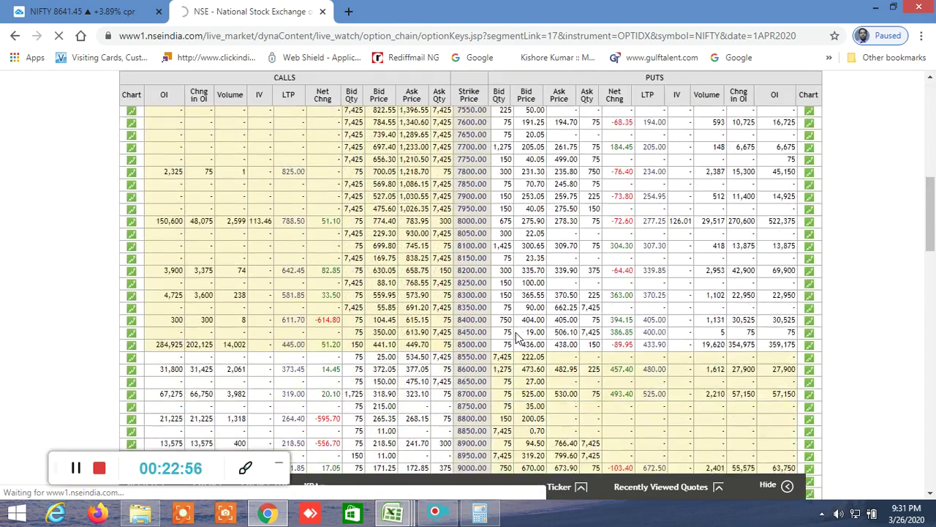
# Switch to the FIBONACCI ALL LEVELS workbook in Excel and review the NIFTY and BANKNIFTY CPR pivot, support and resistance columns
pyautogui.moveTo(400, 521)
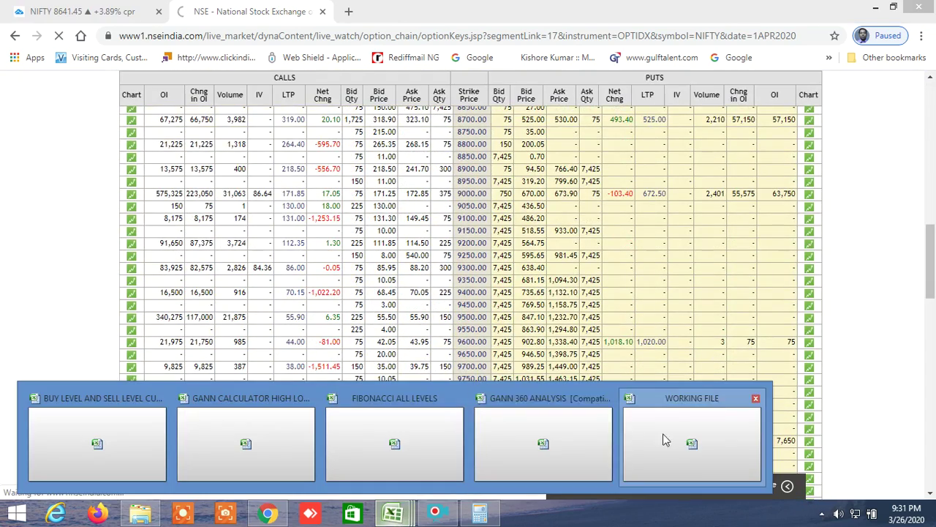
pyautogui.click(401, 439)
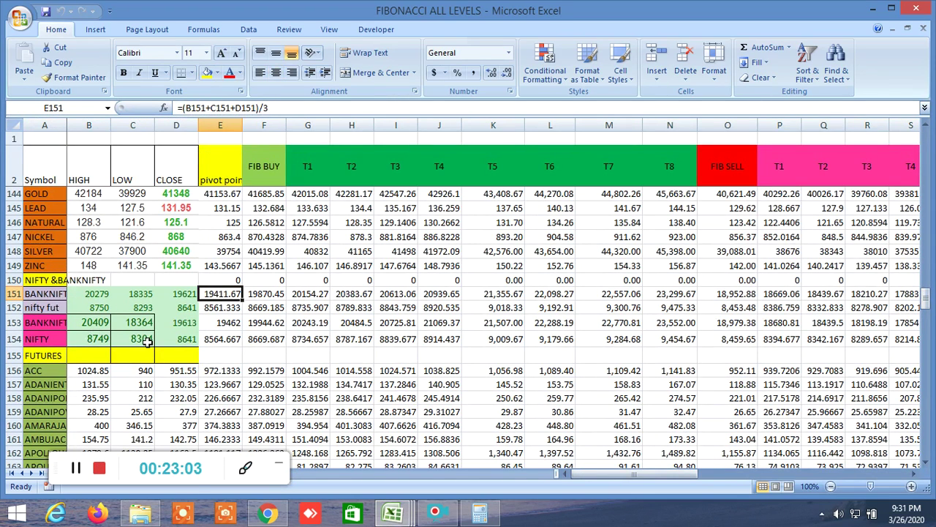
pyautogui.click(914, 474)
pyautogui.moveTo(914, 474); pyautogui.dragTo(914, 474)
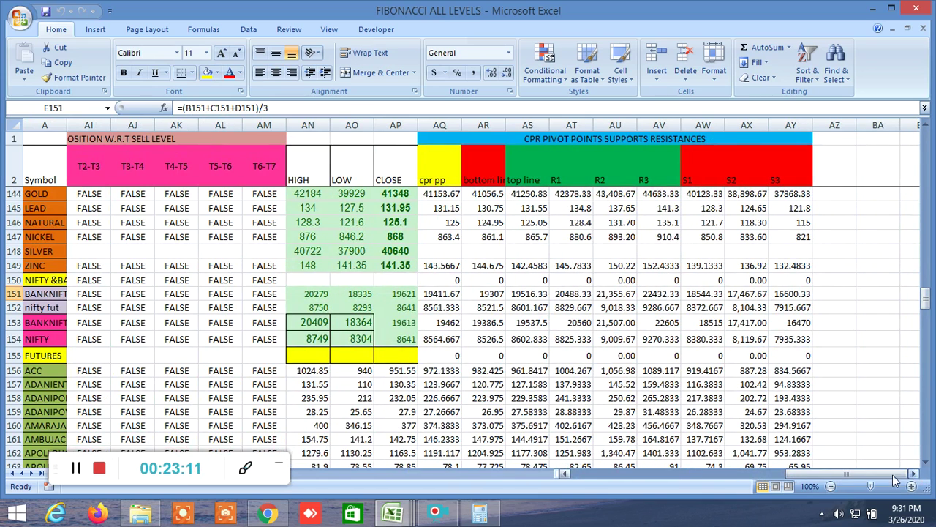
pyautogui.scroll(1, 629, 395)
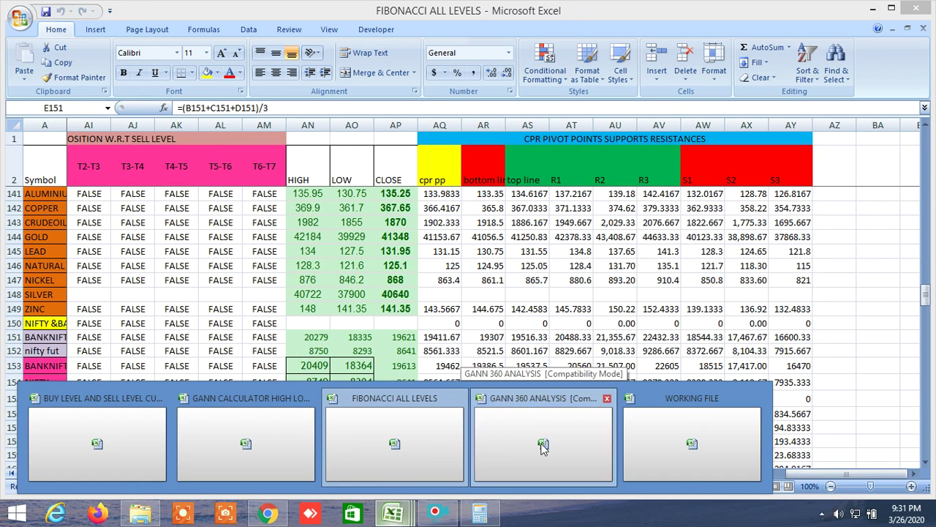
# Switch to the GANN 360 ANALYSIS workbook in Excel and review the NIFTY low and high price inputs with their degree levels
pyautogui.click(542, 447)
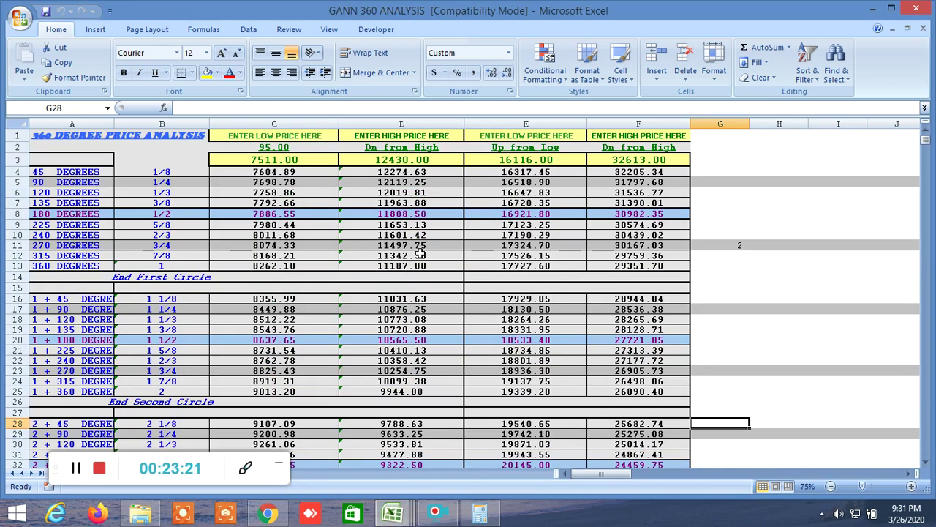
pyautogui.click(386, 157)
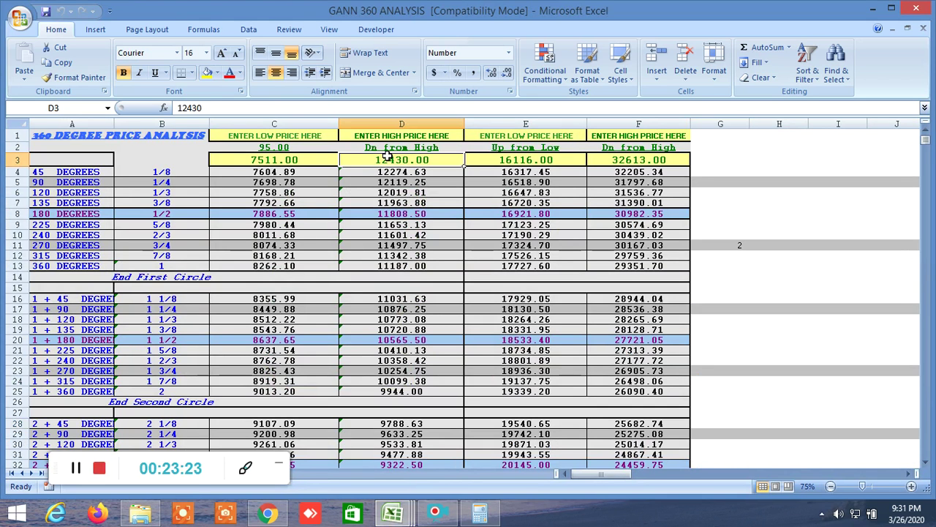
pyautogui.click(282, 162)
pyautogui.click(386, 160)
pyautogui.click(281, 162)
pyautogui.scroll(-2, 422, 252)
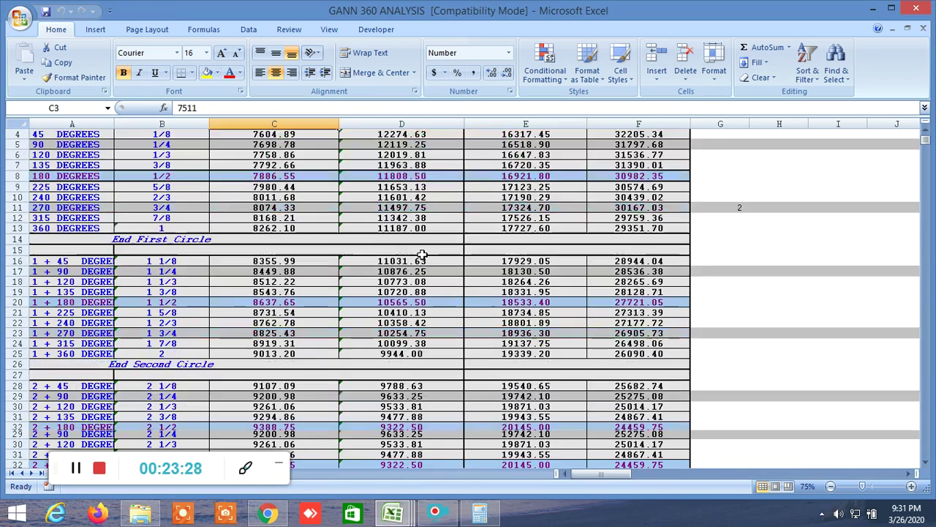
pyautogui.scroll(2, 422, 252)
pyautogui.scroll(-1, 419, 258)
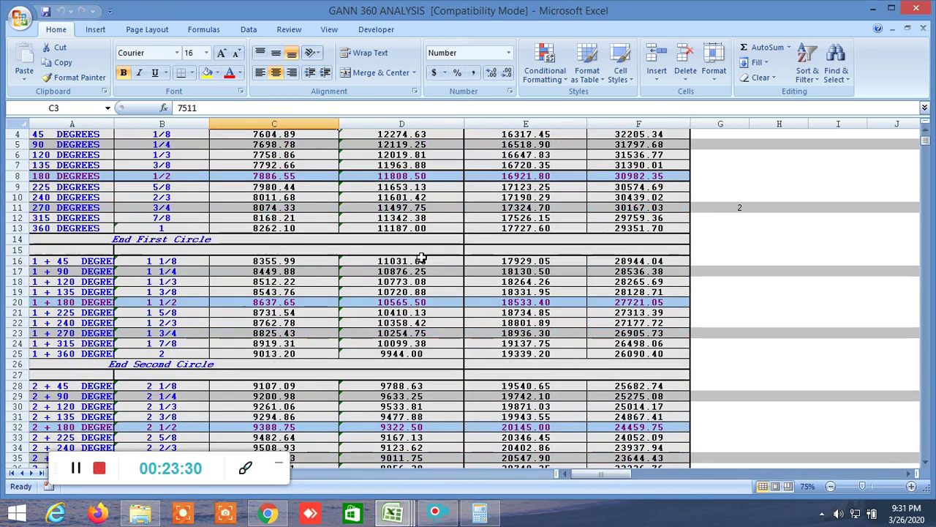
# Check the NIFTY low-price column at 1 + 180, 1 + 225, 1 + 360 and 2 + 360 degrees
pyautogui.click(272, 302)
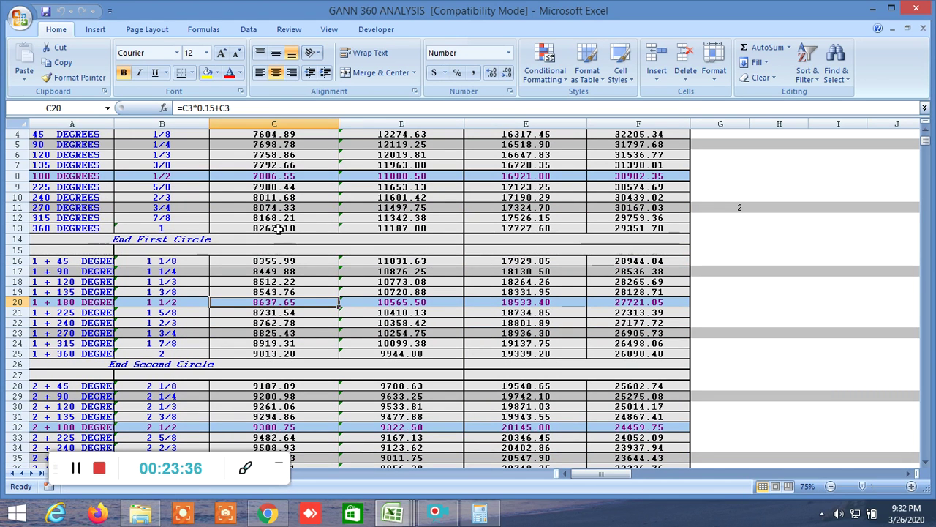
pyautogui.click(272, 313)
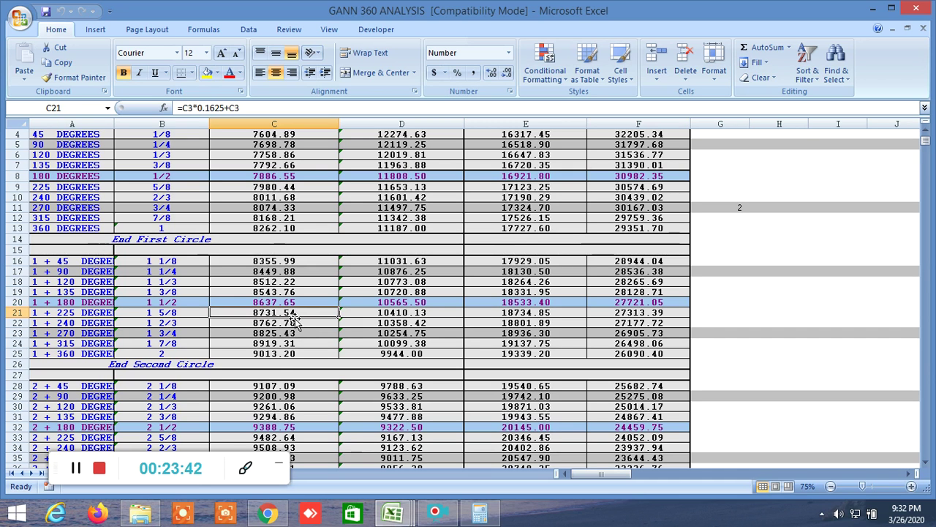
pyautogui.click(277, 354)
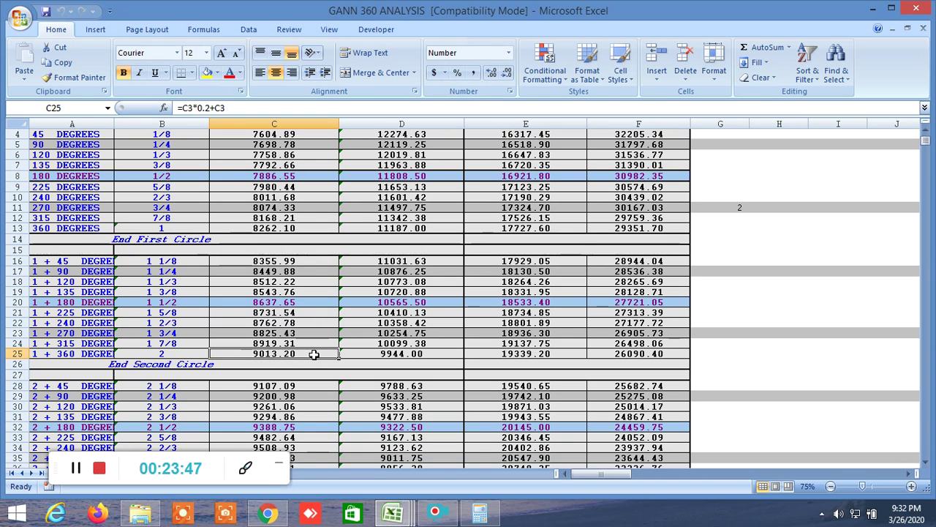
pyautogui.rightClick(314, 354)
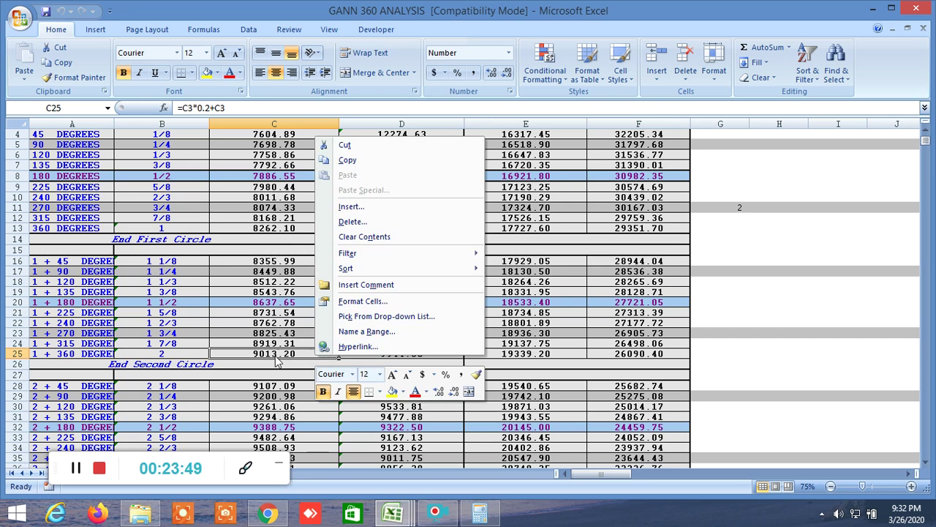
pyautogui.click(797, 304)
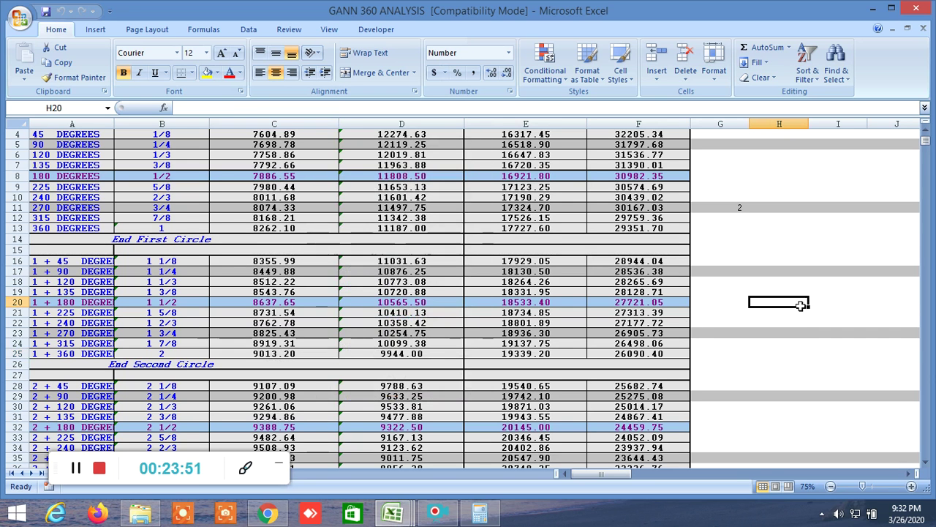
pyautogui.scroll(-2, 446, 377)
pyautogui.click(275, 415)
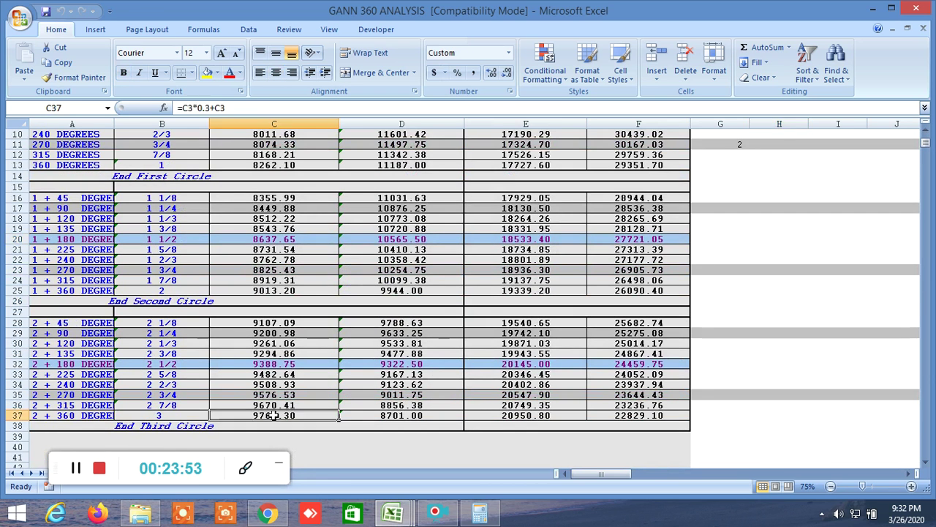
pyautogui.scroll(1, 462, 373)
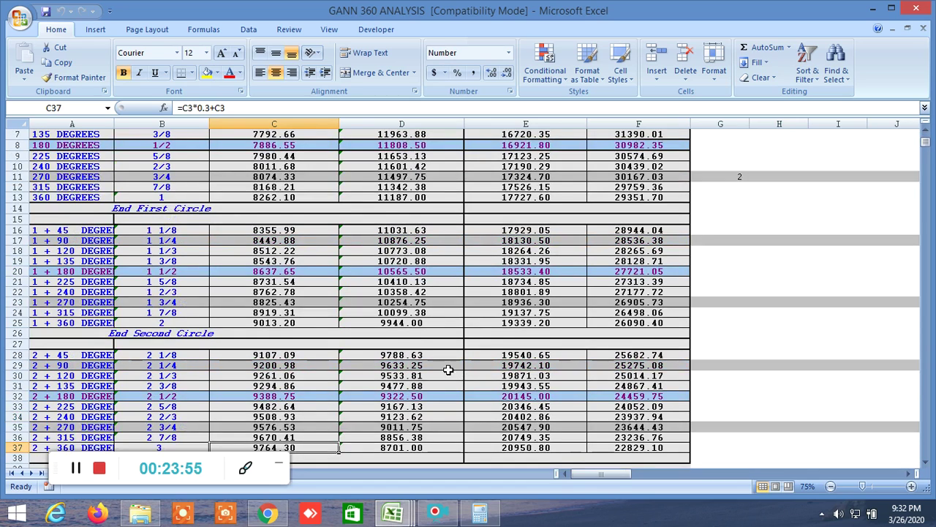
pyautogui.scroll(-1, 432, 360)
pyautogui.scroll(3, 402, 300)
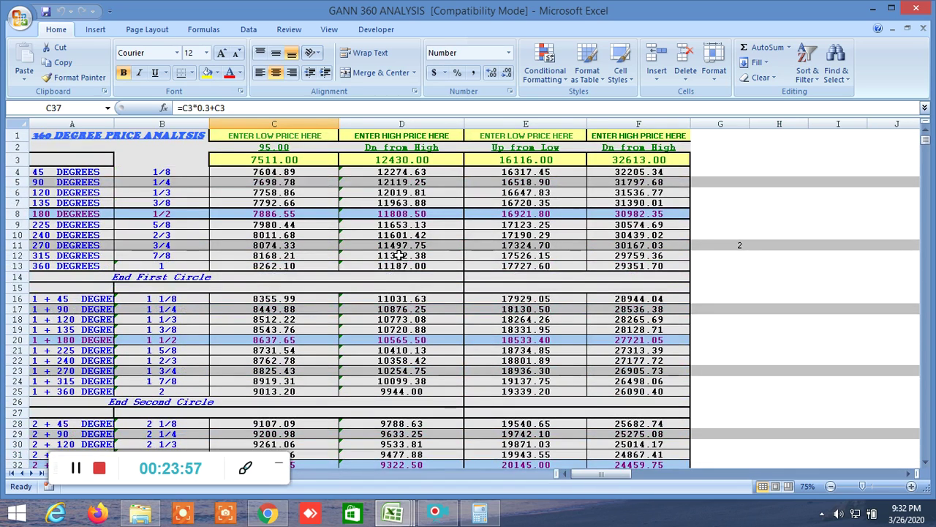
# Check the 2 + 360 degrees level in the NIFTY high-price column and review the levels above it
pyautogui.scroll(-4, 407, 271)
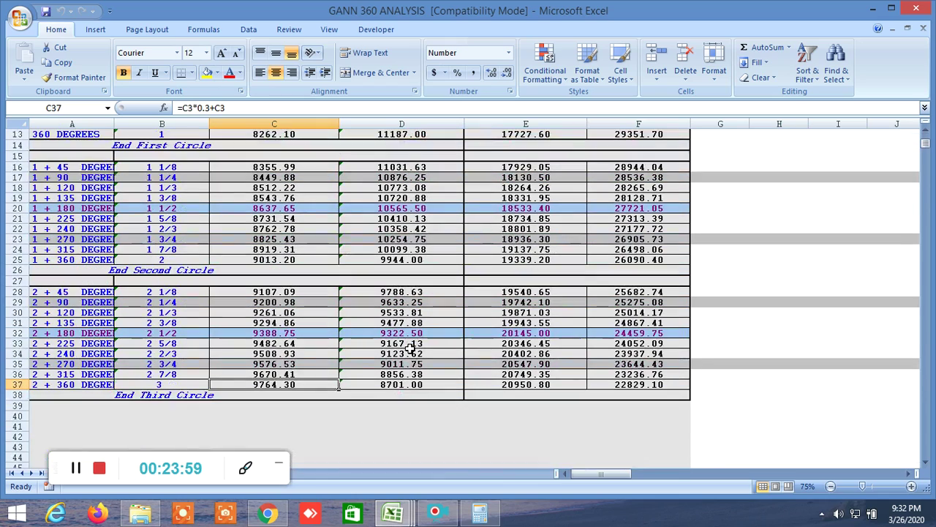
pyautogui.click(413, 383)
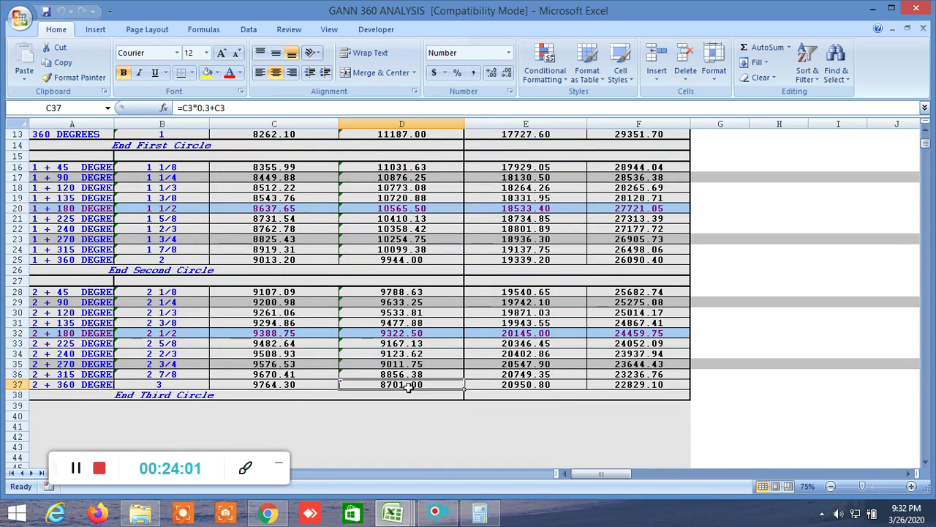
pyautogui.scroll(3, 432, 373)
pyautogui.scroll(1, 551, 292)
pyautogui.scroll(-1, 551, 292)
pyautogui.scroll(-2, 552, 293)
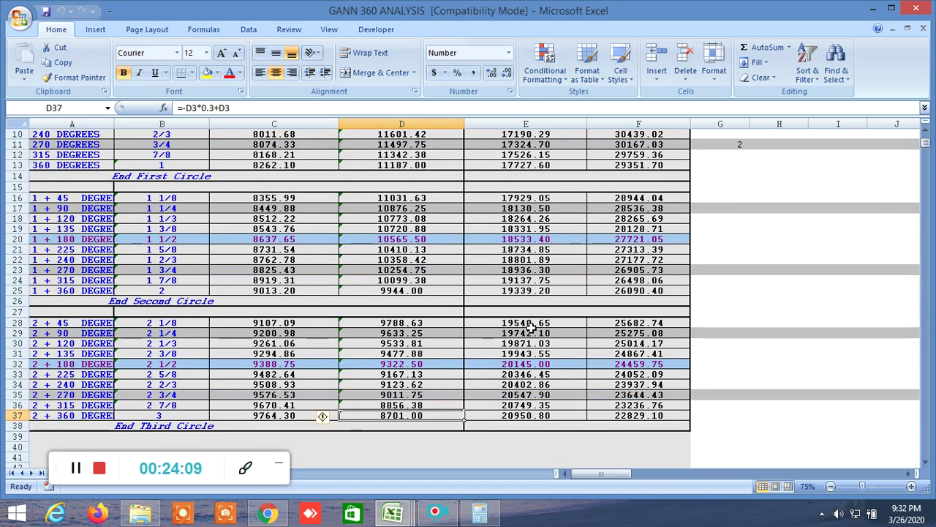
# Check the 2 + 360 degrees level in the BANKNIFTY low-price column and review that column's upward levels
pyautogui.click(526, 415)
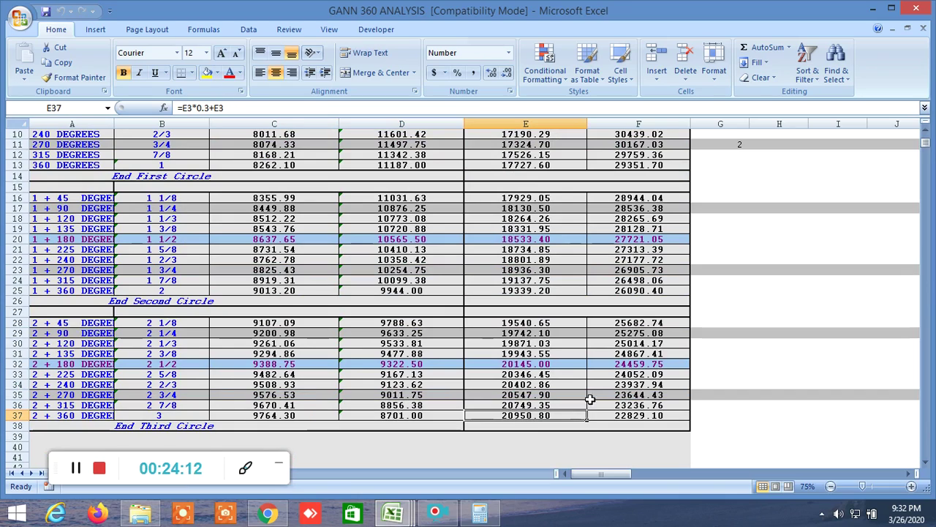
pyautogui.scroll(3, 506, 349)
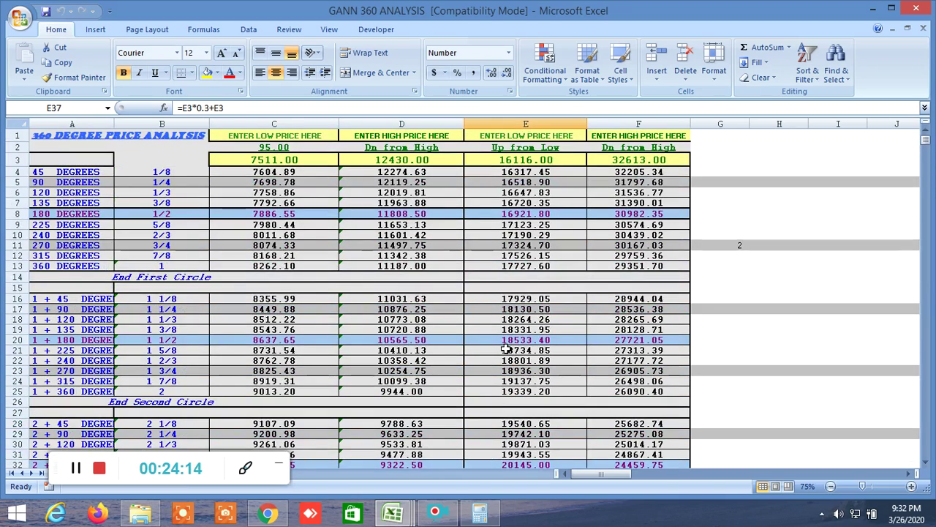
pyautogui.scroll(-2, 504, 349)
pyautogui.scroll(2, 493, 346)
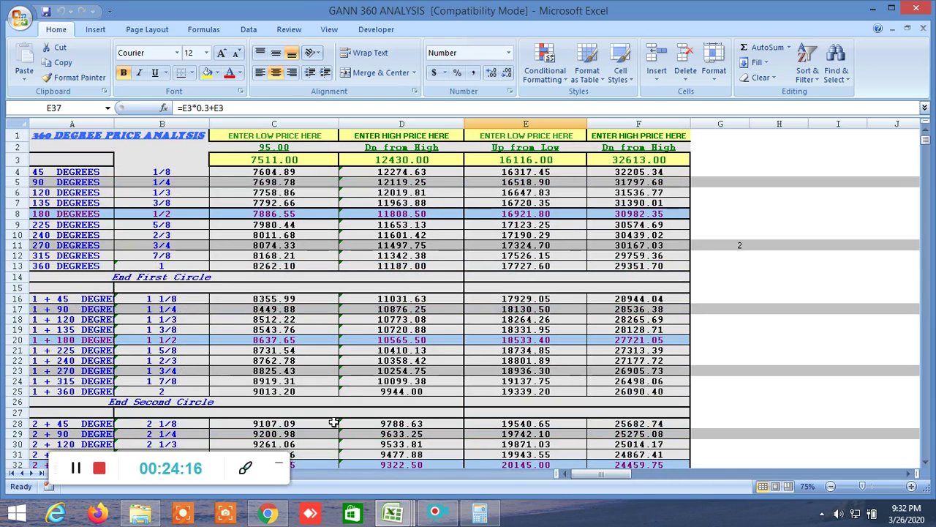
# Switch to the BUY LEVEL AND SELL LEVEL CUM SCREENER workbook and open its INSIDE THE BAR WITH NR7 sheet
pyautogui.click(393, 514)
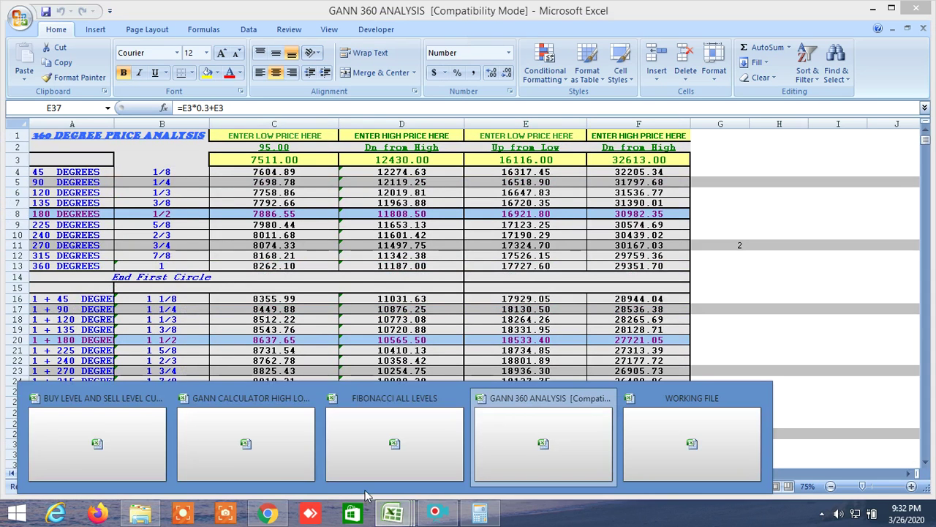
pyautogui.click(99, 454)
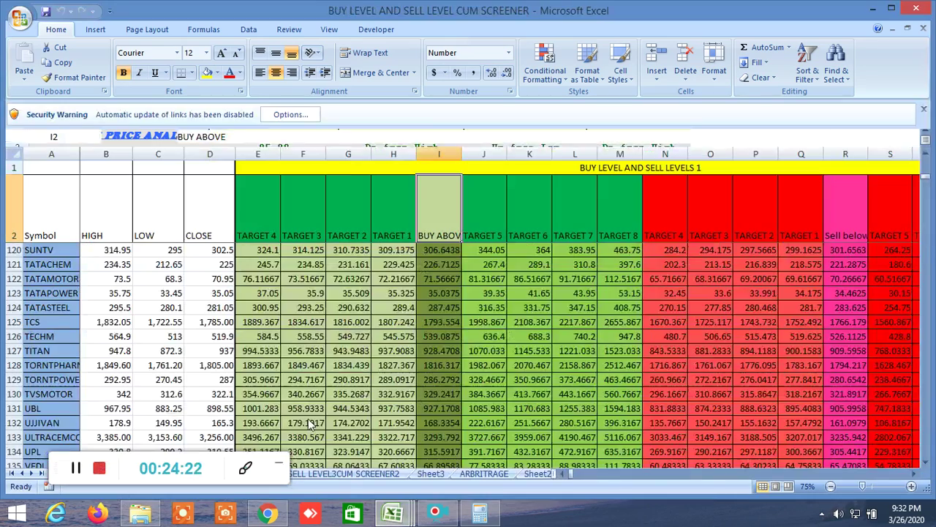
pyautogui.scroll(-4, 457, 376)
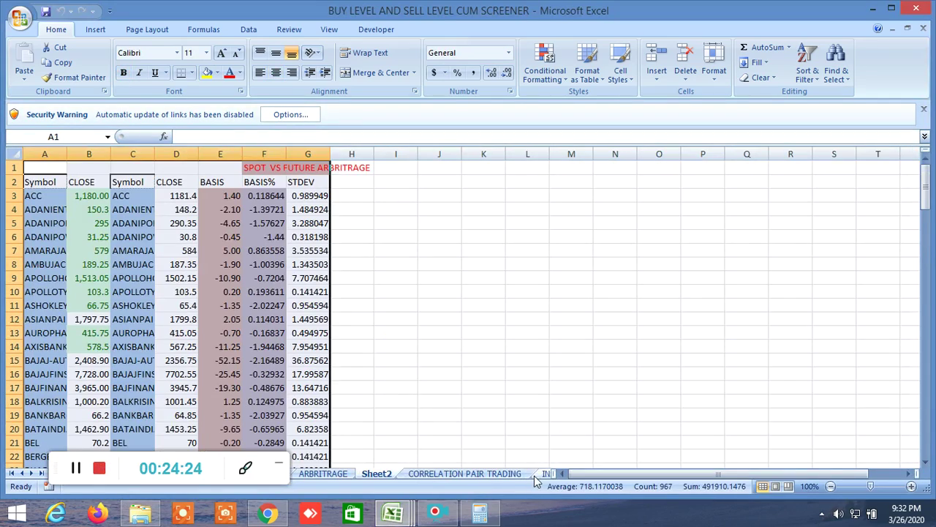
pyautogui.click(536, 474)
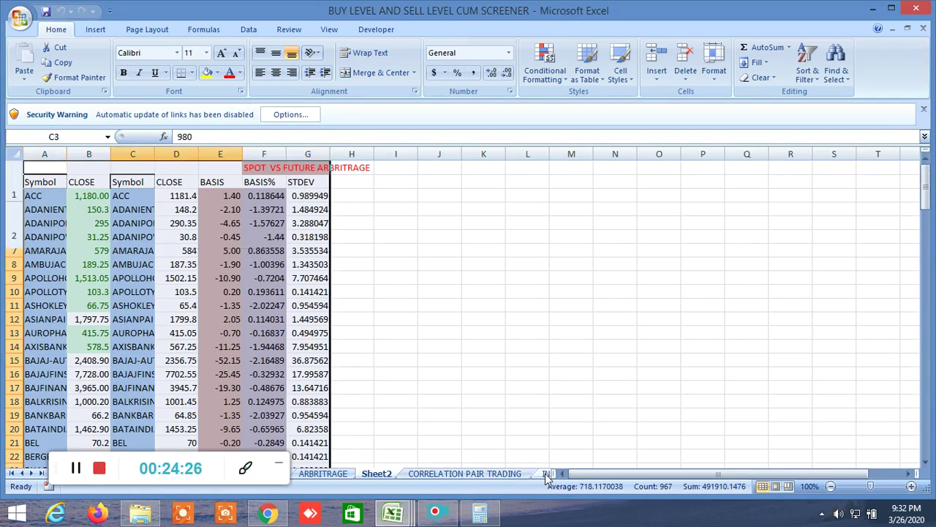
pyautogui.click(545, 473)
# Review the 7-day Fibonacci buy and sell entries and their T1 to T7 targets for the BANKNIFTY and NIFTY rows
pyautogui.moveTo(565, 477); pyautogui.dragTo(674, 480)
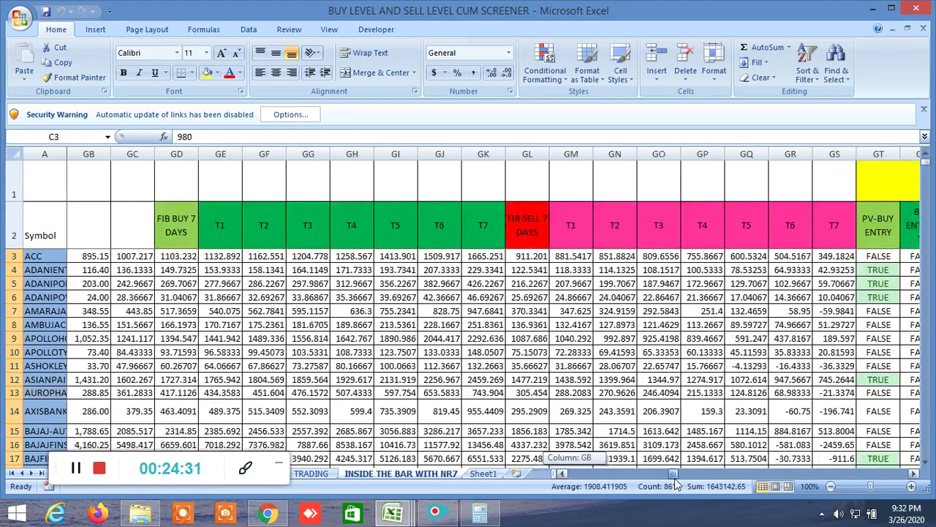
pyautogui.scroll(-20, 514, 375)
pyautogui.scroll(-20, 514, 374)
pyautogui.scroll(-2, 514, 374)
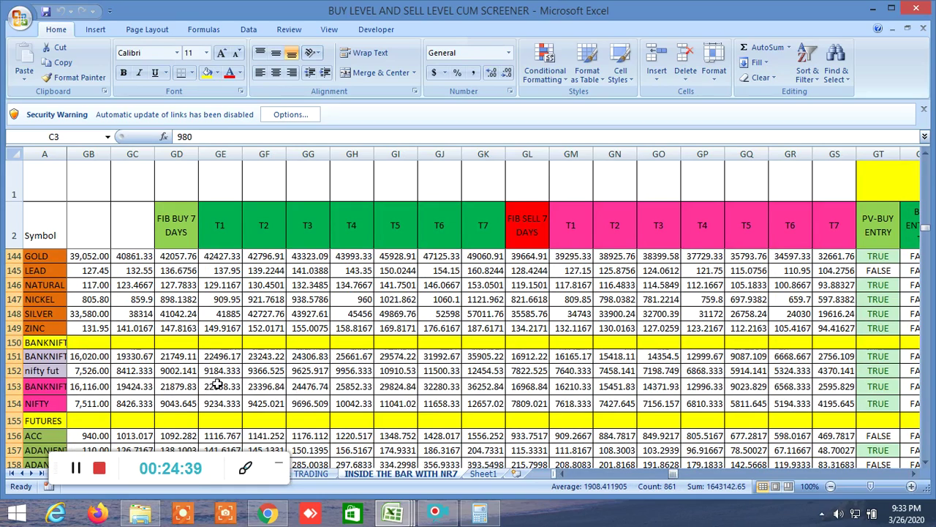
# Review the daily-volatility Fibonacci levels and the probable price movement columns for BANKNIFTY and NIFTY
pyautogui.moveTo(670, 474); pyautogui.dragTo(804, 497)
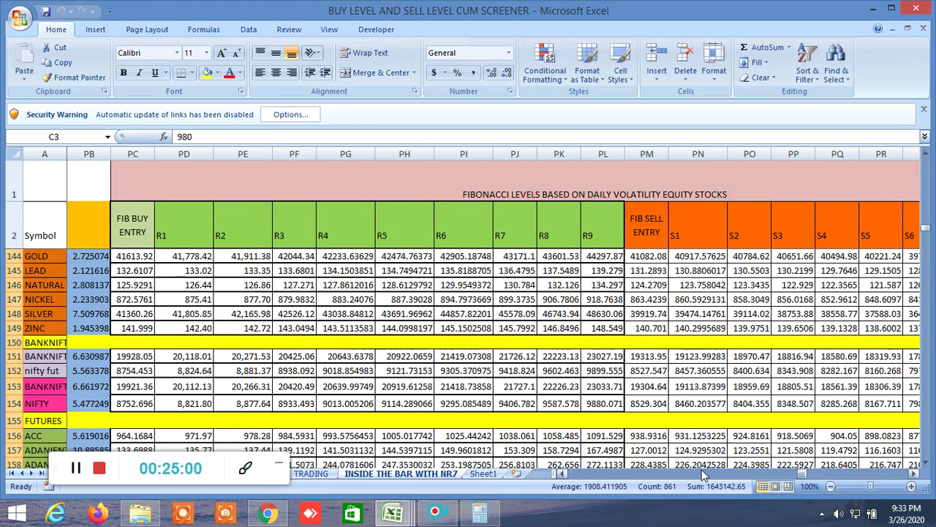
pyautogui.click(534, 191)
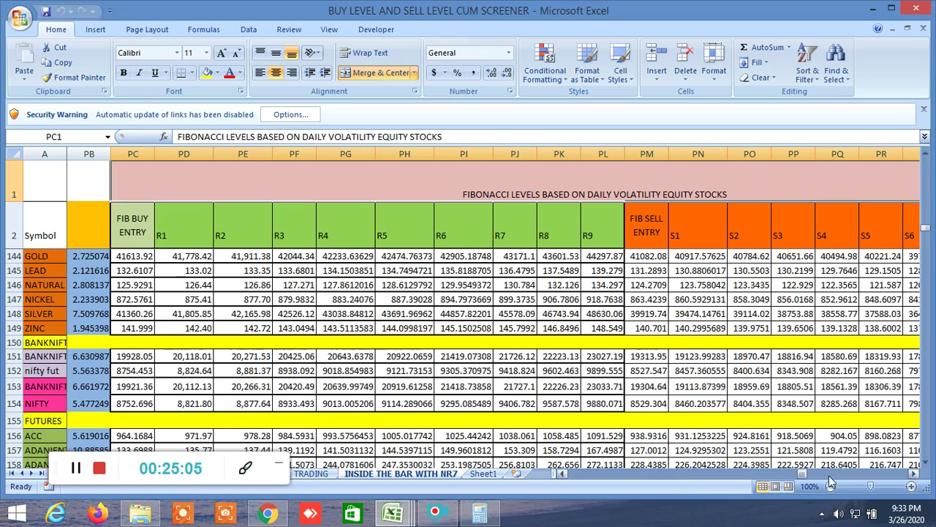
pyautogui.moveTo(803, 479); pyautogui.dragTo(911, 493)
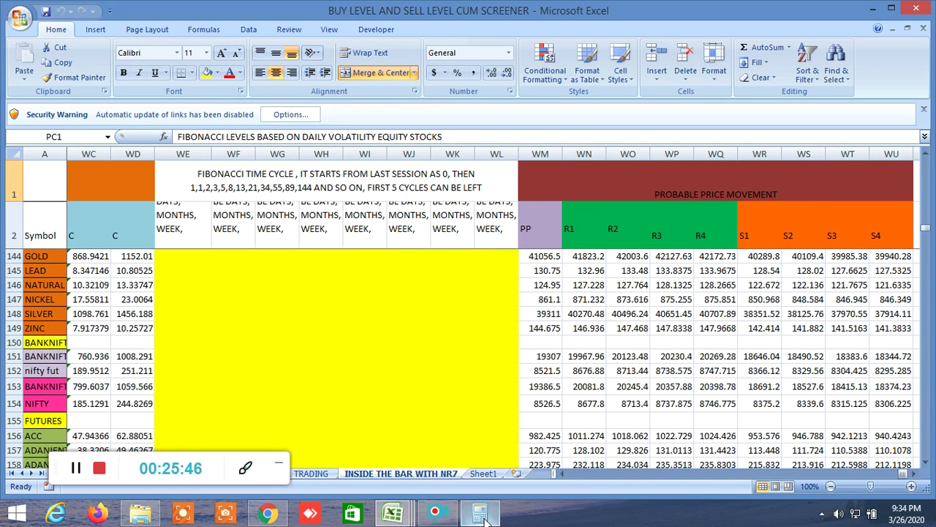
# Return to the NSE option chain in Chrome and filter the BANKNIFTY contracts by the 1APR2020 expiry date
pyautogui.click(269, 513)
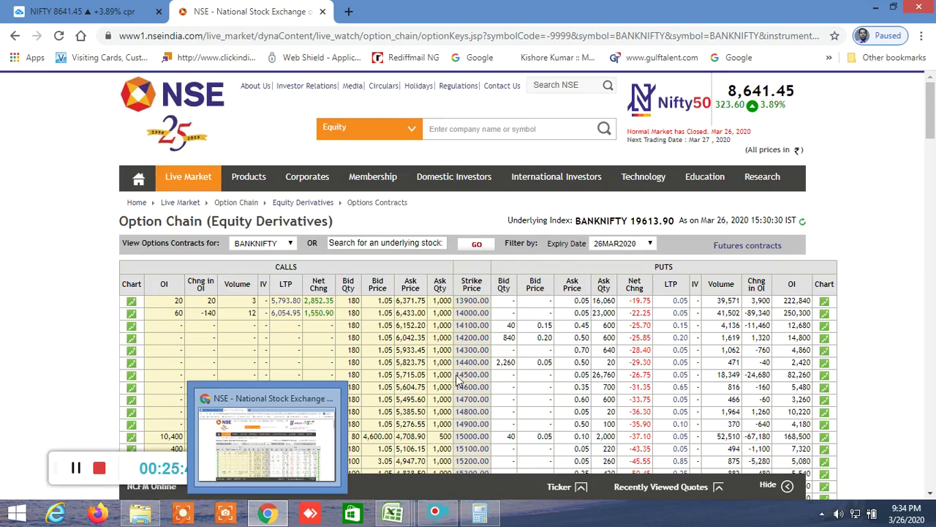
pyautogui.scroll(-5, 483, 373)
pyautogui.scroll(5, 633, 263)
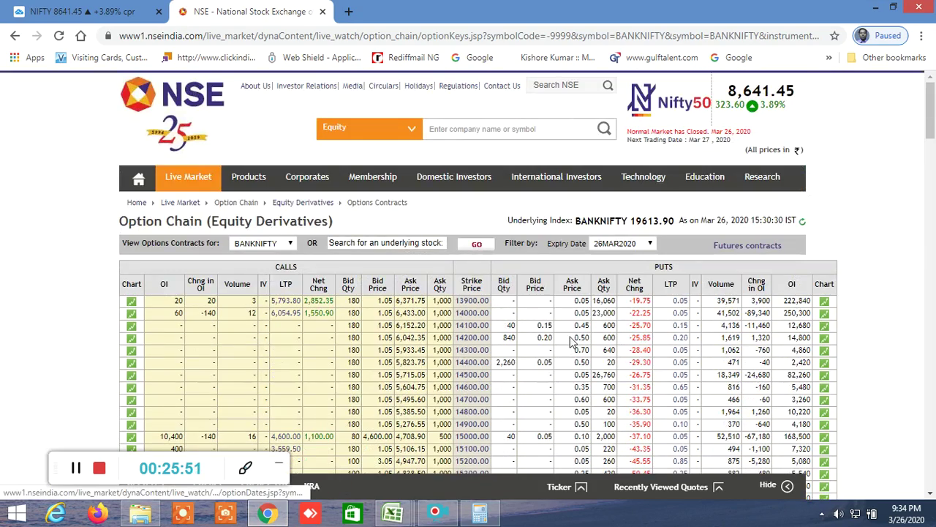
pyautogui.click(635, 248)
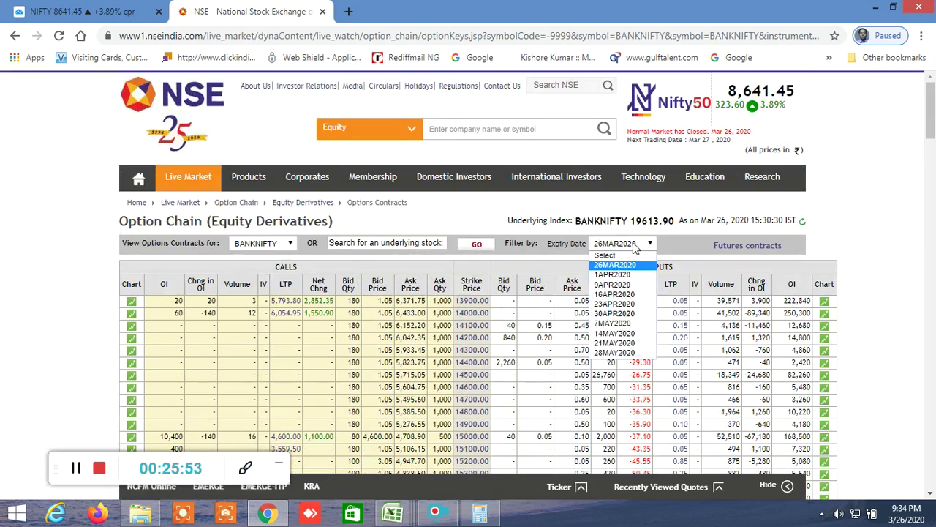
pyautogui.click(613, 275)
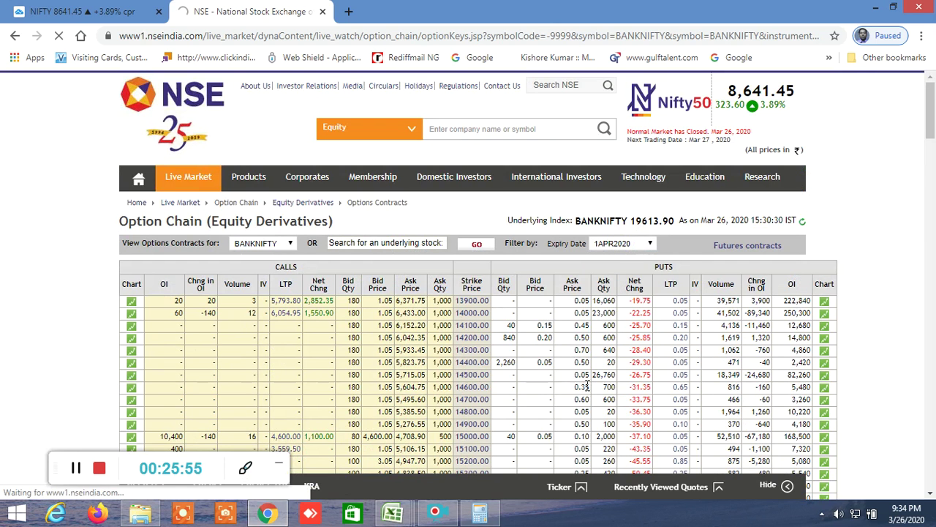
# Examine the open interest, volume and prices of the BANKNIFTY calls and puts across the 1APR2020 strikes
pyautogui.scroll(-8, 587, 385)
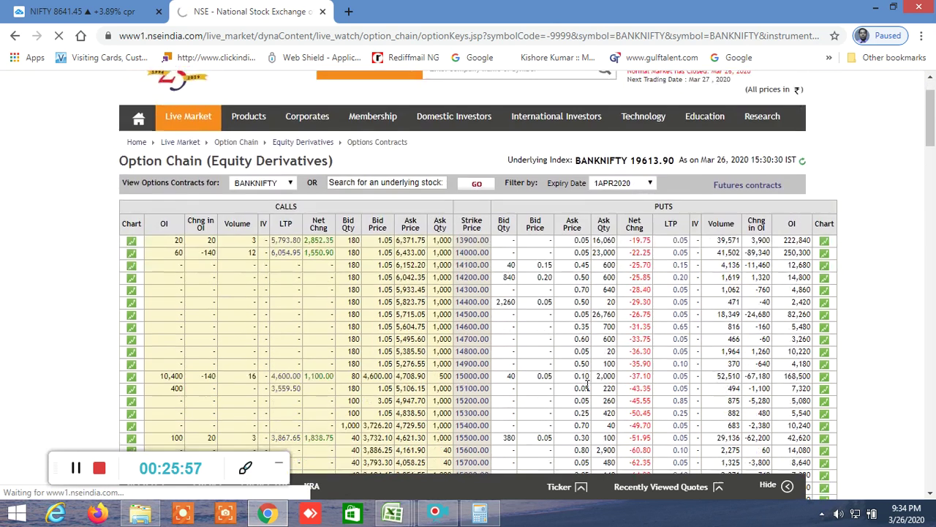
pyautogui.scroll(-3, 585, 387)
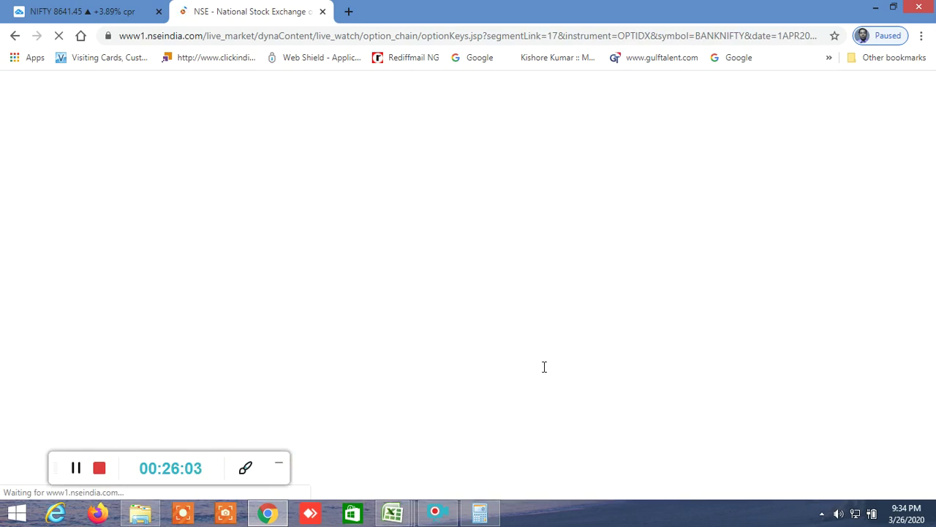
pyautogui.scroll(-9, 545, 373)
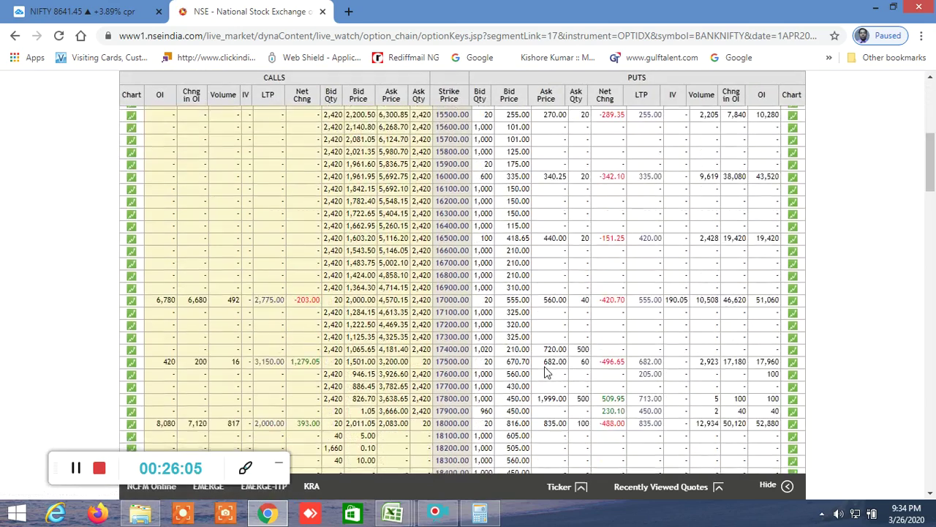
pyautogui.scroll(-1, 545, 373)
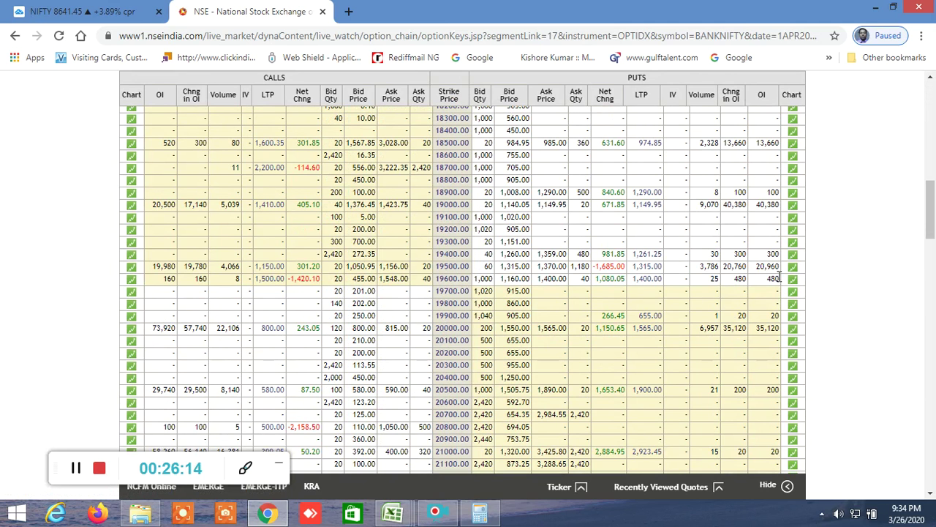
pyautogui.scroll(3, 732, 284)
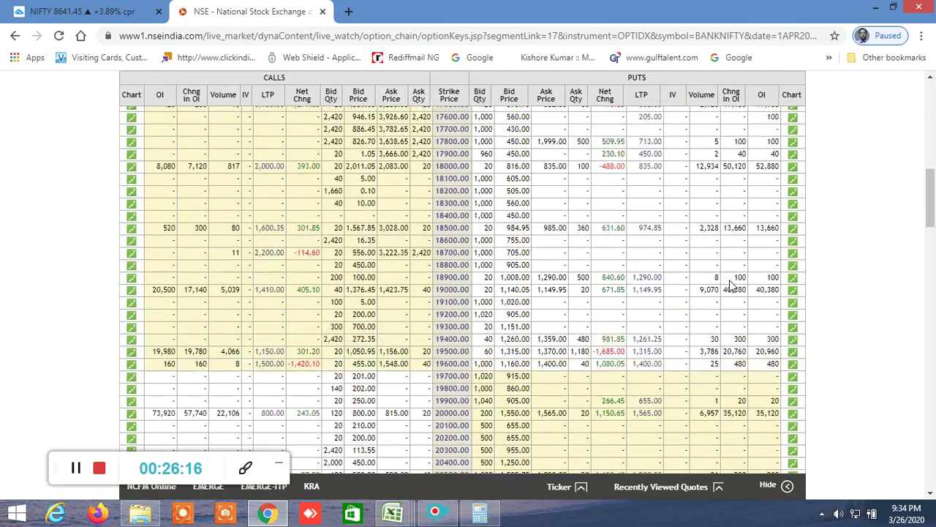
pyautogui.scroll(1, 731, 285)
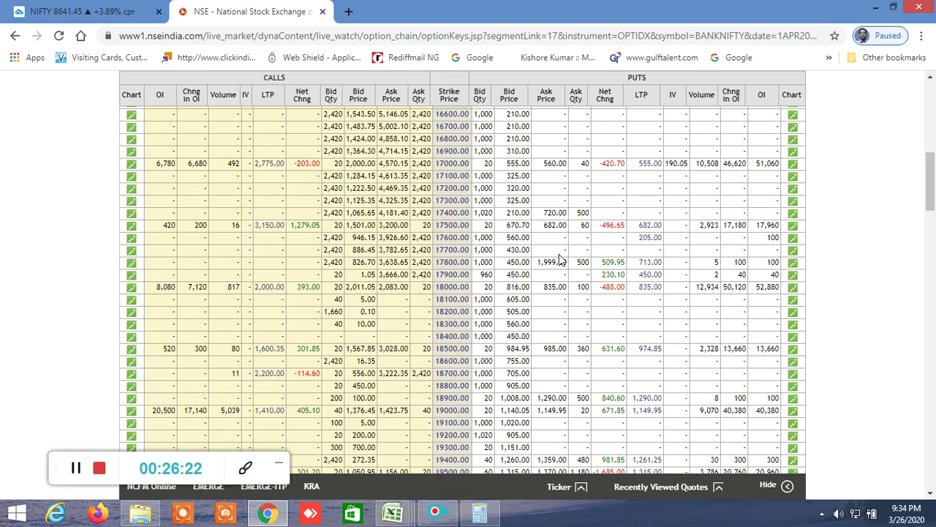
pyautogui.scroll(-3, 452, 316)
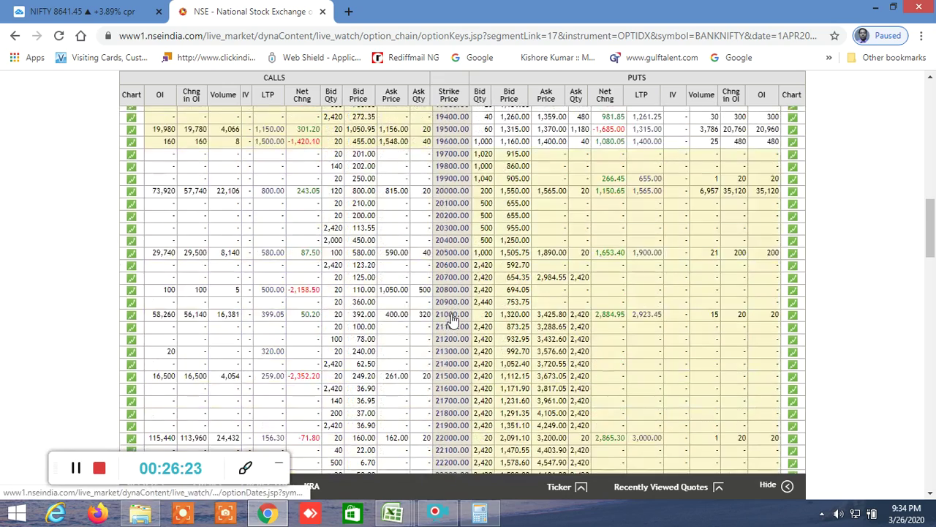
pyautogui.scroll(-15, 451, 319)
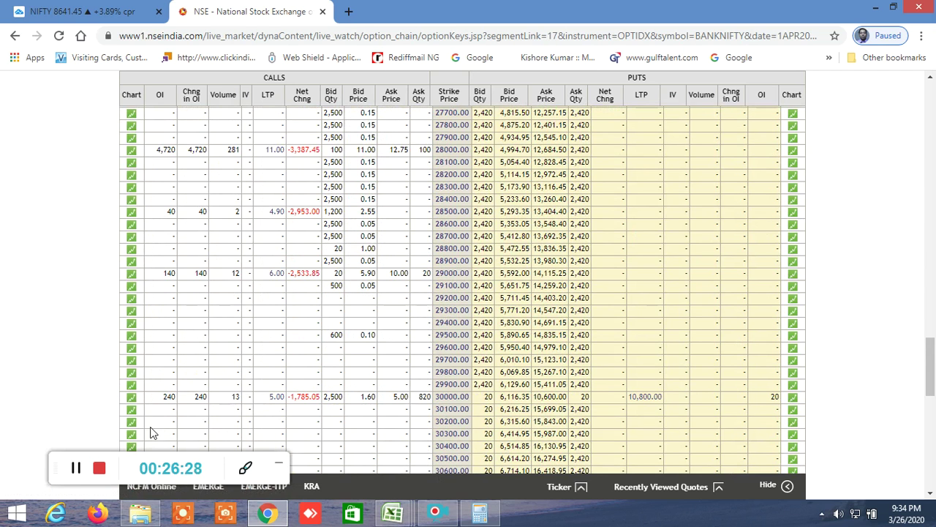
pyautogui.click(102, 476)
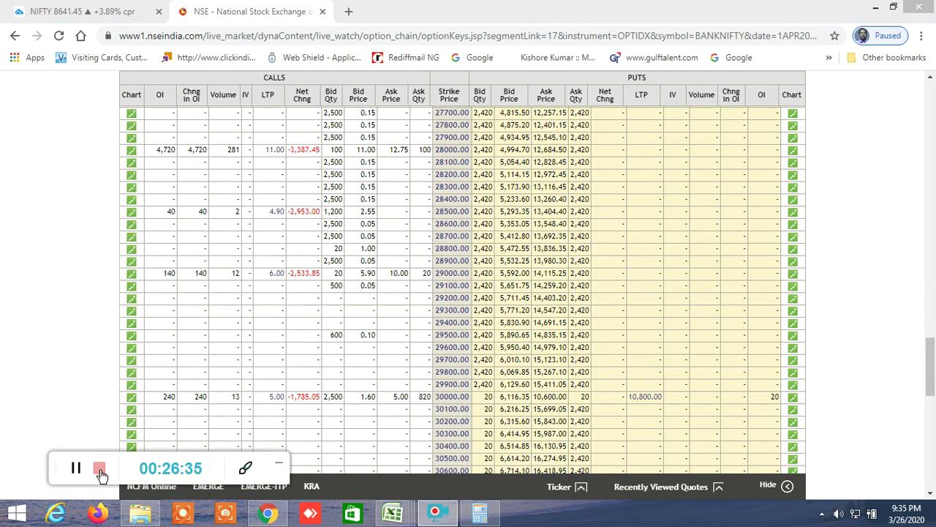